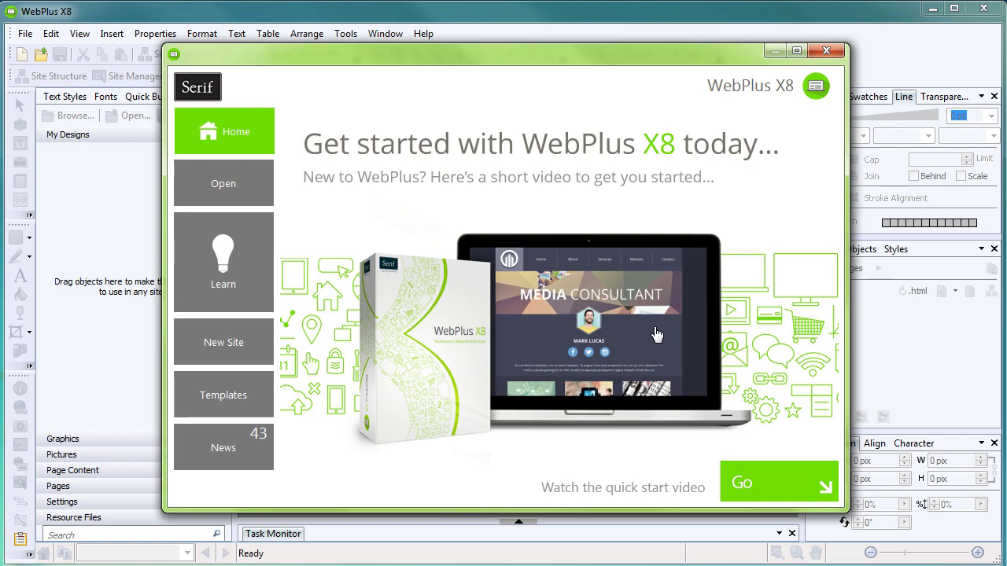
Page through the welcome slides, view the Serif hosting info, and open the Templates section
{"action": "left_click", "coordinate": [822, 303]}
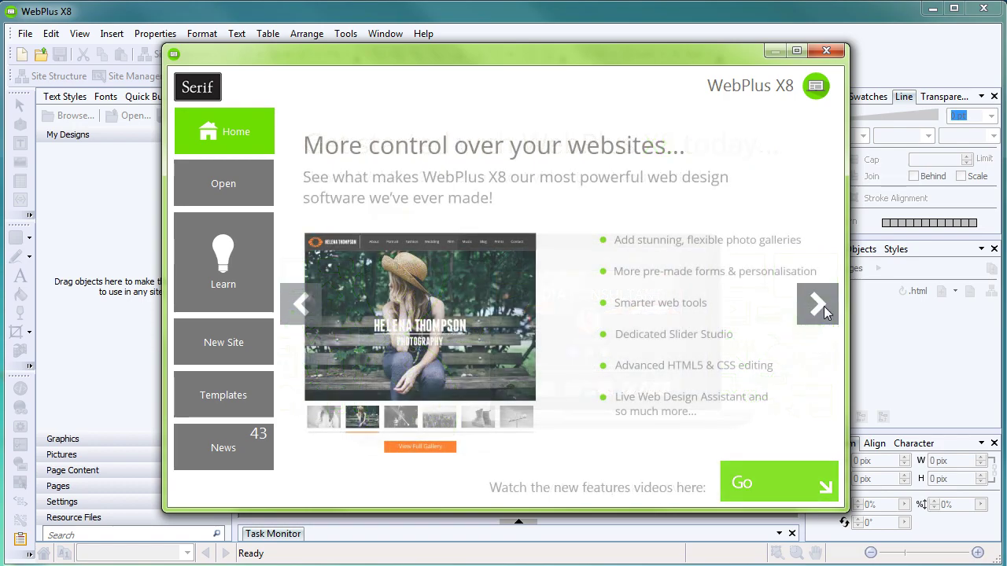
{"action": "left_click", "coordinate": [824, 306]}
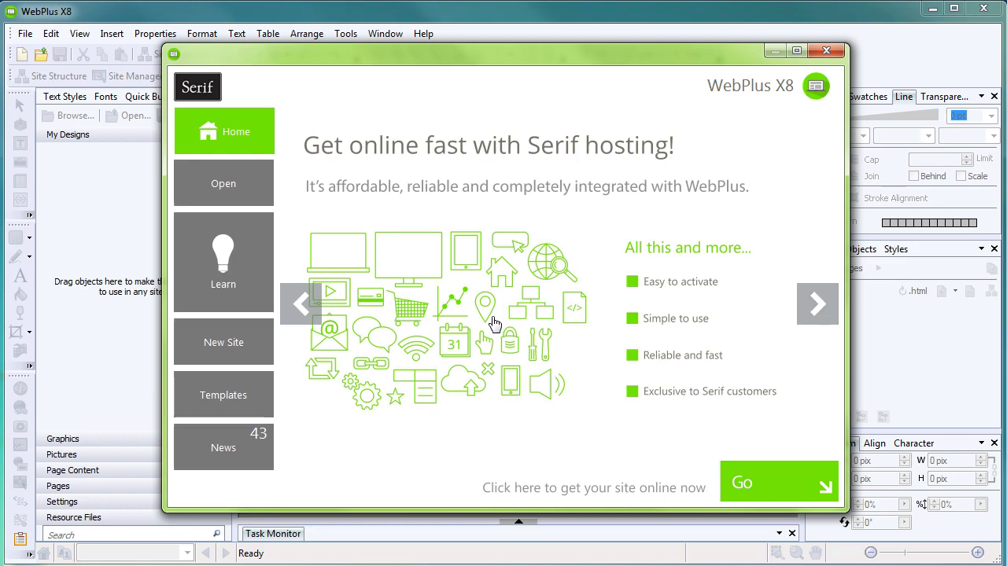
{"action": "left_click", "coordinate": [773, 490]}
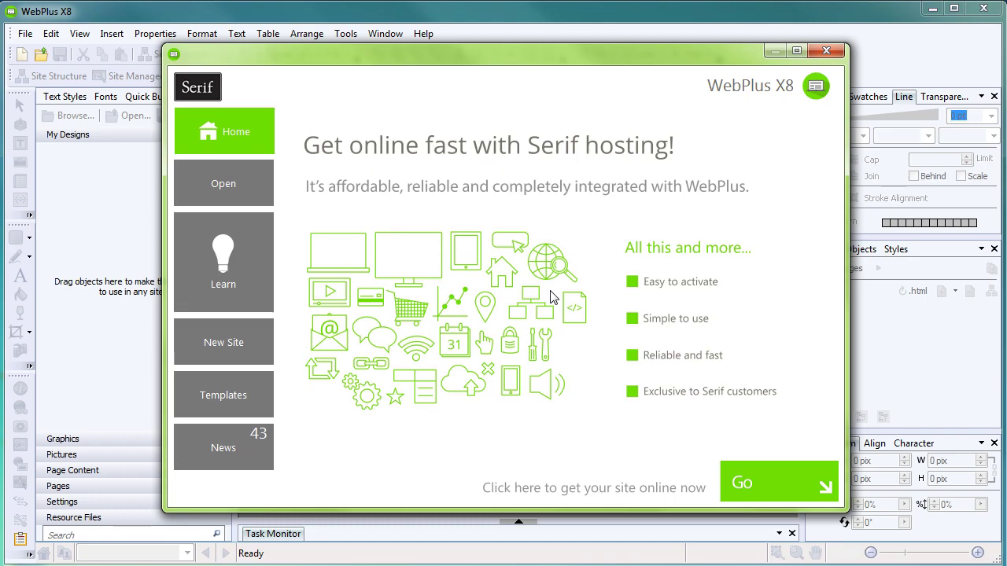
{"action": "left_click", "coordinate": [226, 393]}
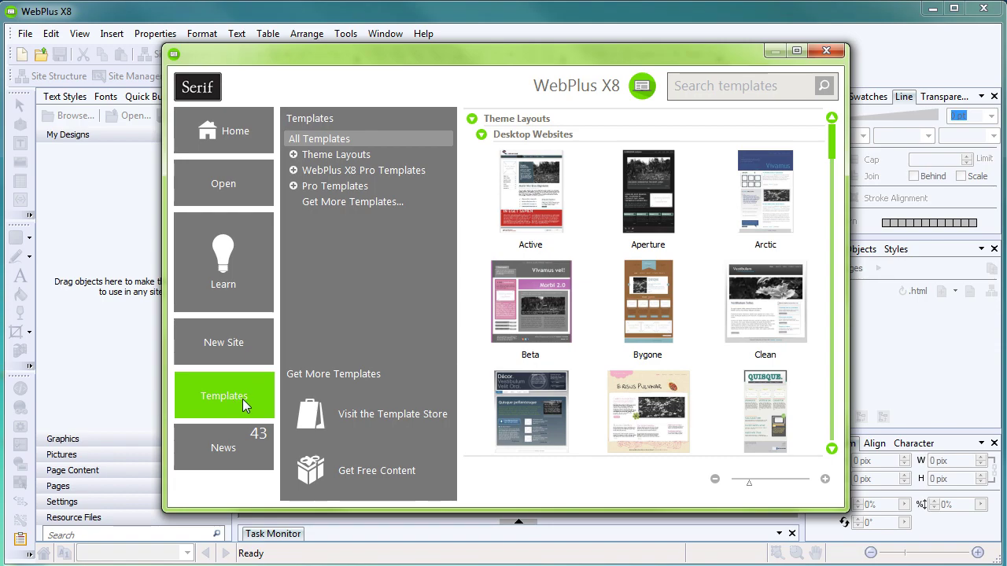
Filter Theme Layouts to Desktop Websites and choose the Level template
{"action": "left_click", "coordinate": [333, 154]}
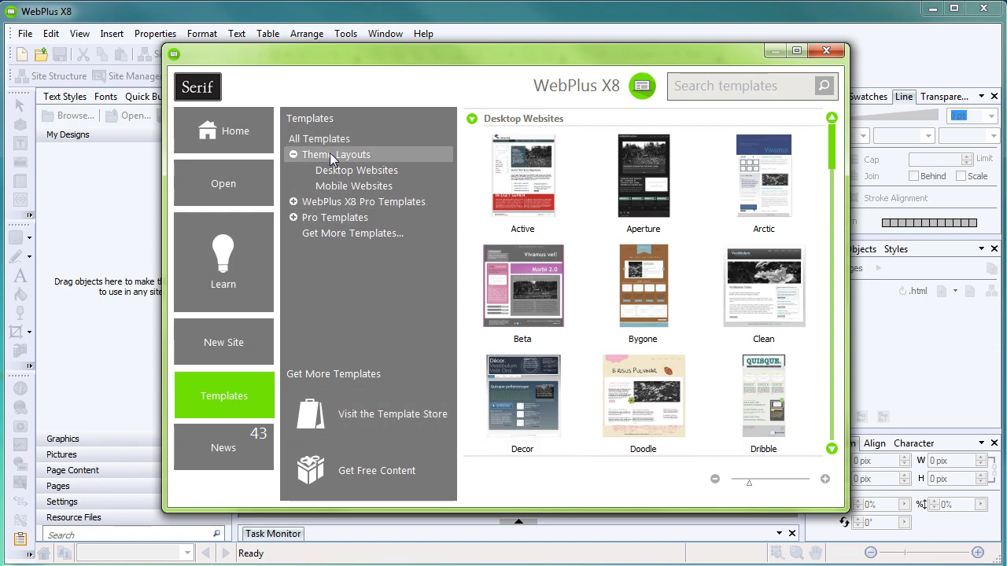
{"action": "left_click", "coordinate": [374, 176]}
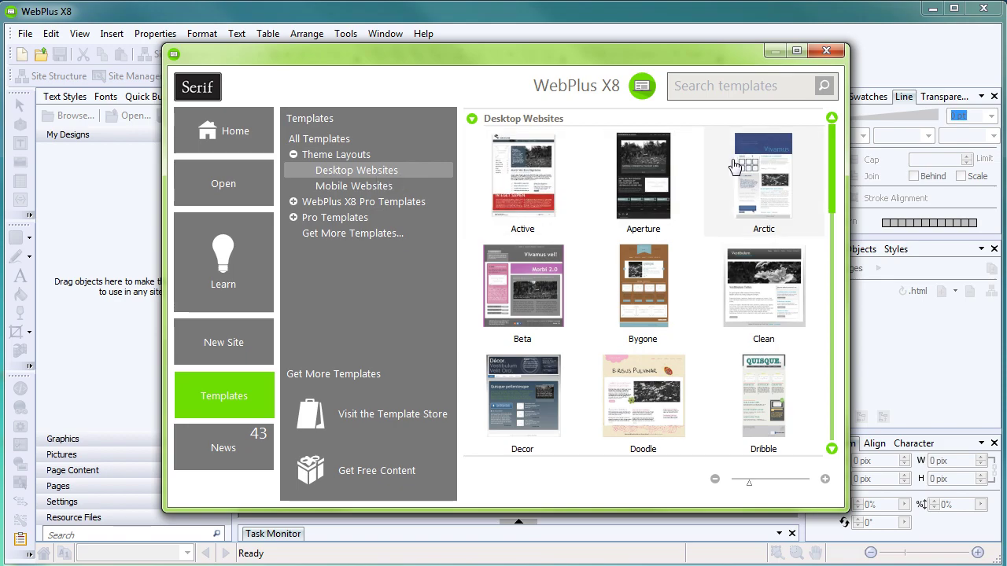
{"action": "left_click_drag", "start_coordinate": [833, 153], "coordinate": [818, 262]}
{"action": "scroll", "coordinate": [818, 262], "scroll_direction": "down", "scroll_amount": 2}
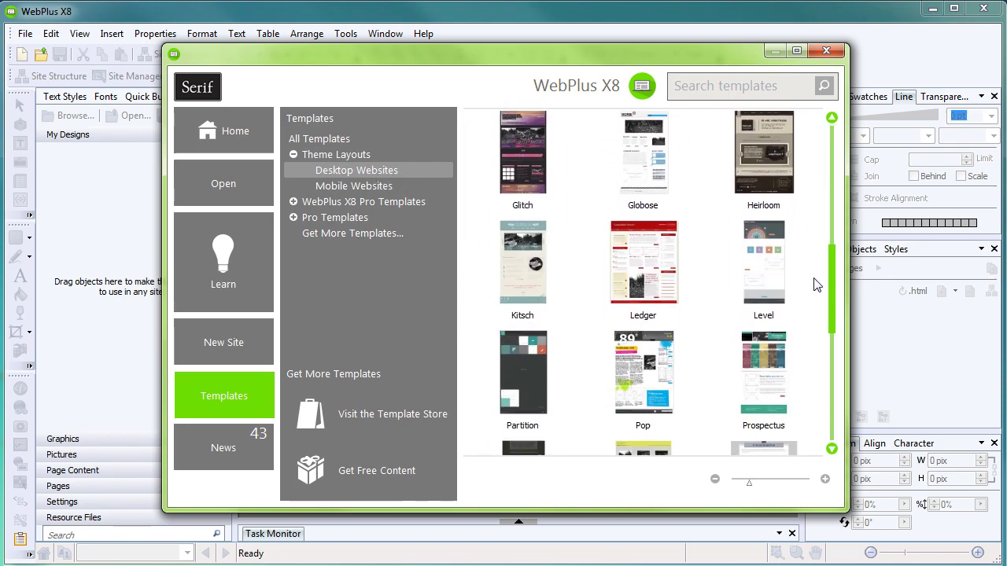
{"action": "left_click", "coordinate": [776, 242]}
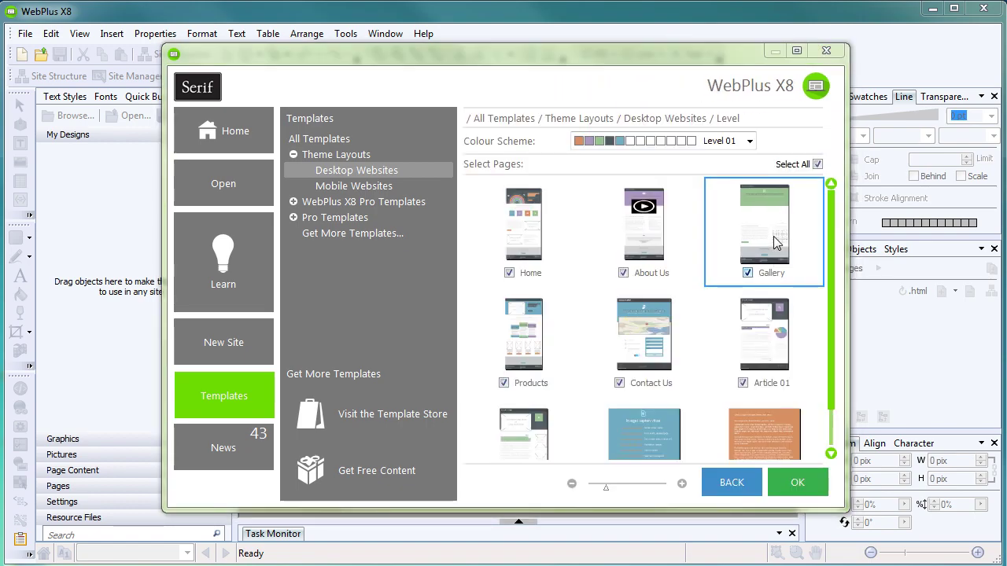
Keep colour scheme Level 01, exclude Article 01, Links and Terms & Conditions, and create the site
{"action": "left_click", "coordinate": [751, 142]}
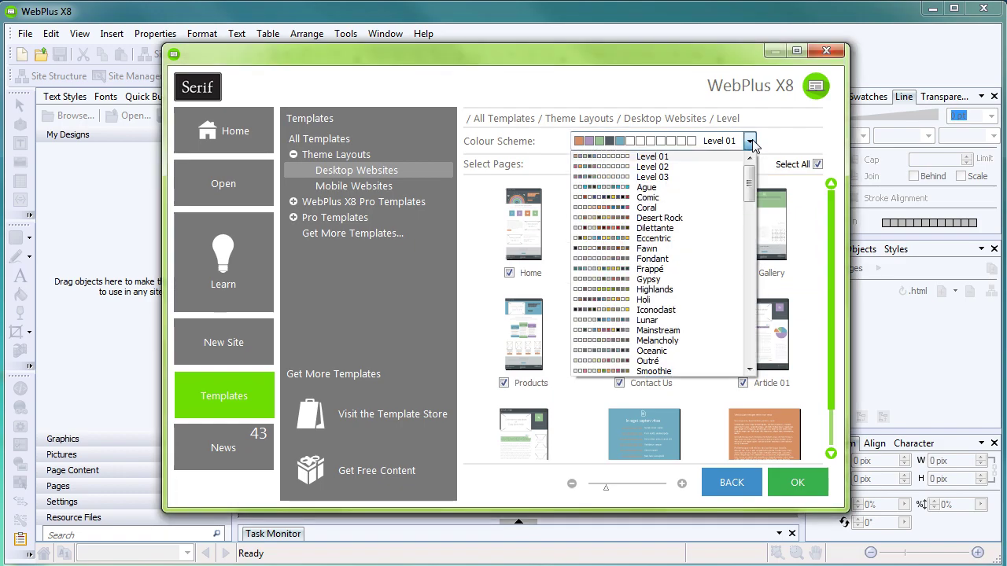
{"action": "left_click", "coordinate": [752, 142]}
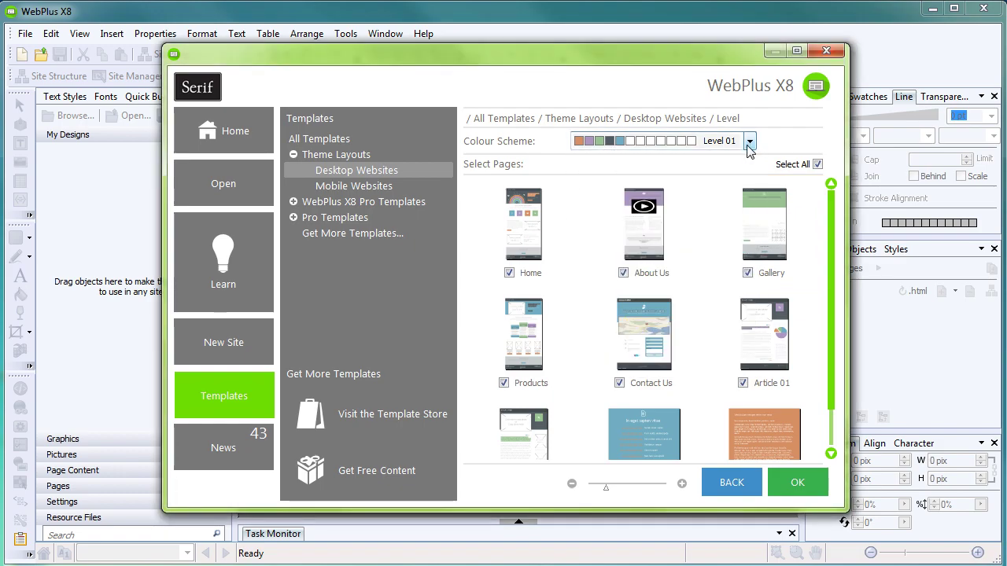
{"action": "left_click_drag", "start_coordinate": [831, 206], "coordinate": [828, 288]}
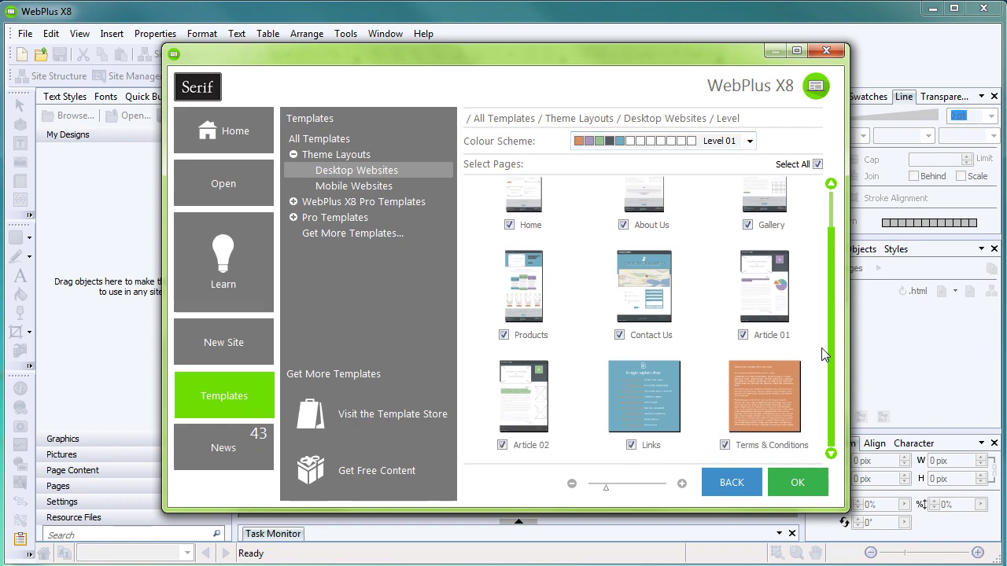
{"action": "left_click", "coordinate": [743, 335]}
{"action": "left_click", "coordinate": [631, 446]}
{"action": "left_click", "coordinate": [724, 445]}
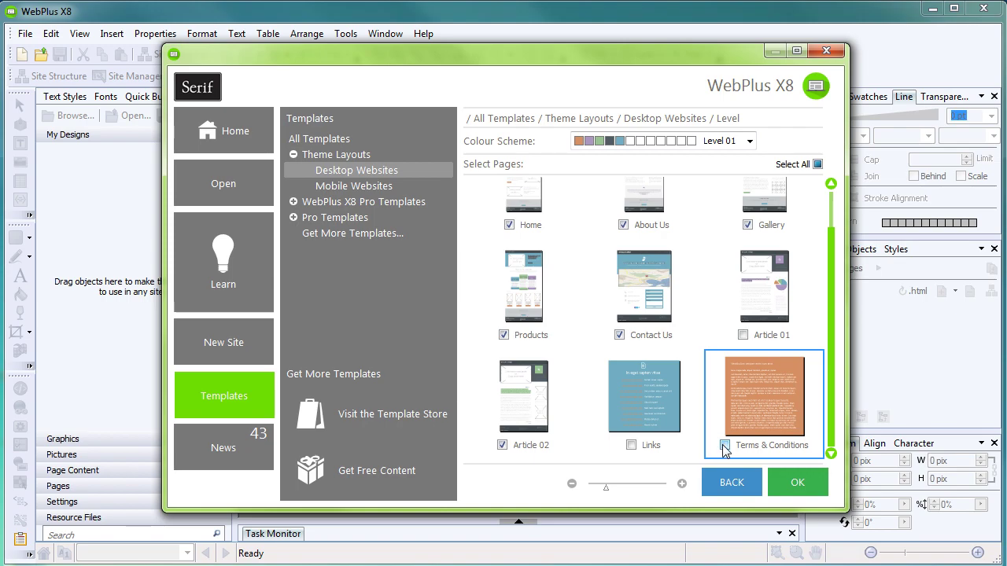
{"action": "left_click", "coordinate": [786, 478]}
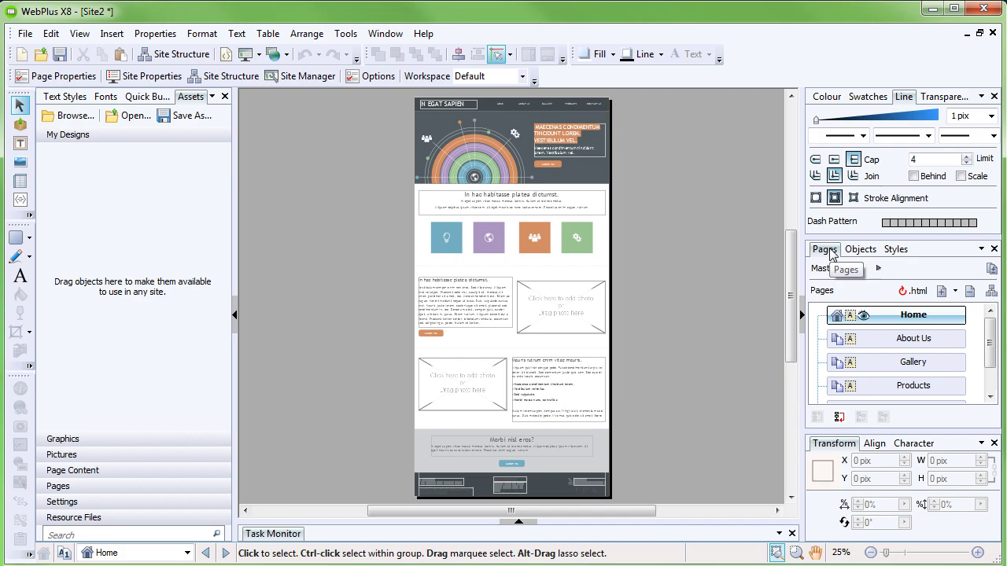
Insert a new blank page named 'Research' after the About Us page
{"action": "double_click", "coordinate": [911, 340]}
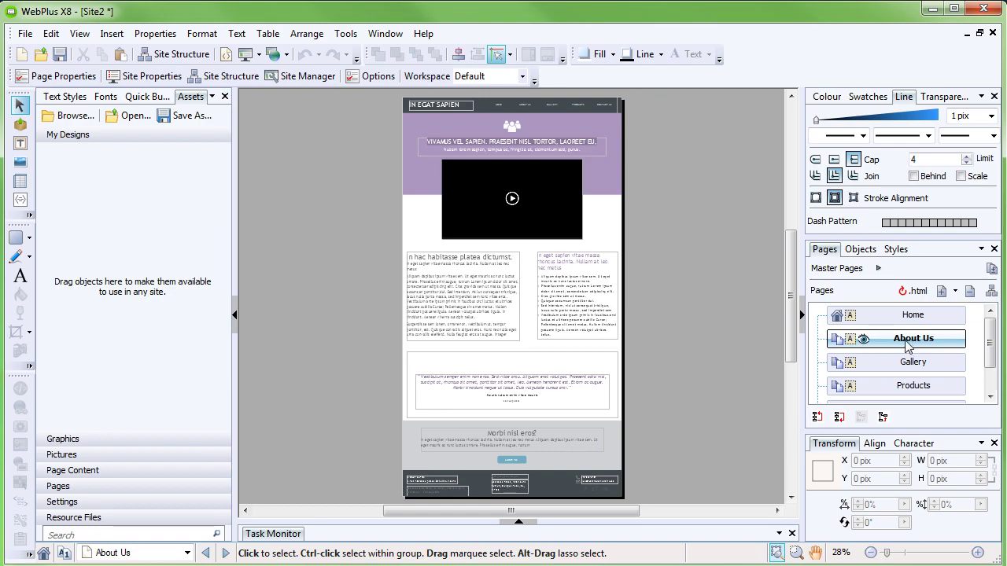
{"action": "left_click", "coordinate": [955, 293]}
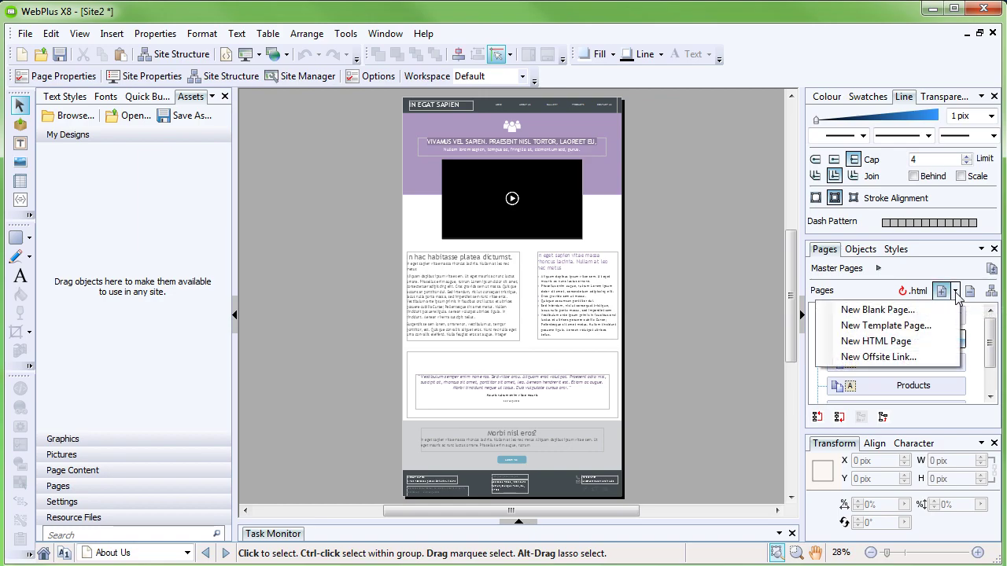
{"action": "left_click", "coordinate": [890, 311]}
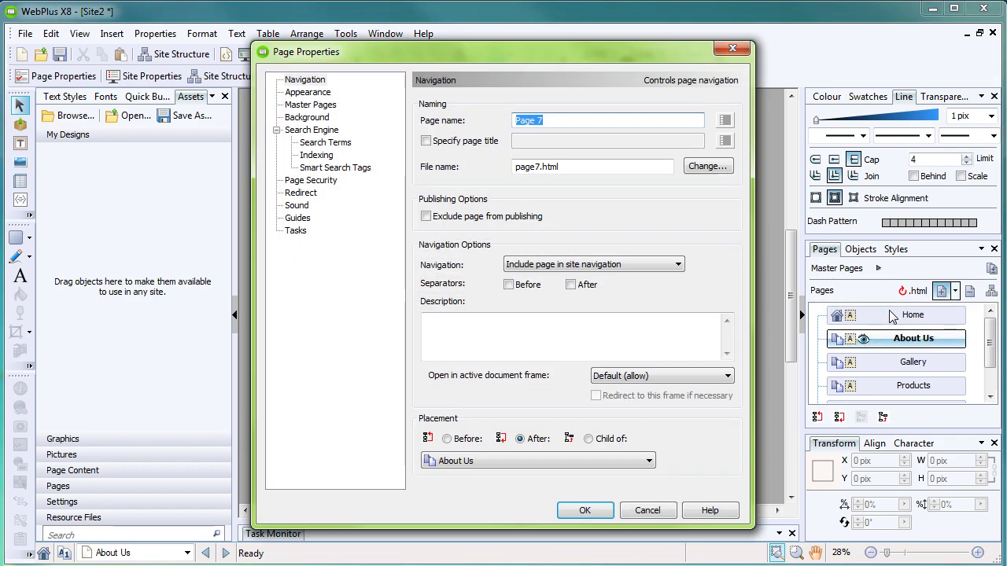
{"action": "type", "text": "Research"}
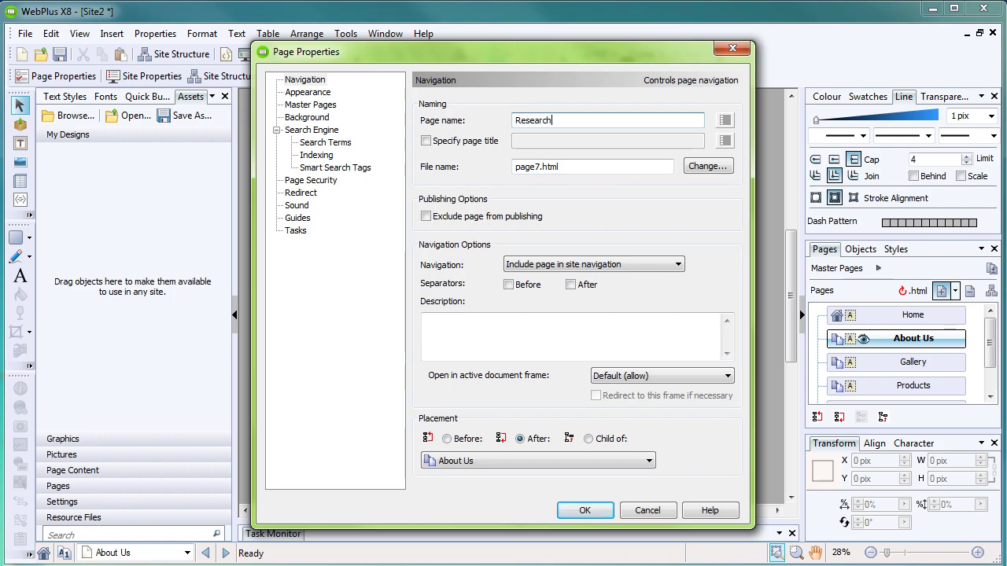
{"action": "left_click", "coordinate": [584, 511]}
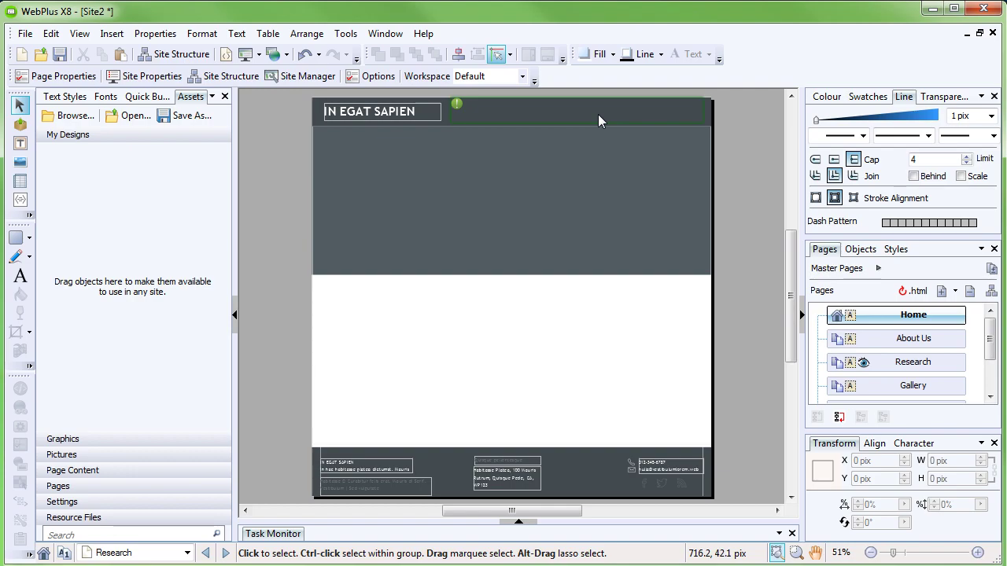
Delete the Gallery page from the Pages panel and confirm
{"action": "left_click", "coordinate": [920, 393]}
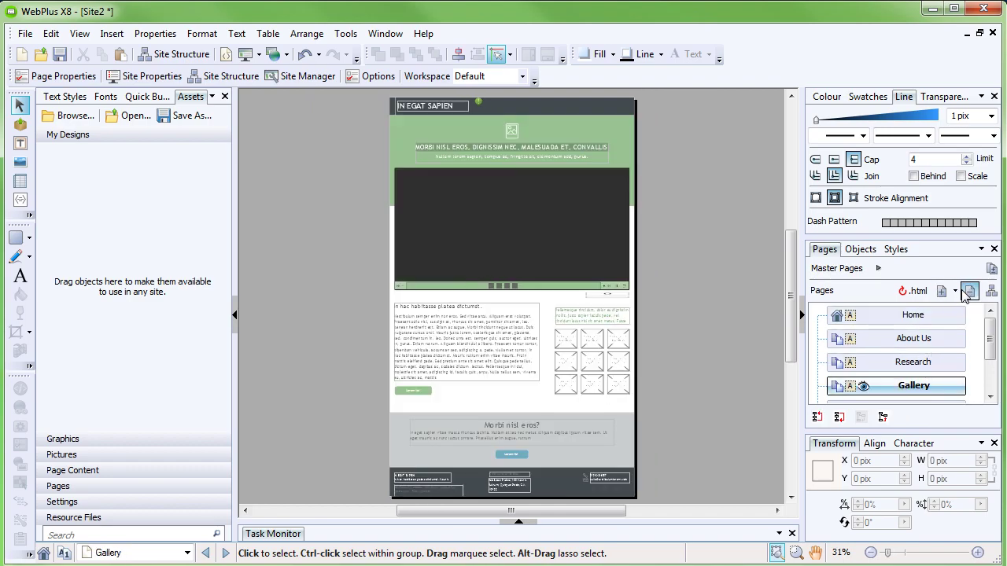
{"action": "left_click", "coordinate": [967, 291]}
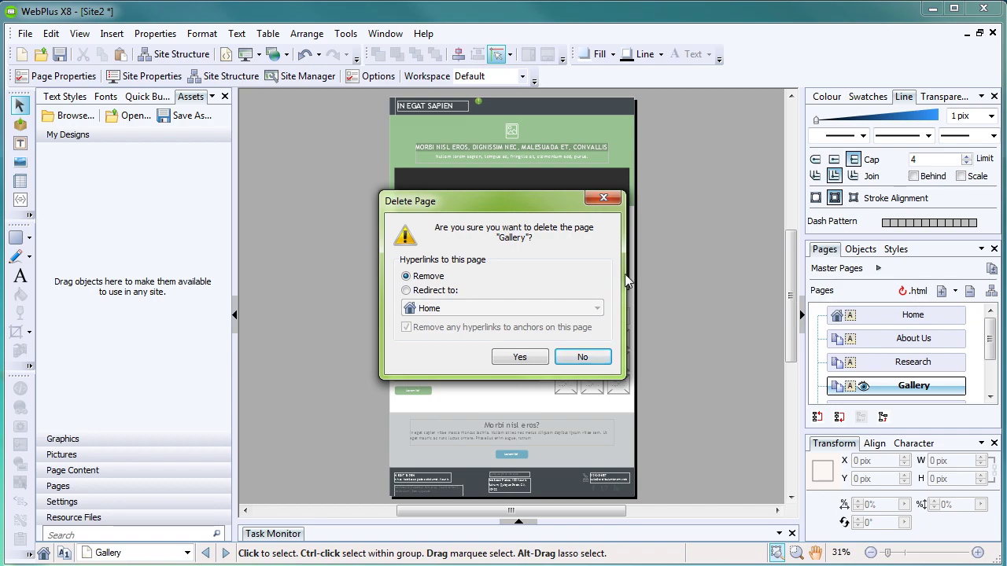
{"action": "left_click", "coordinate": [519, 357]}
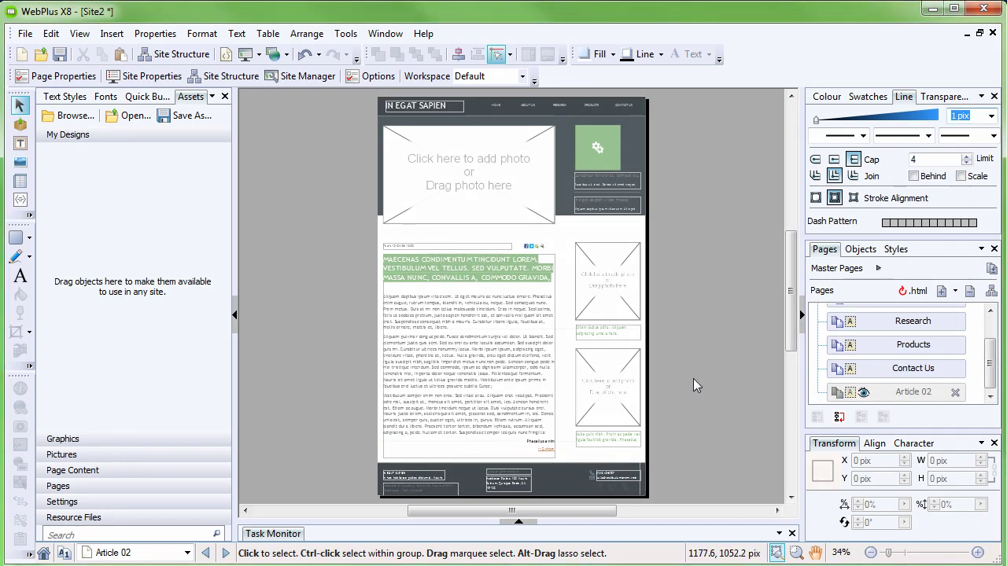
Collapse the Line panel and rename the Products page to 'Projects' in Page Properties
{"action": "left_click", "coordinate": [981, 96]}
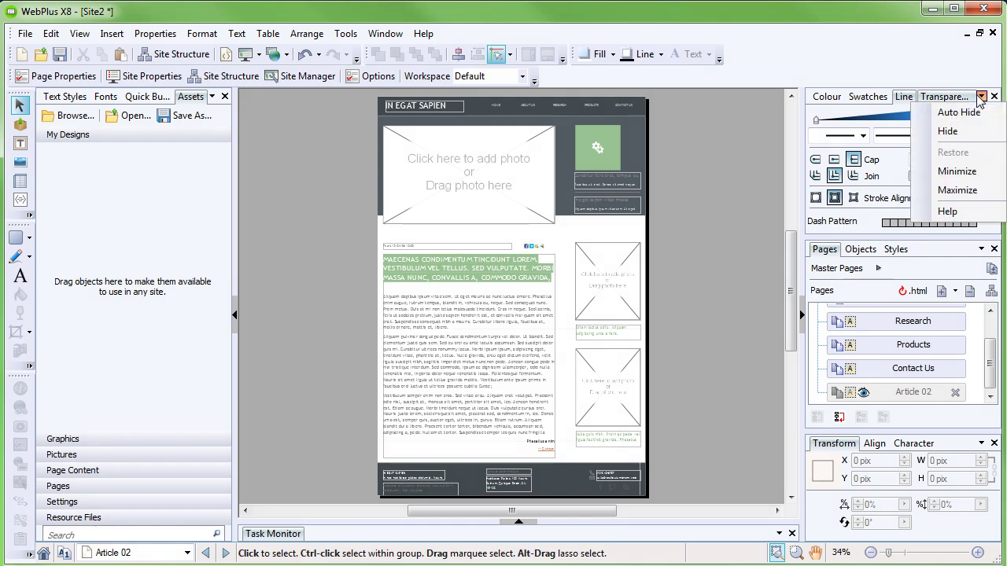
{"action": "left_click", "coordinate": [956, 171]}
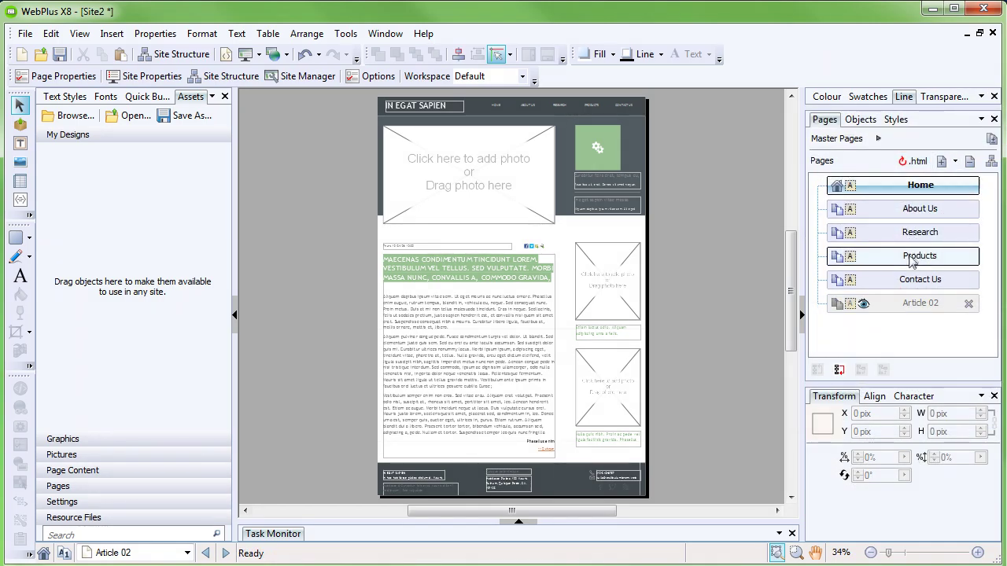
{"action": "right_click", "coordinate": [914, 257]}
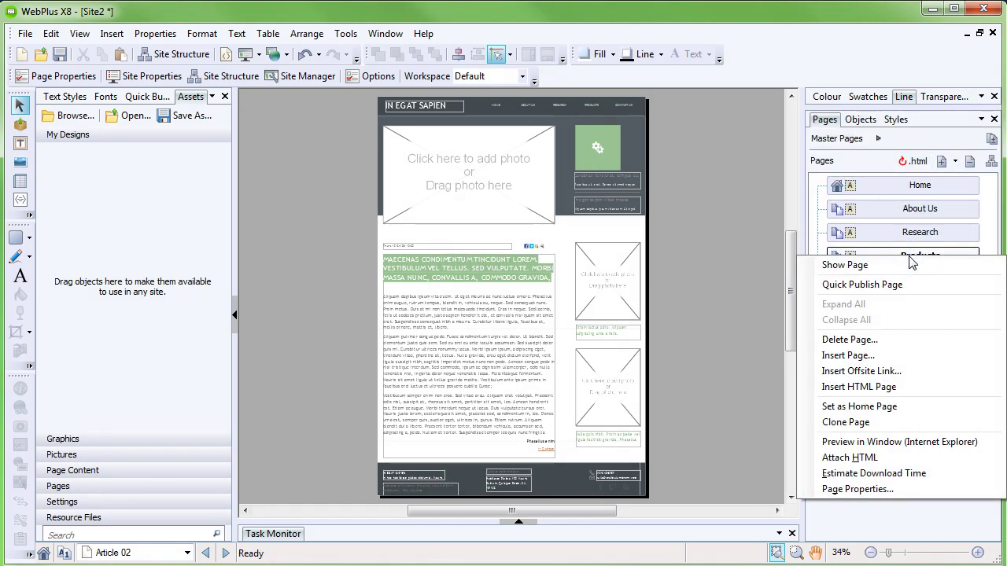
{"action": "left_click", "coordinate": [839, 494]}
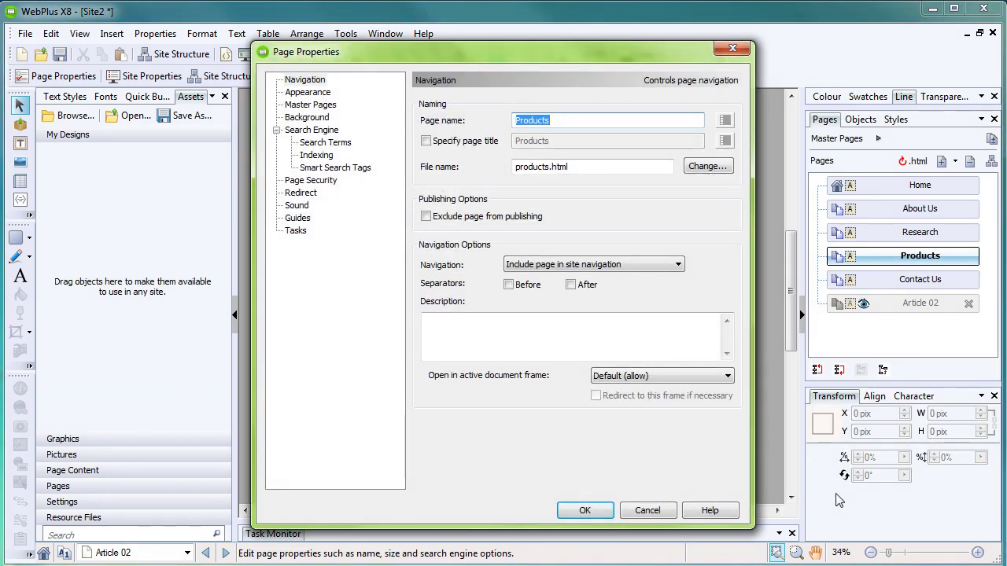
{"action": "type", "text": "Projects"}
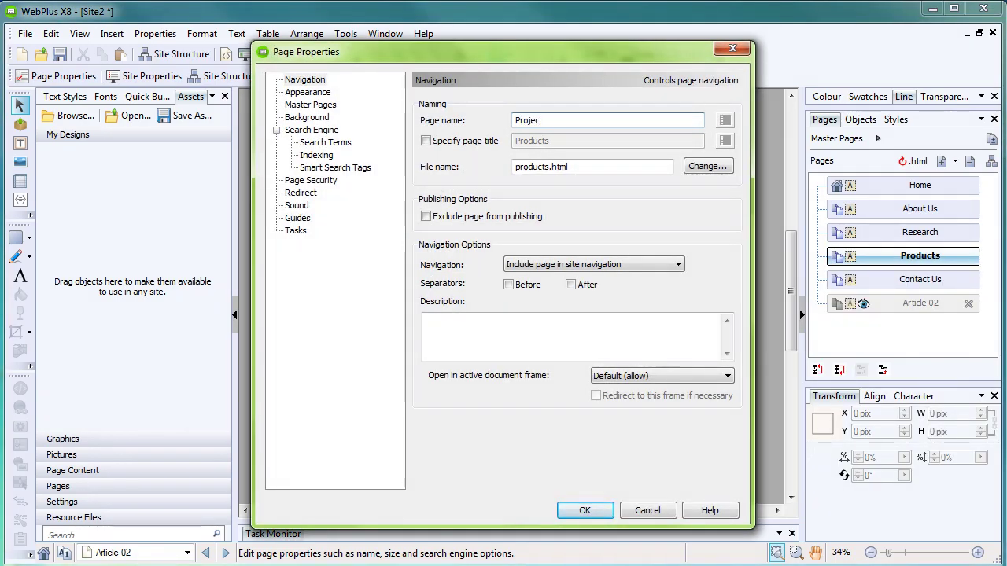
{"action": "key", "text": "Tab"}
{"action": "left_click", "coordinate": [594, 515]}
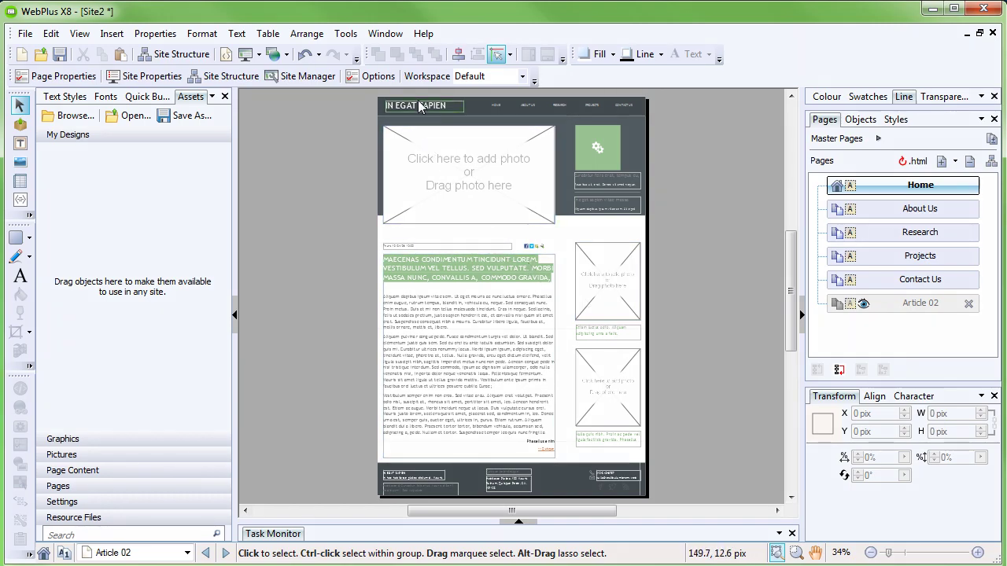
Replace the master page header text 'IN EGAT SAPIEN' with 'SCIENCEWORKS'
{"action": "mouse_move", "coordinate": [417, 100]}
{"action": "scroll", "coordinate": [418, 100], "scroll_direction": "up", "scroll_amount": 5}
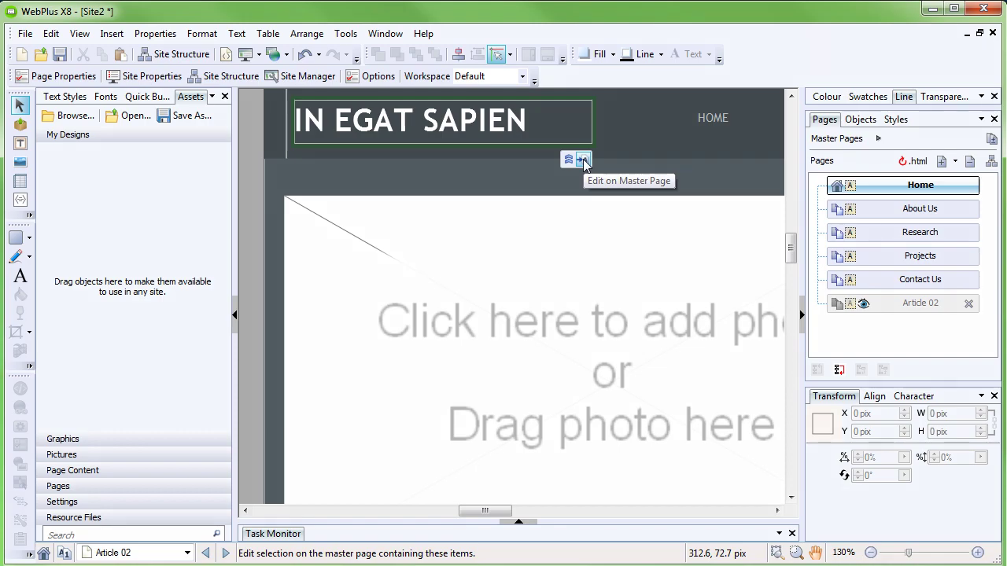
{"action": "left_click", "coordinate": [583, 161]}
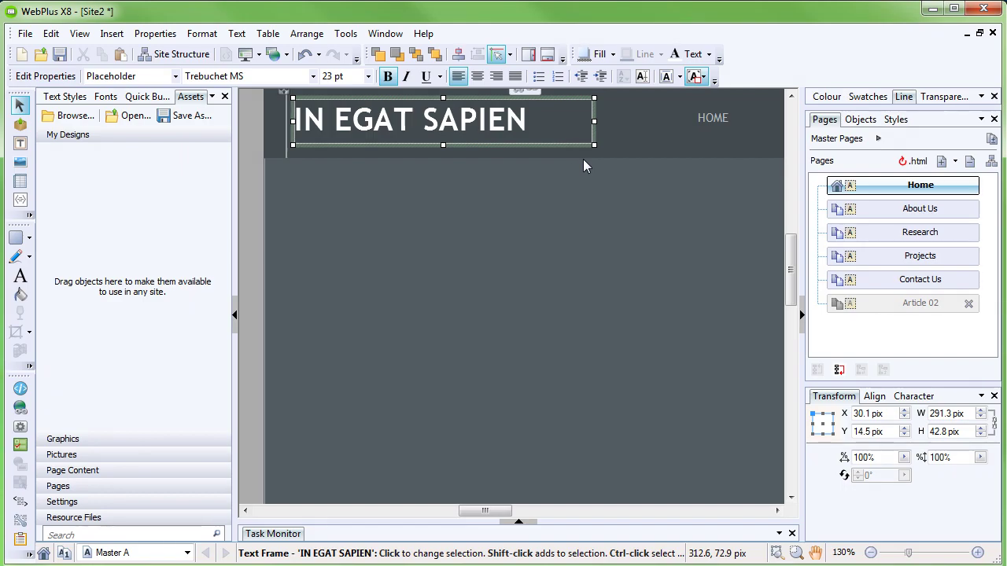
{"action": "triple_click", "coordinate": [495, 129]}
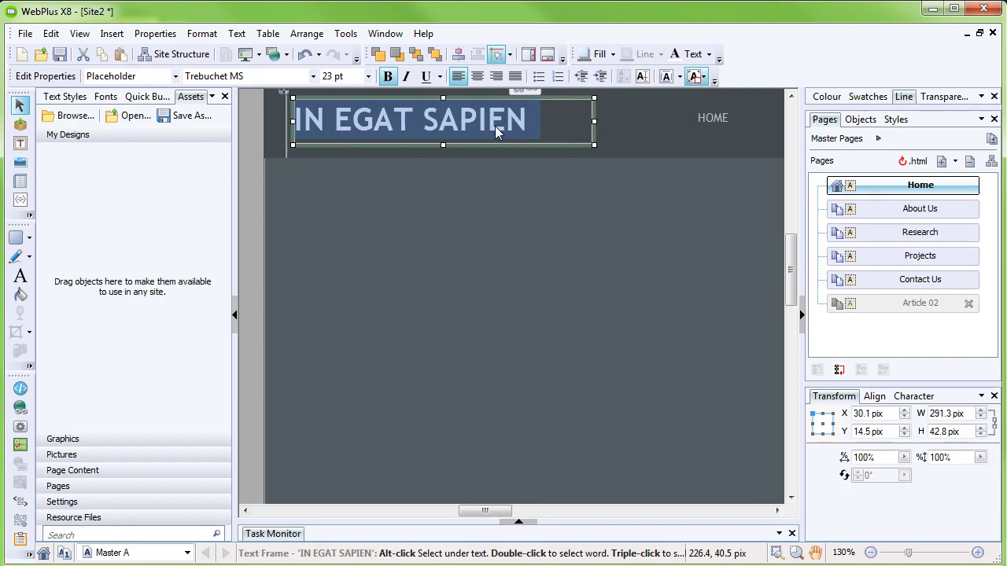
{"action": "type", "text": "SCIENCE"}
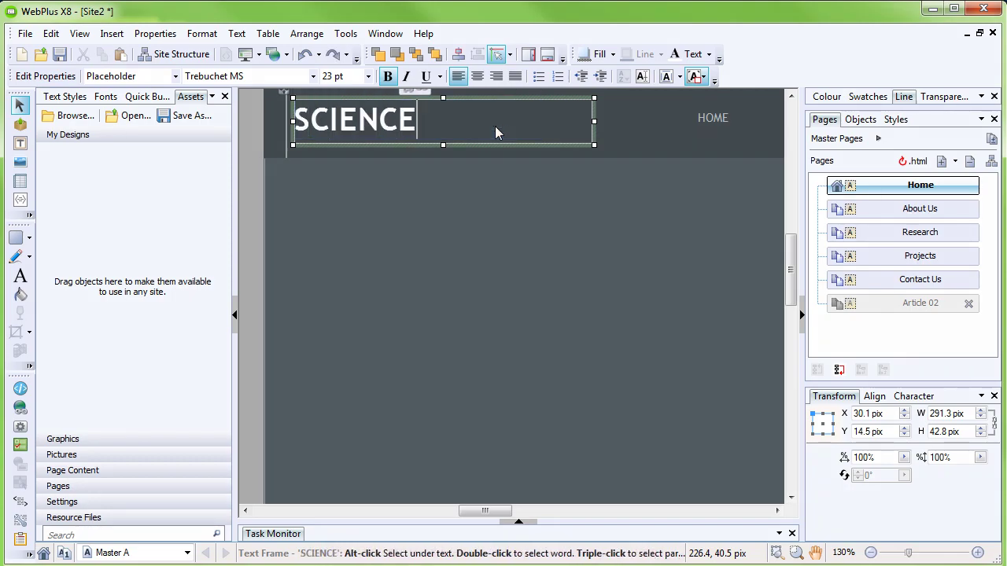
{"action": "type", "text": "WORKS"}
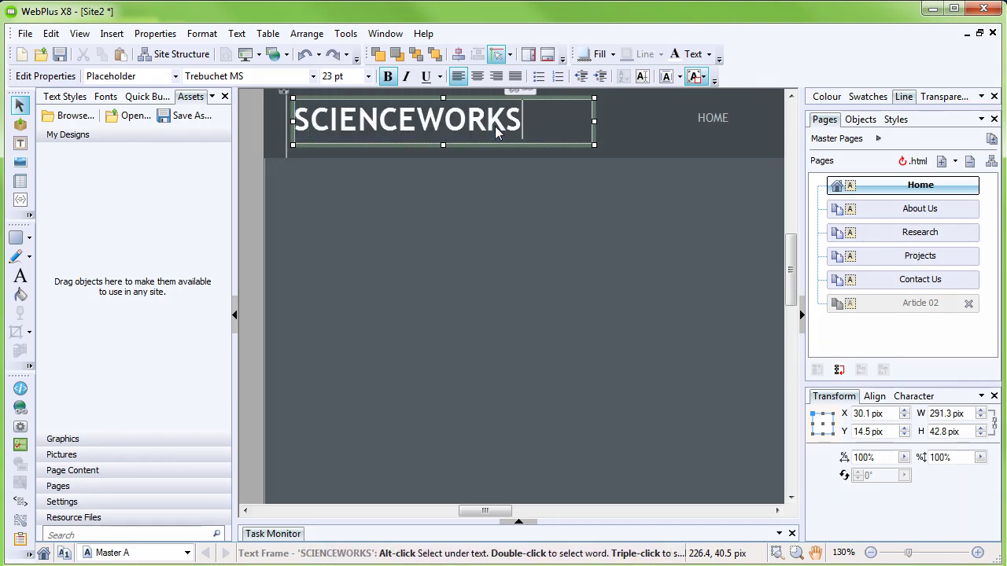
{"action": "left_click", "coordinate": [541, 233]}
{"action": "scroll", "coordinate": [564, 216], "scroll_direction": "down", "scroll_amount": 1}
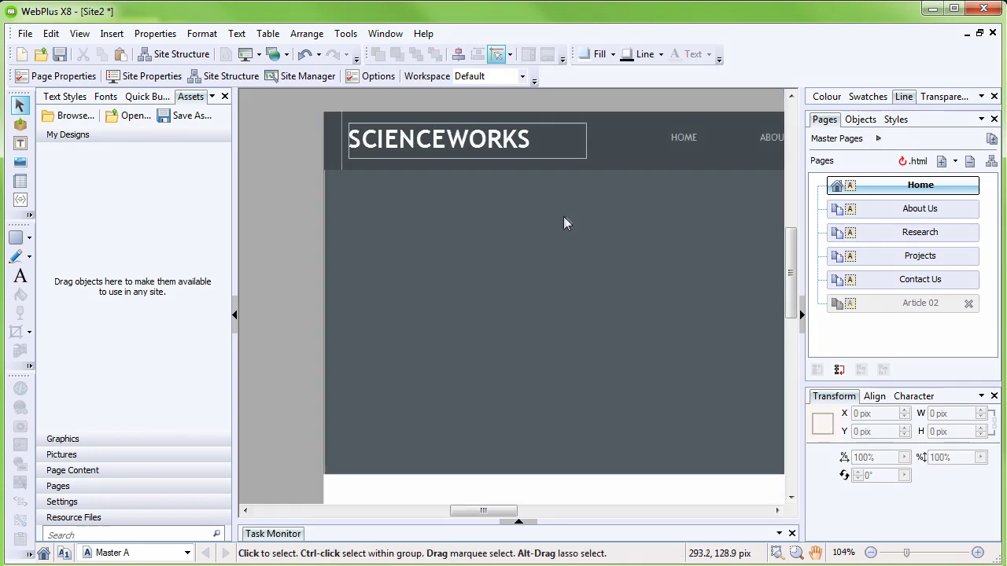
Preview the About Us, Research and Home pages, then open Research for editing
{"action": "scroll", "coordinate": [563, 216], "scroll_direction": "down", "scroll_amount": 2}
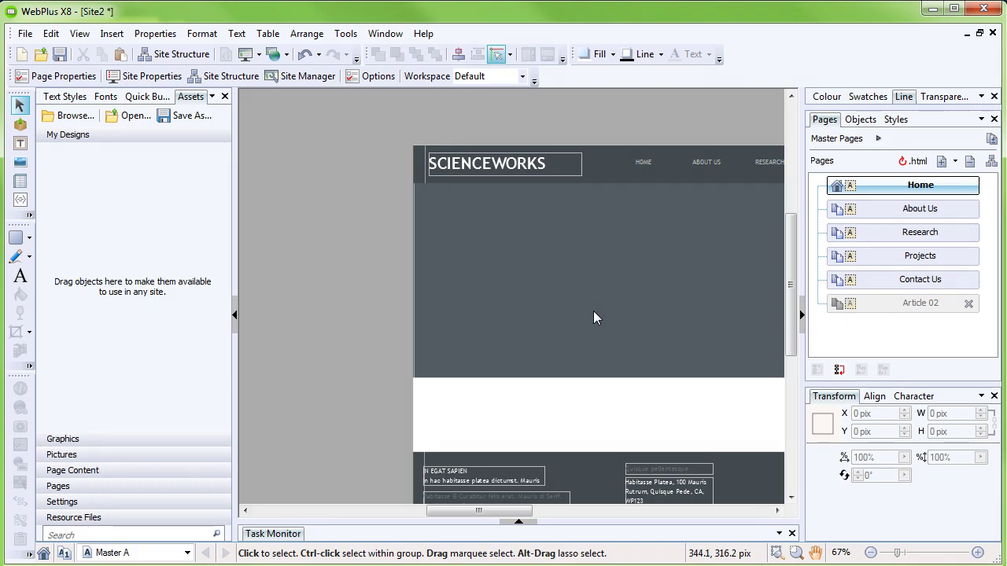
{"action": "left_click", "coordinate": [903, 209]}
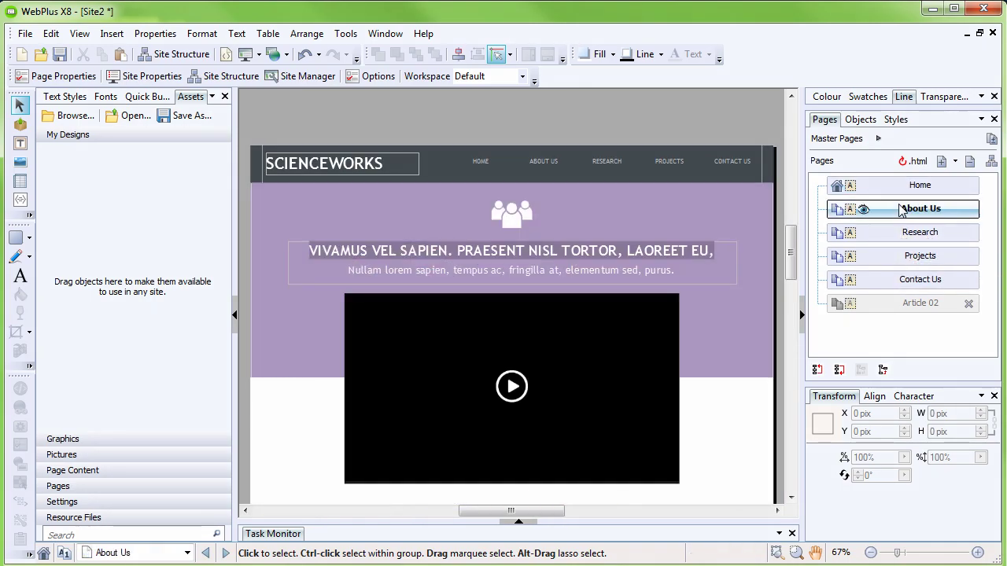
{"action": "left_click", "coordinate": [906, 235]}
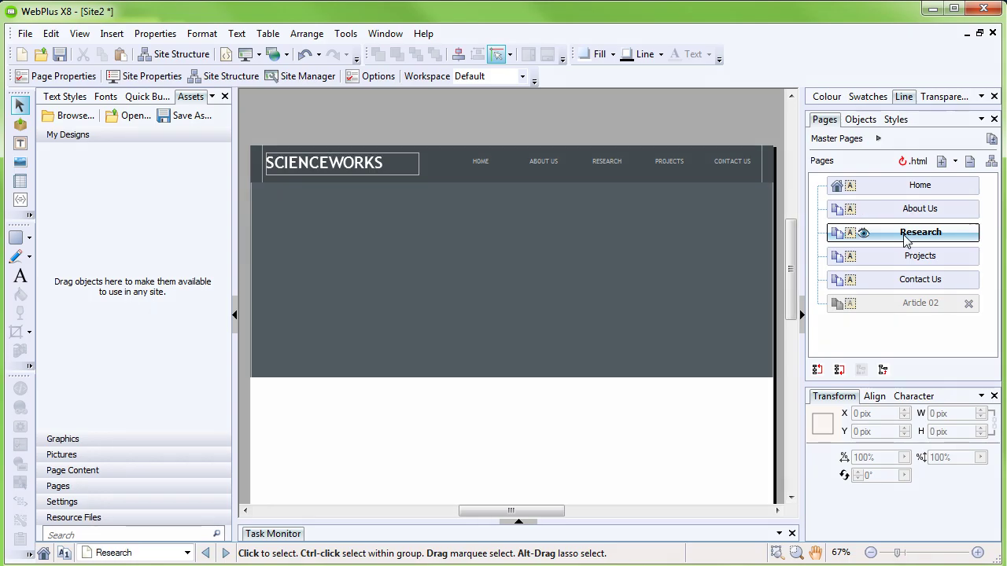
{"action": "left_click", "coordinate": [895, 189]}
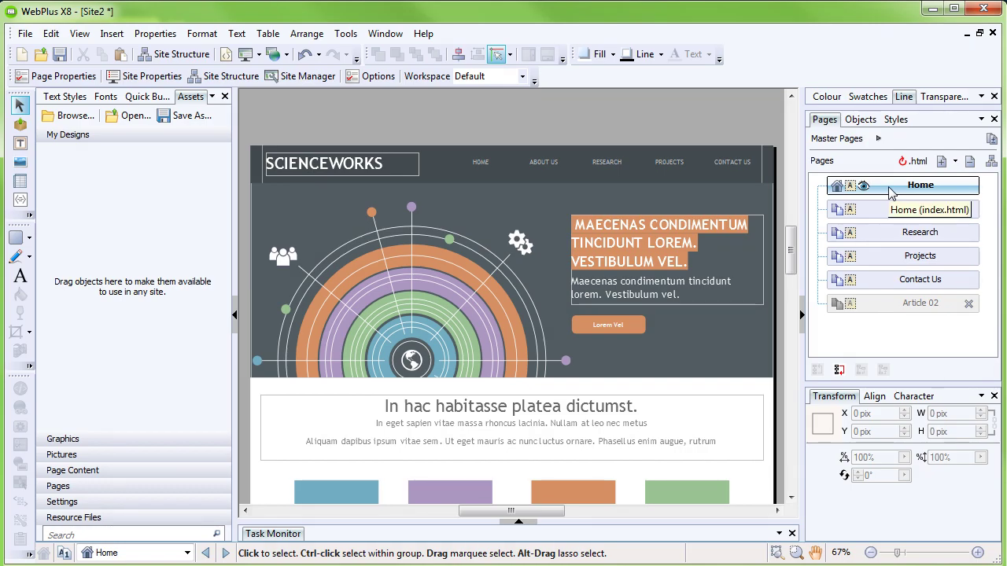
{"action": "left_click", "coordinate": [887, 243]}
{"action": "double_click", "coordinate": [888, 242]}
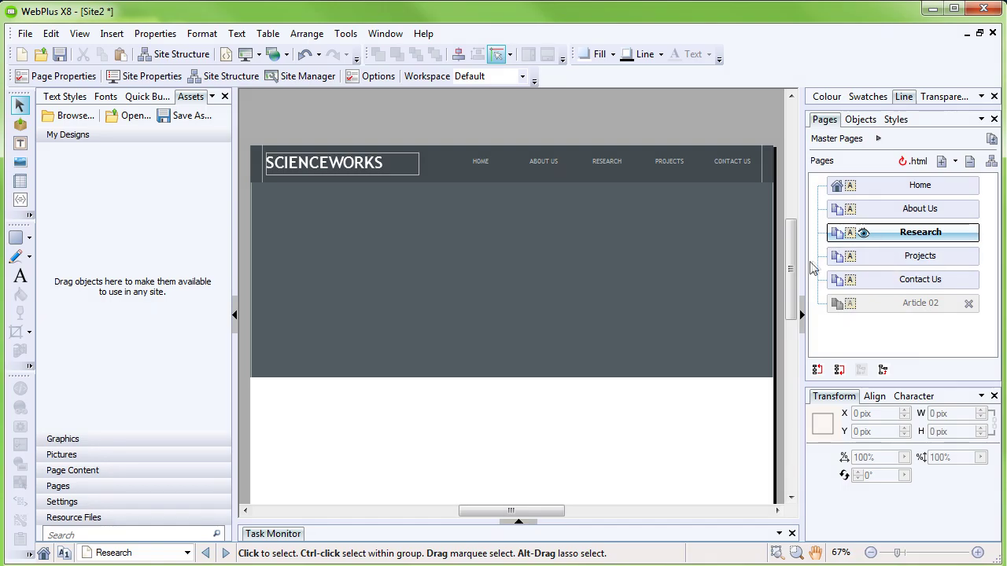
{"action": "scroll", "coordinate": [796, 299], "scroll_direction": "down", "scroll_amount": 3}
{"action": "scroll", "coordinate": [796, 299], "scroll_direction": "up", "scroll_amount": 1}
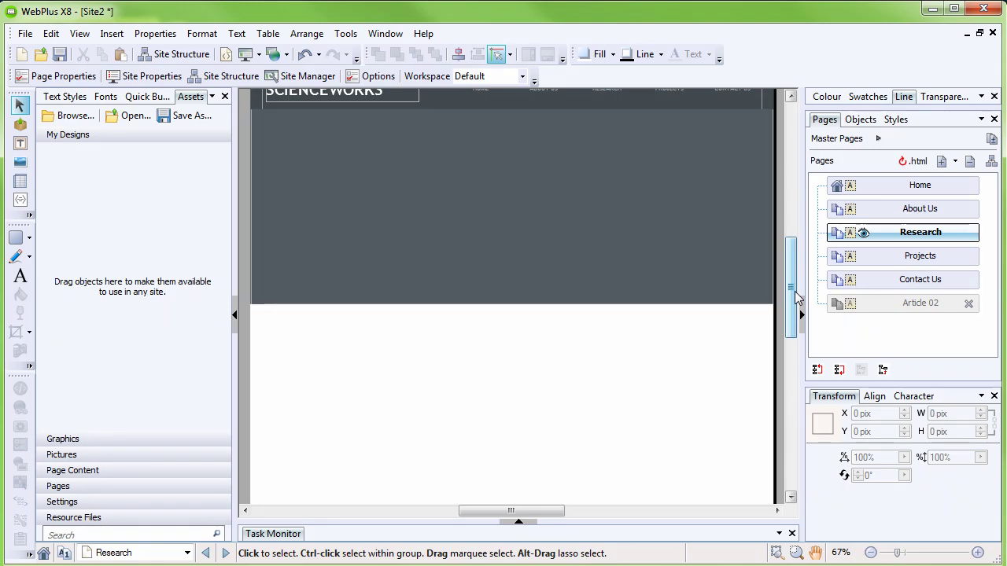
Search the asset collection for 'construct' and add the construction barrier graphic to Assets
{"action": "left_click", "coordinate": [71, 118]}
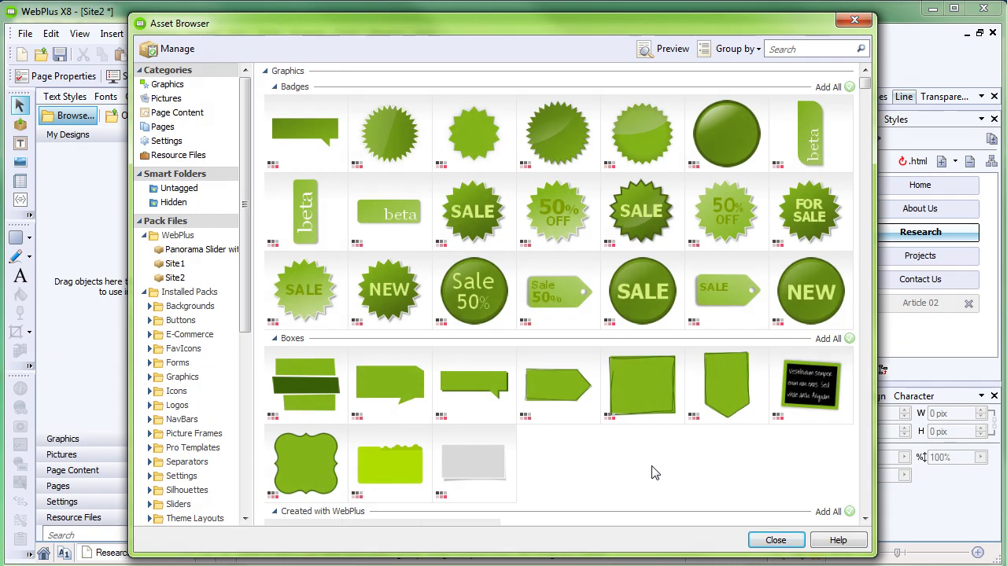
{"action": "left_click", "coordinate": [800, 49]}
{"action": "type", "text": "constru"}
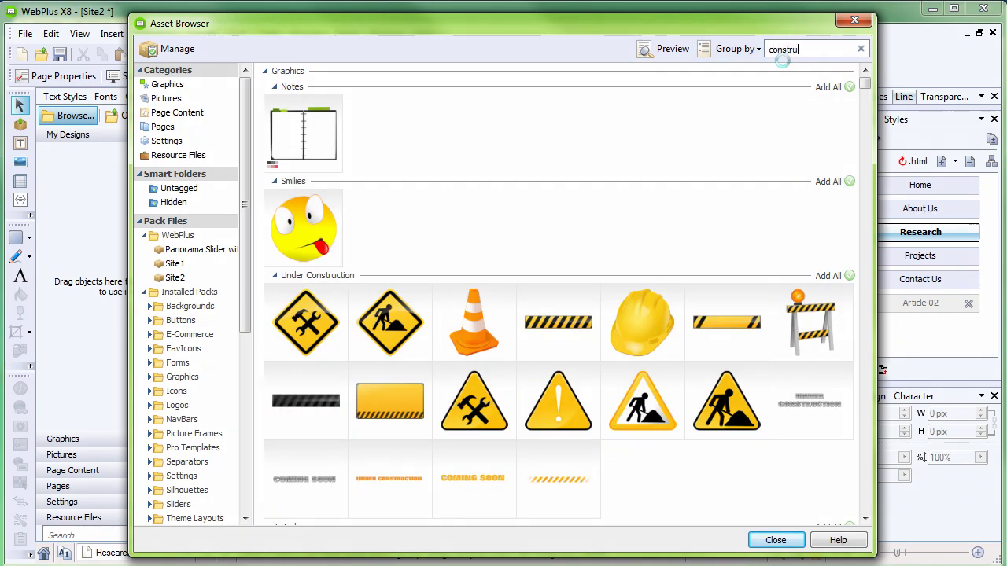
{"action": "type", "text": "ct"}
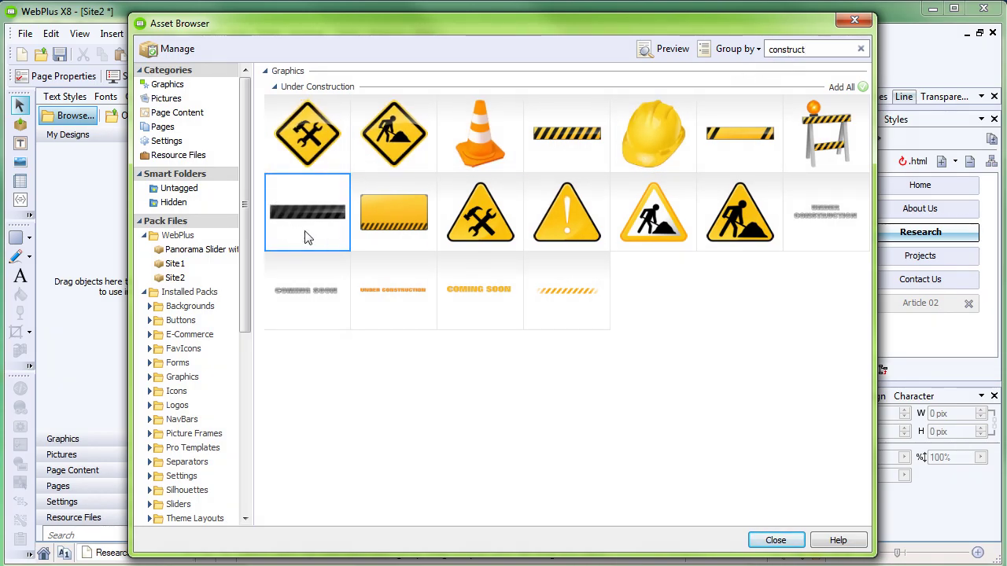
{"action": "left_click", "coordinate": [830, 140]}
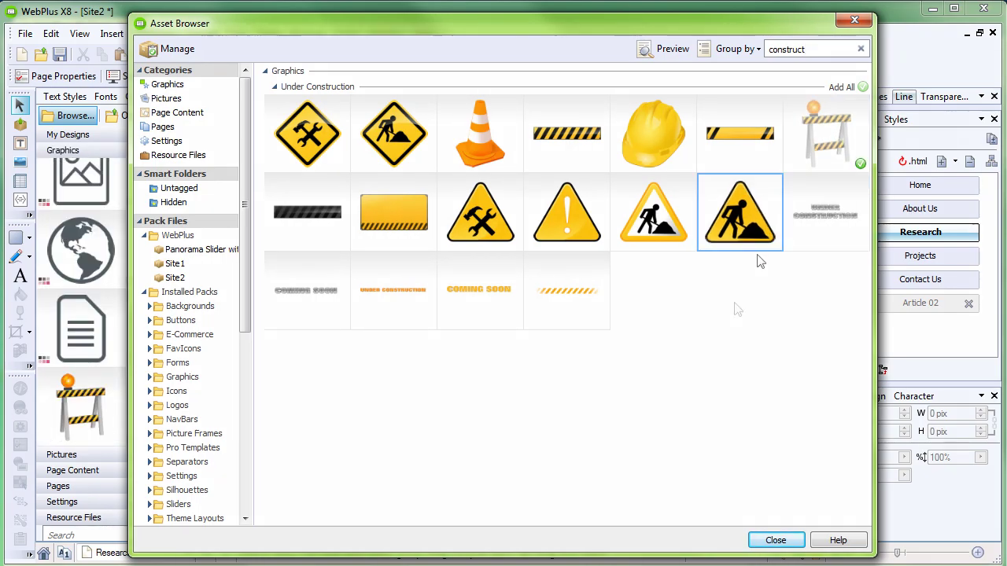
{"action": "left_click", "coordinate": [776, 540]}
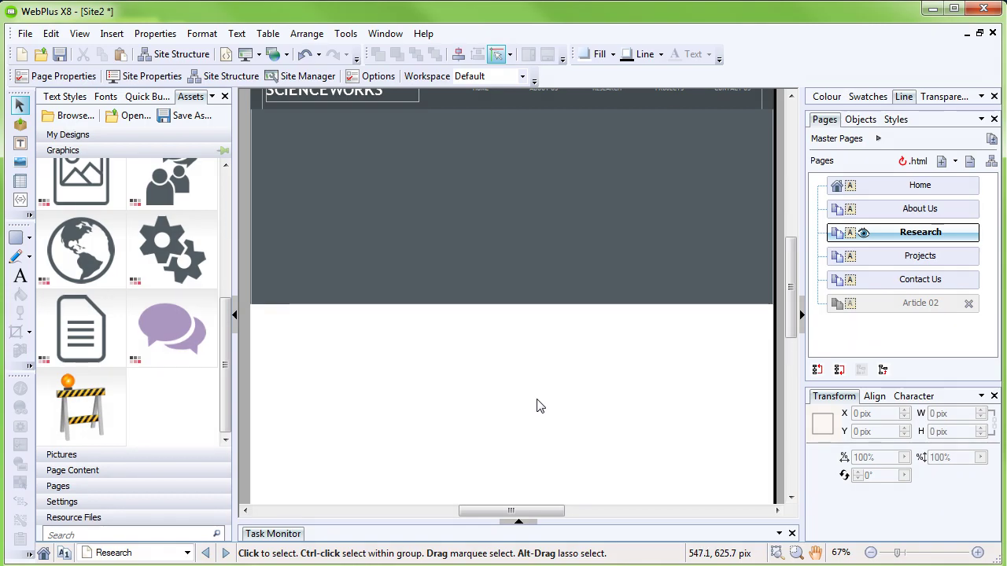
Place the barrier graphic in the Research page's dark header area and nudge it into position
{"action": "left_click_drag", "start_coordinate": [101, 409], "coordinate": [532, 204]}
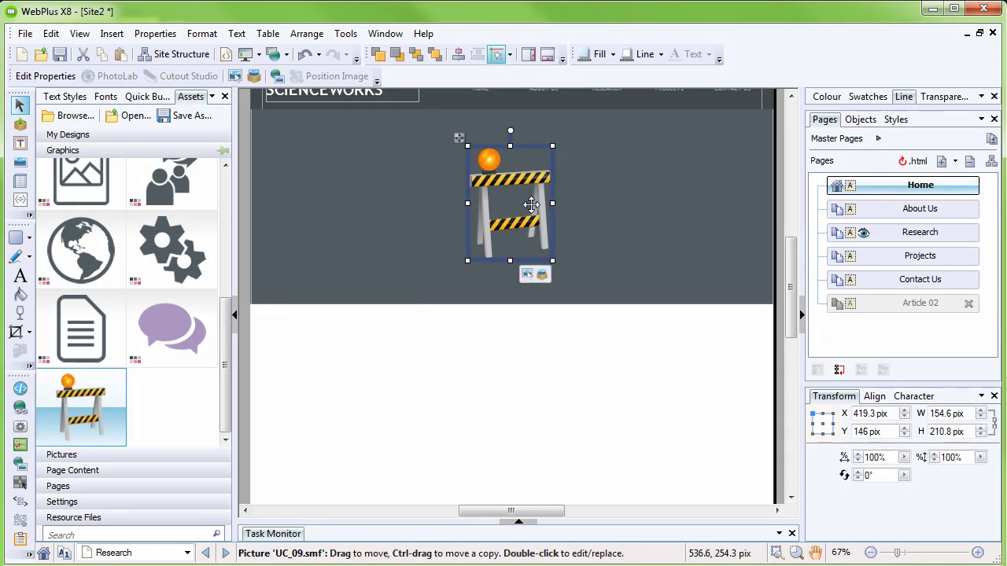
{"action": "scroll", "coordinate": [532, 204], "scroll_direction": "down", "scroll_amount": 2}
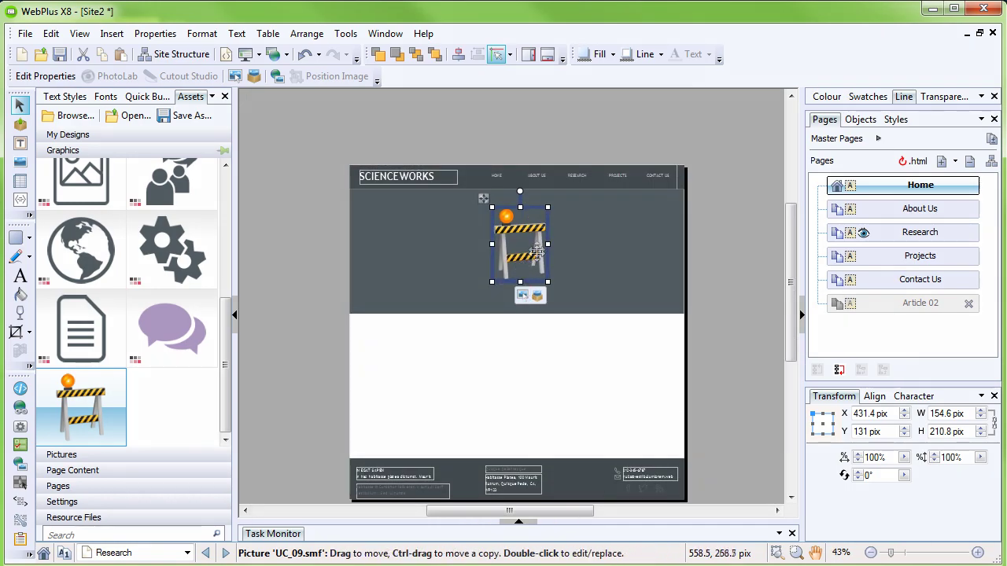
{"action": "left_click_drag", "start_coordinate": [530, 251], "coordinate": [530, 268]}
{"action": "left_click", "coordinate": [548, 384]}
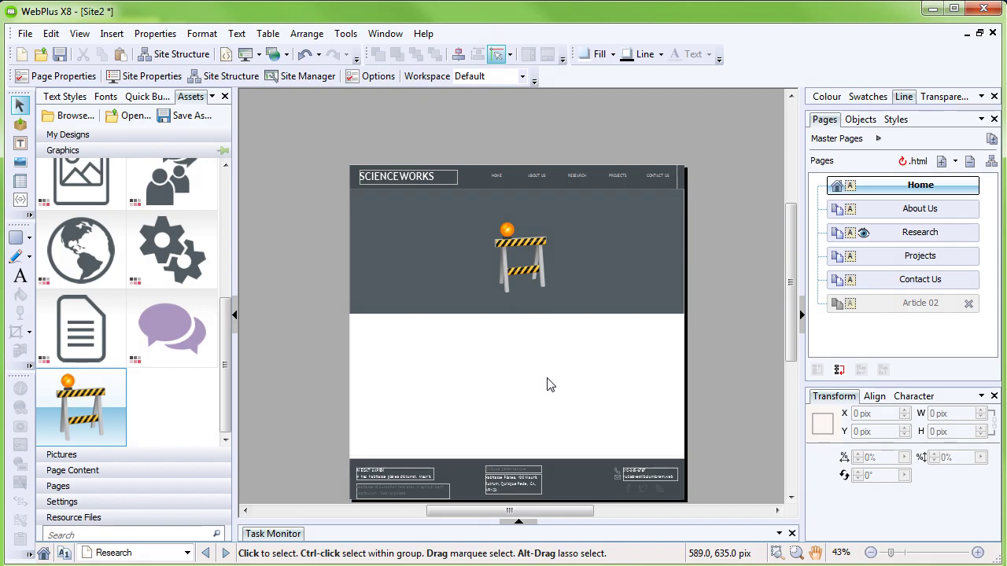
On the Home page, change the orange banner heading to 'IMAGINE. PLAN. DESIGN. ANALYZE. ACT. EVALUATE'
{"action": "double_click", "coordinate": [925, 186]}
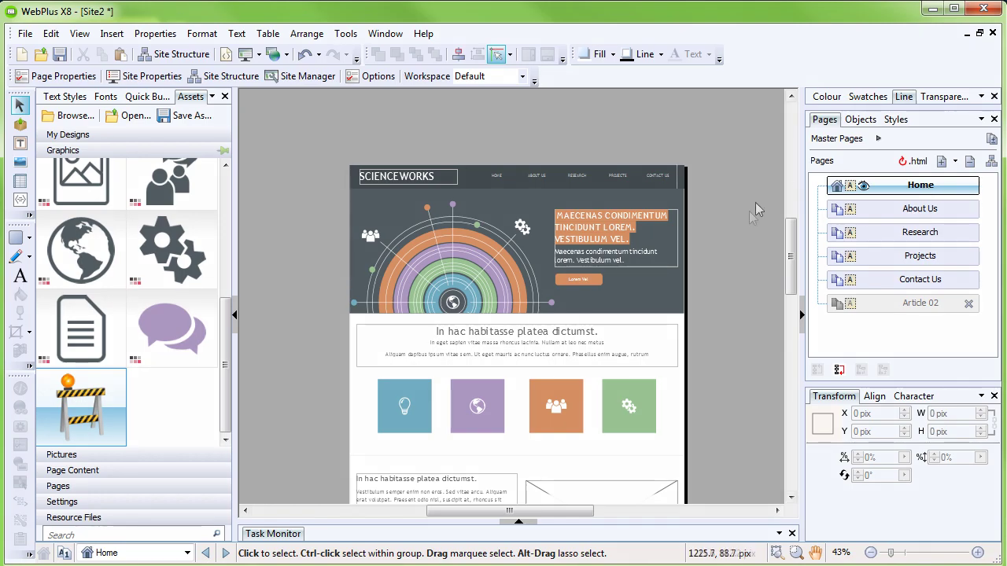
{"action": "scroll", "coordinate": [696, 236], "scroll_direction": "up", "scroll_amount": 3}
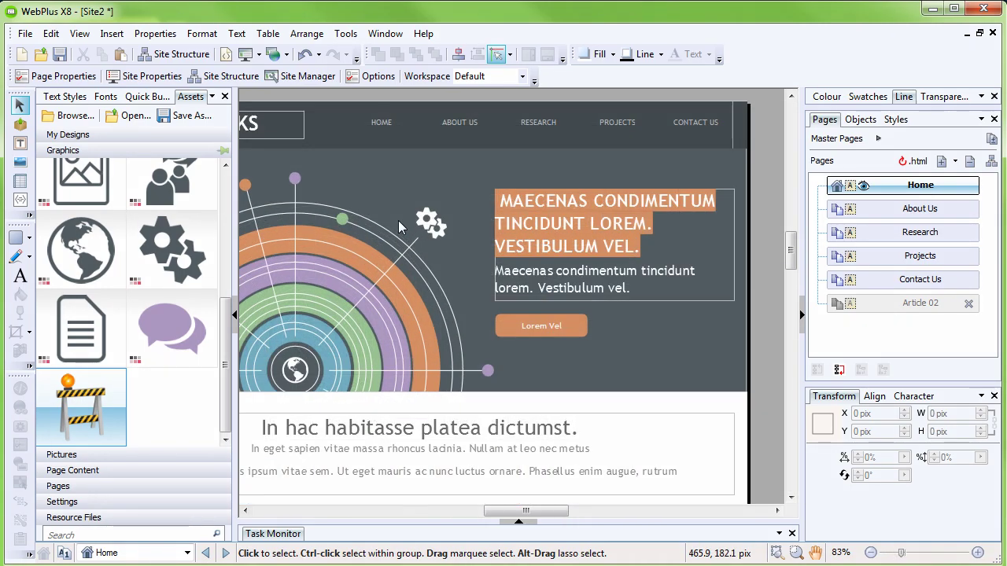
{"action": "left_click", "coordinate": [586, 206]}
{"action": "left_click_drag", "start_coordinate": [640, 246], "coordinate": [494, 203]}
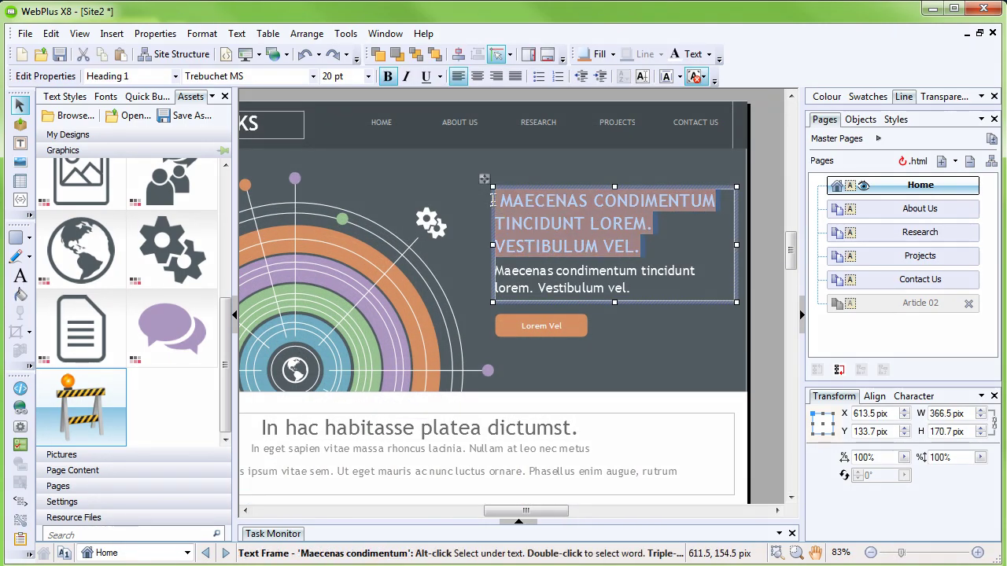
{"action": "type", "text": "IMA"}
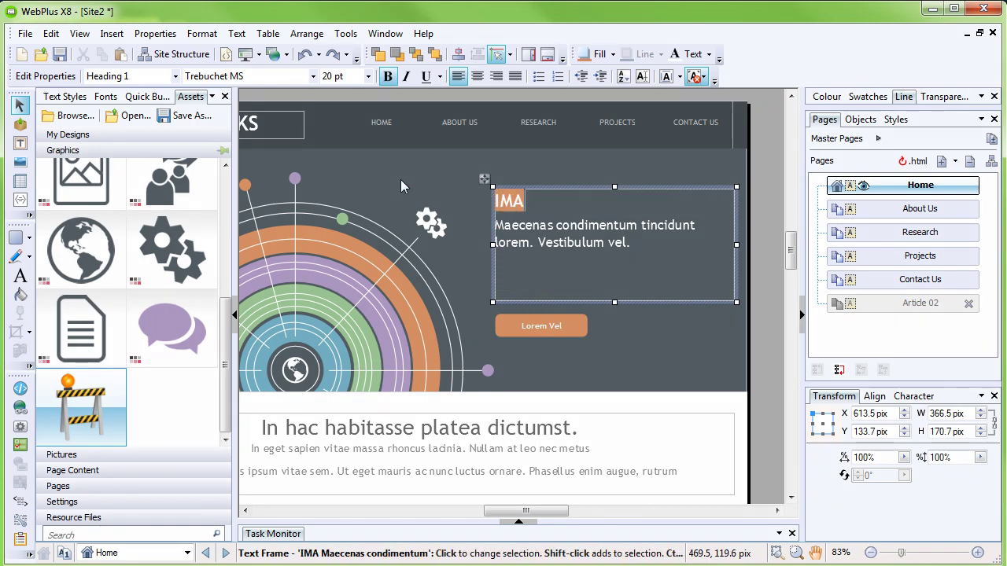
{"action": "type", "text": "GINE. PLAN. DESI"}
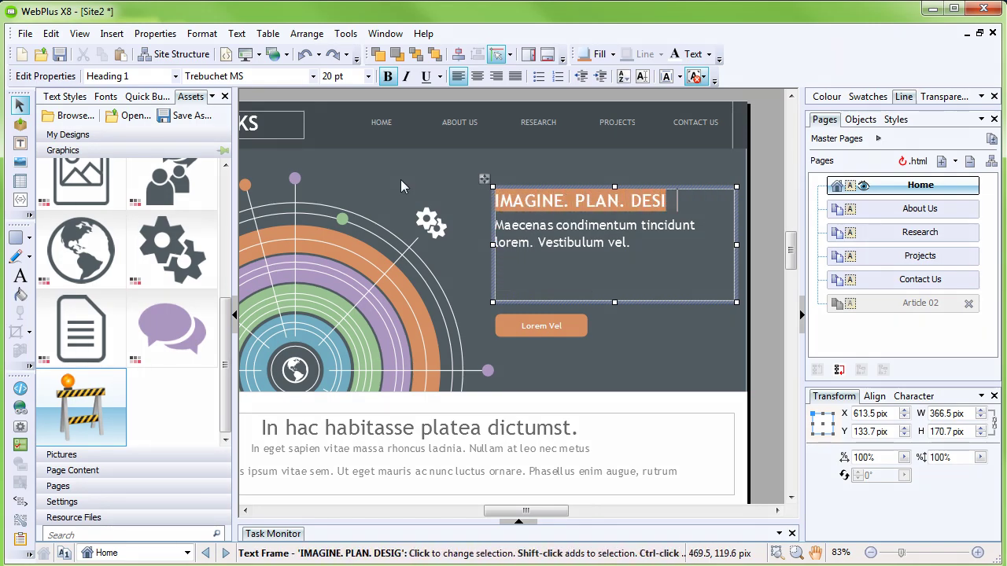
{"action": "type", "text": "GN. ANALYZE. AC"}
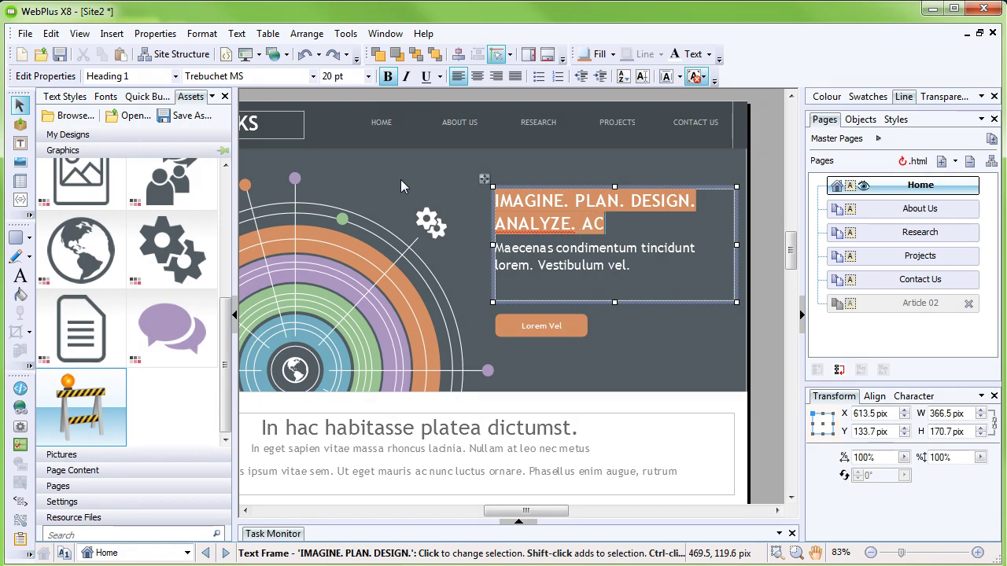
{"action": "type", "text": "T. EVALUATE"}
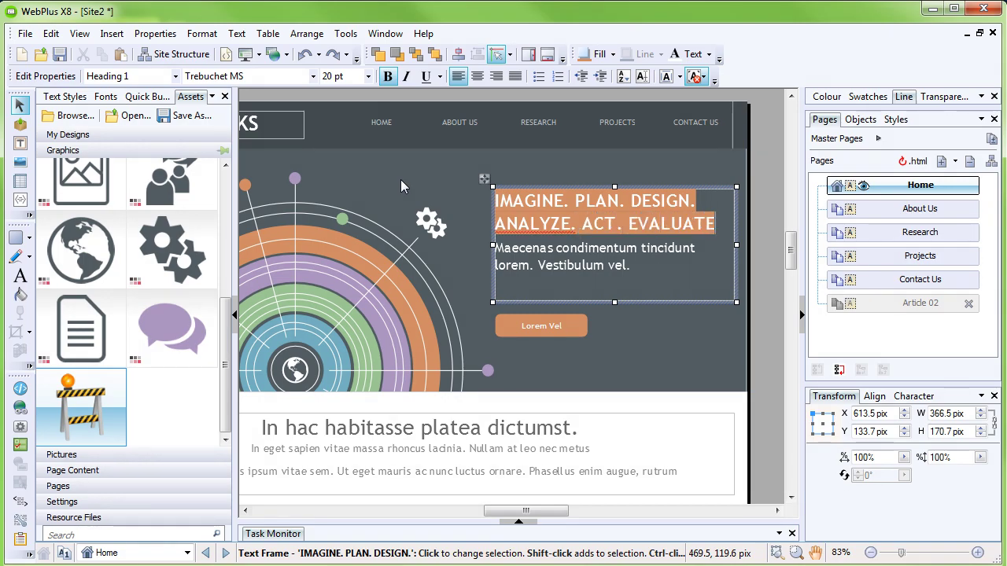
{"action": "left_click", "coordinate": [415, 187]}
Select the circular rainbow graphic and scroll around the Home page
{"action": "left_click", "coordinate": [416, 184]}
{"action": "scroll", "coordinate": [415, 185], "scroll_direction": "down", "scroll_amount": 3}
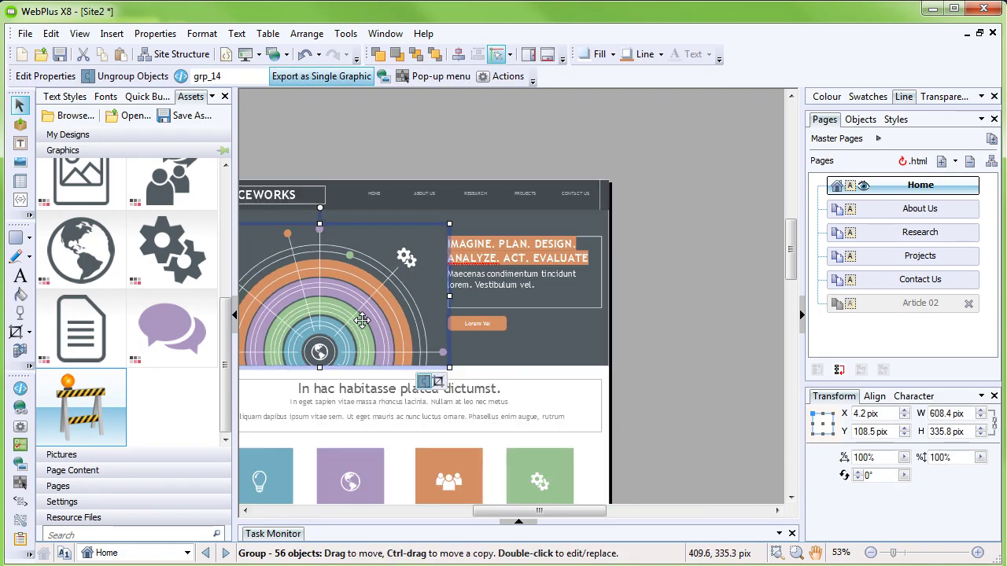
{"action": "left_click_drag", "start_coordinate": [789, 248], "coordinate": [789, 299]}
{"action": "scroll", "coordinate": [440, 287], "scroll_direction": "up", "scroll_amount": 4}
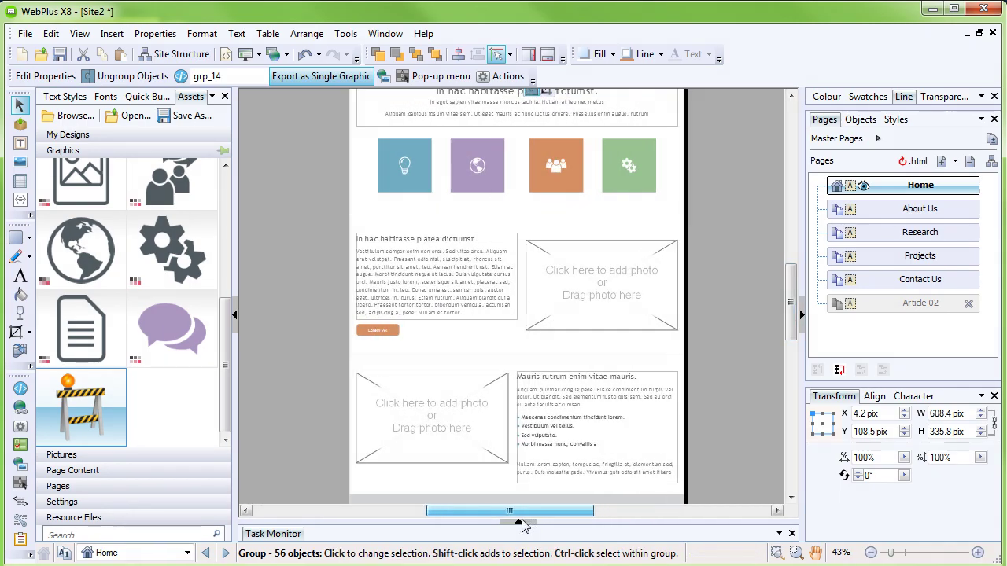
Retitle the article heading to 'Science in a Futuristic Building.'
{"action": "left_click", "coordinate": [454, 196]}
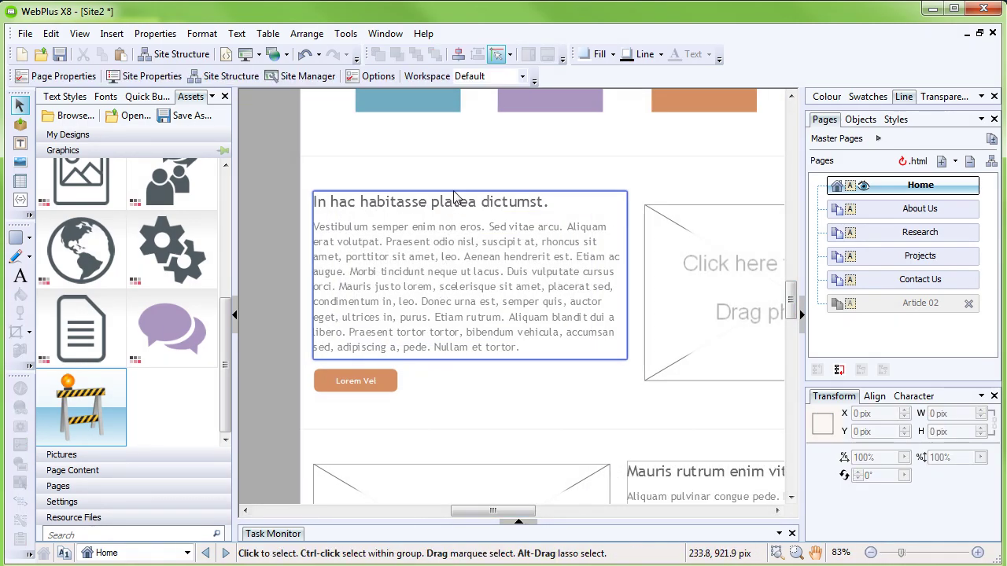
{"action": "left_click", "coordinate": [453, 197]}
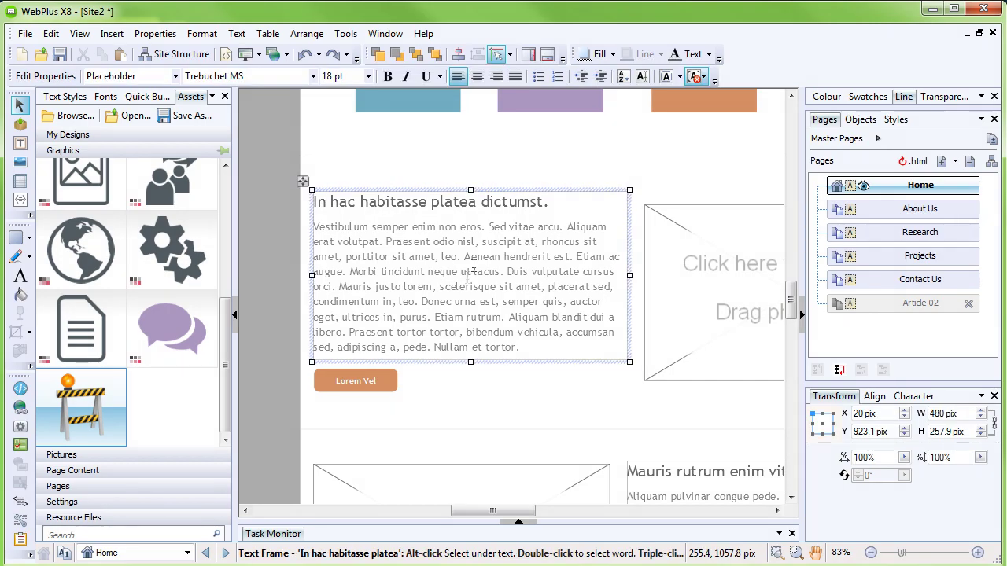
{"action": "left_click_drag", "start_coordinate": [553, 201], "coordinate": [308, 209]}
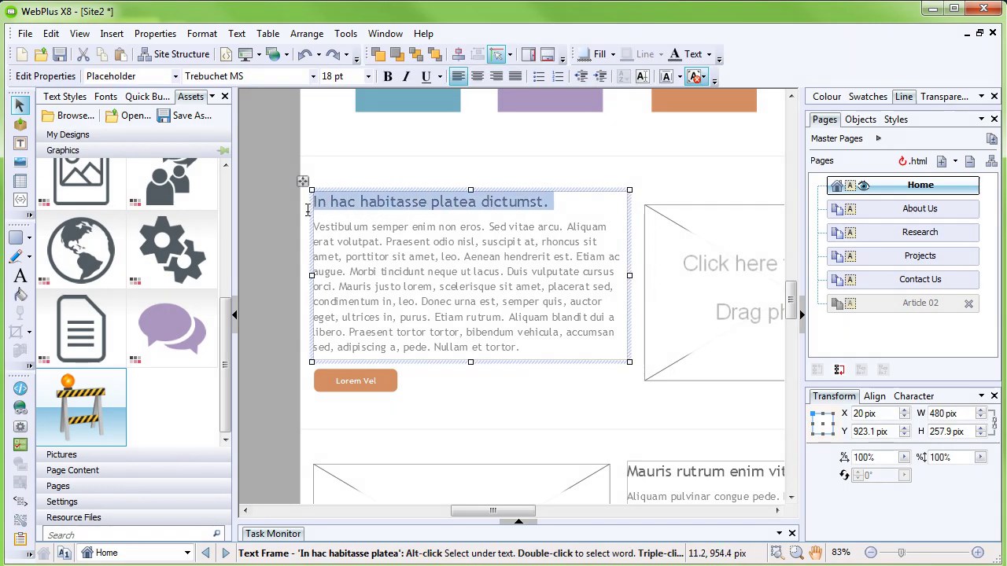
{"action": "type", "text": "Science in a Futuristic Building."}
Replace the placeholder paragraph with 'Working together - for a better world, made better by great science.'
{"action": "left_click_drag", "start_coordinate": [598, 350], "coordinate": [311, 225]}
{"action": "type", "text": "Working together - "}
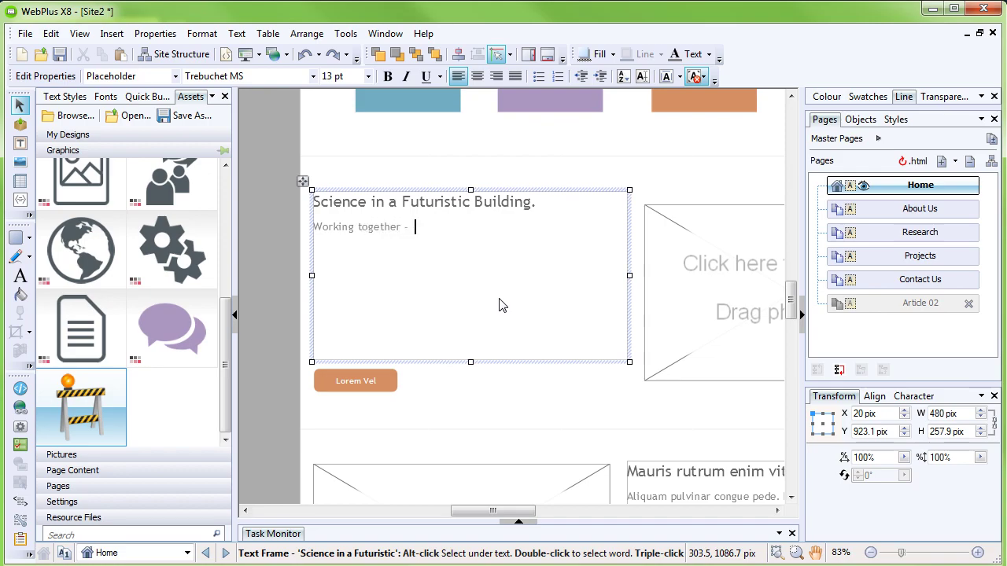
{"action": "type", "text": "for a better world, made better by great science."}
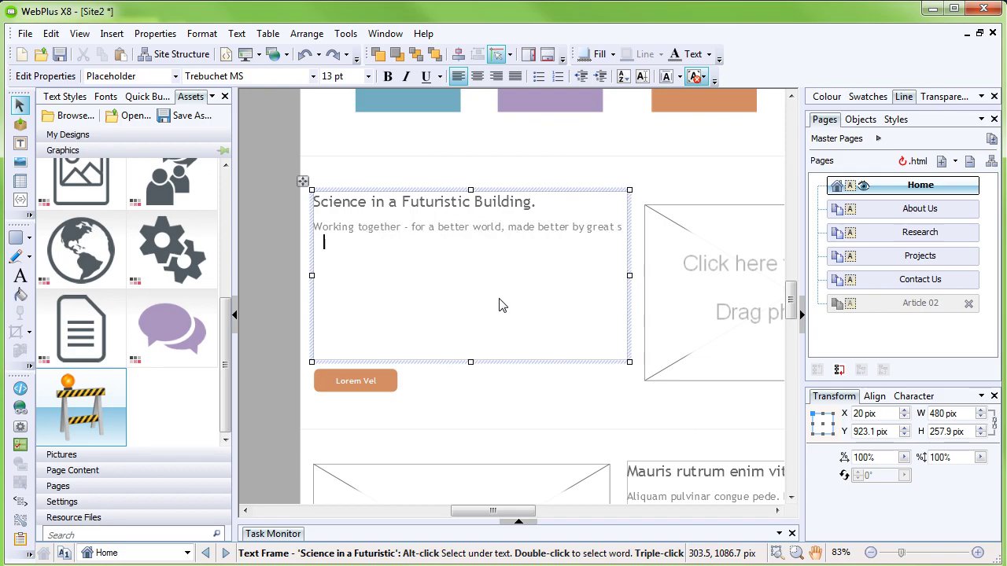
{"action": "left_click", "coordinate": [546, 460]}
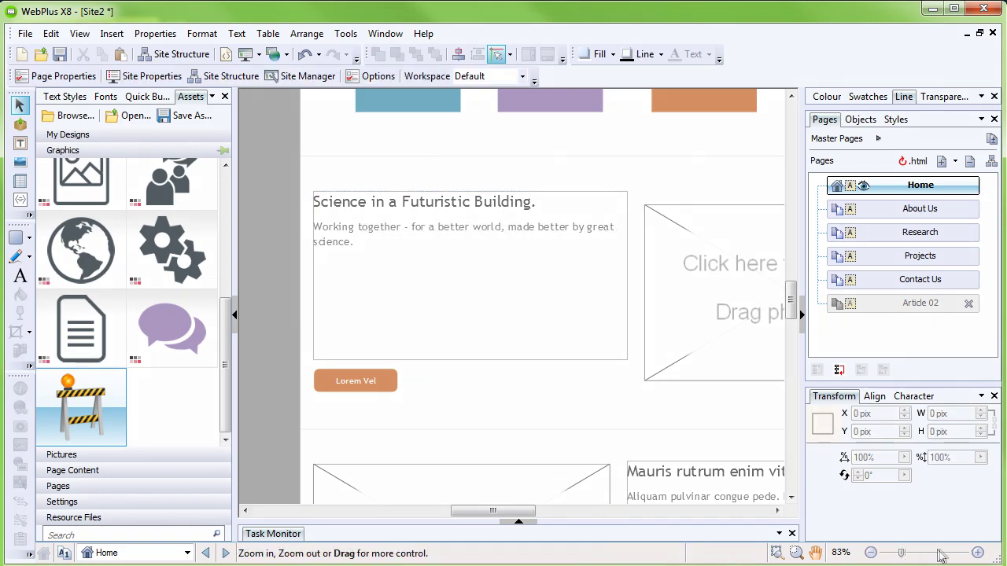
Zoom in to check the new article text, then zoom back out
{"action": "left_click", "coordinate": [978, 553]}
{"action": "left_click", "coordinate": [978, 553]}
{"action": "left_click", "coordinate": [978, 553]}
{"action": "left_click_drag", "start_coordinate": [792, 307], "coordinate": [790, 293]}
{"action": "left_click_drag", "start_coordinate": [495, 512], "coordinate": [482, 519]}
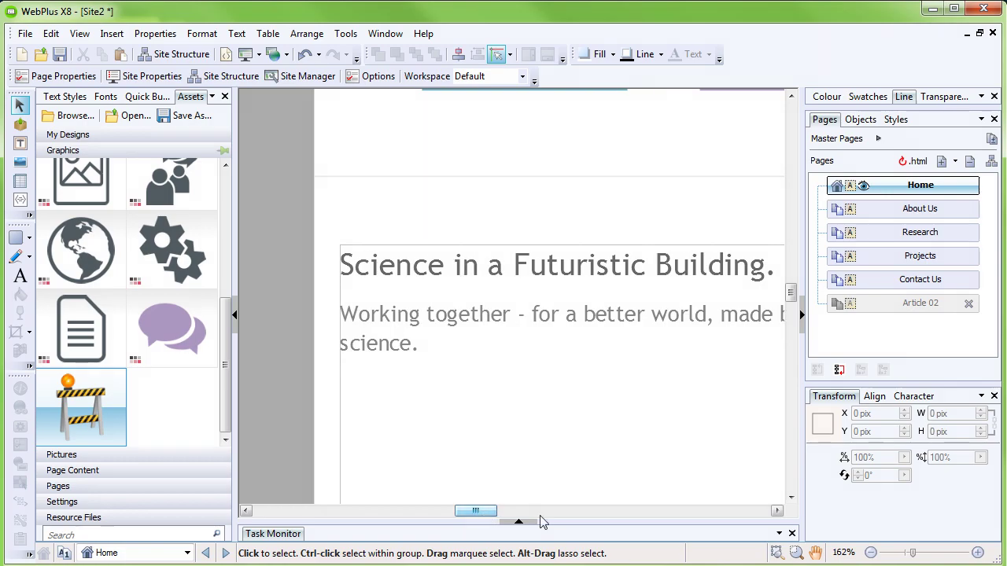
{"action": "left_click", "coordinate": [870, 553]}
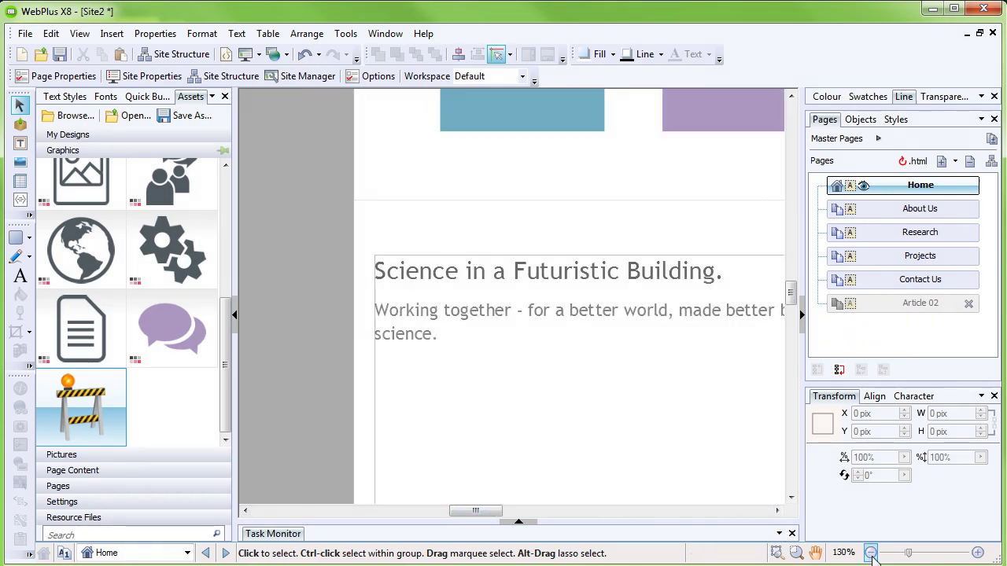
{"action": "left_click", "coordinate": [870, 553]}
{"action": "left_click", "coordinate": [870, 553]}
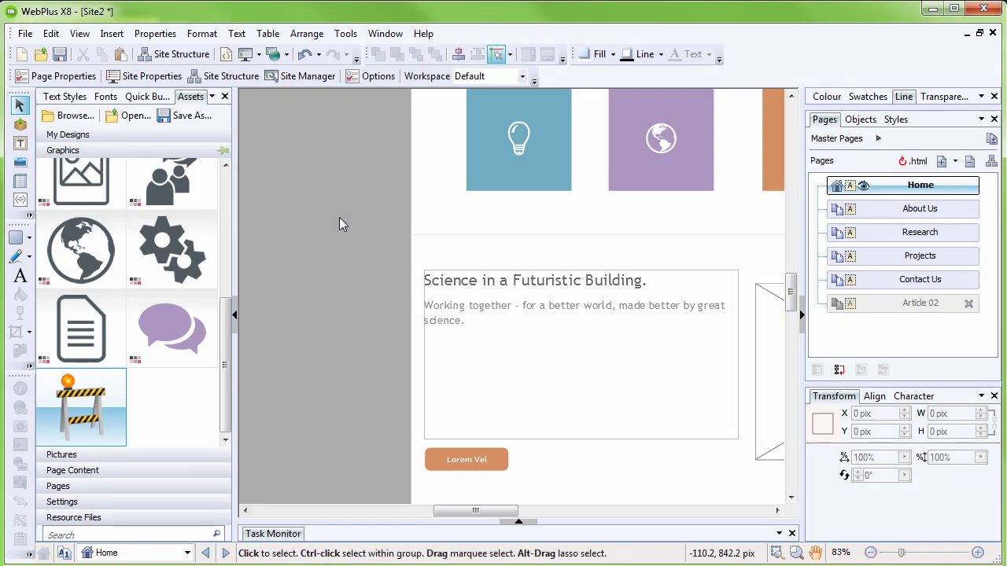
Save the site under the new file name 'Serif Research' with Save As
{"action": "left_click", "coordinate": [24, 38]}
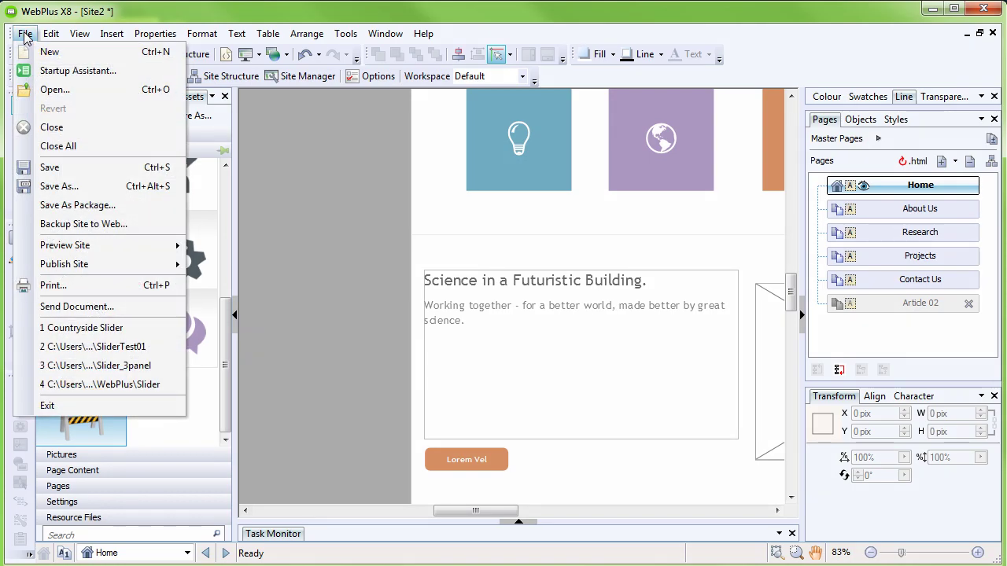
{"action": "left_click", "coordinate": [58, 189]}
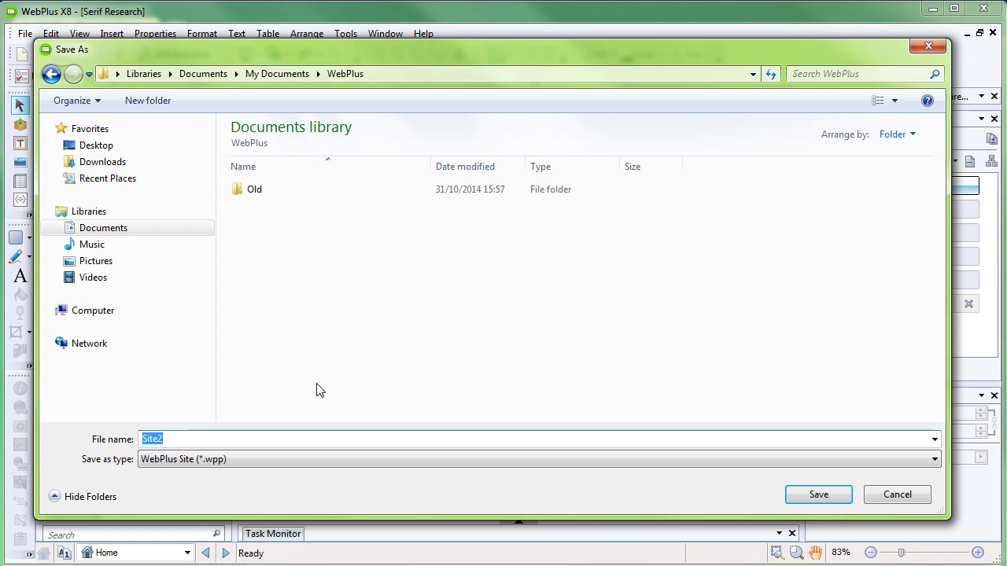
{"action": "type", "text": "Serif Research"}
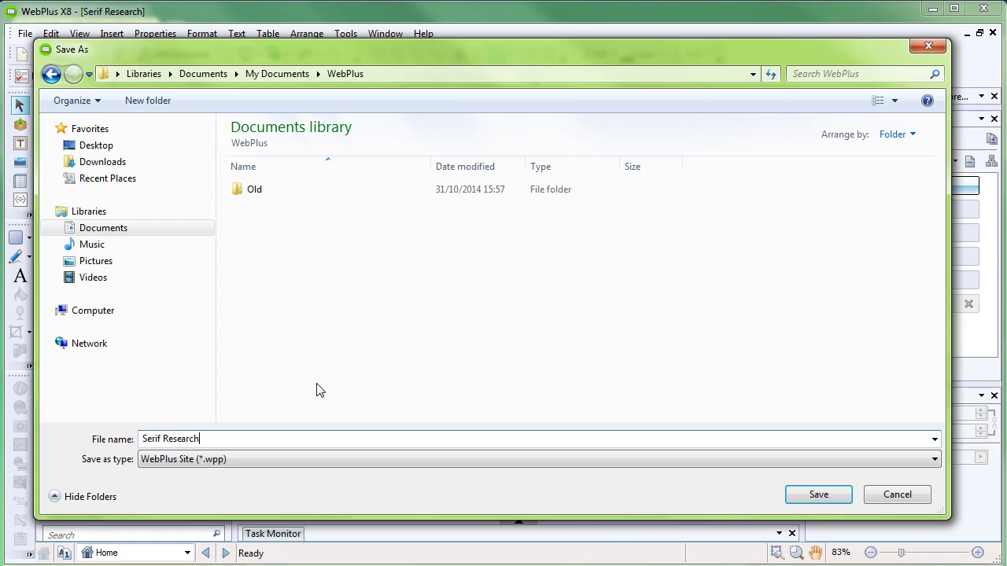
{"action": "key", "text": "ctrl+a"}
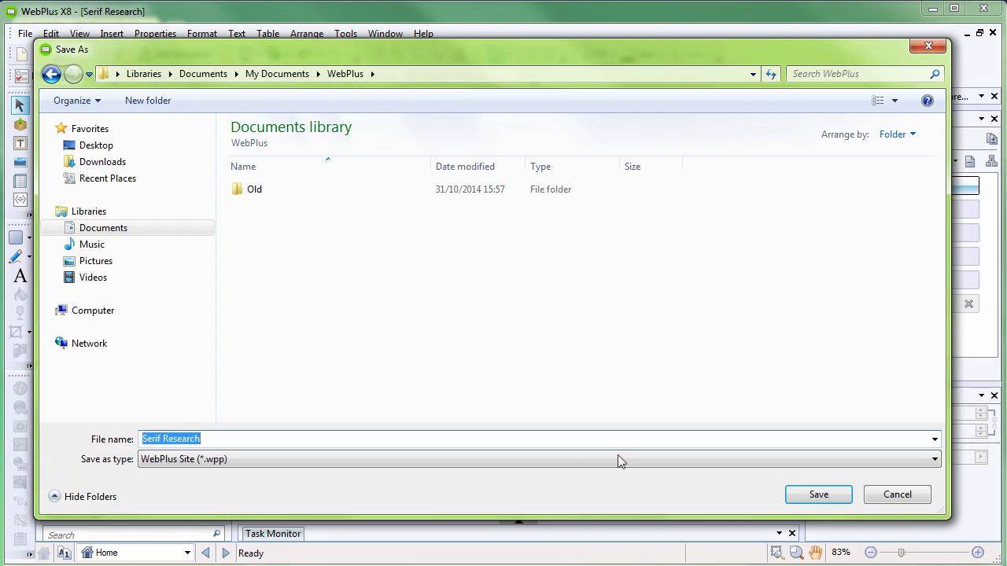
{"action": "left_click", "coordinate": [818, 495]}
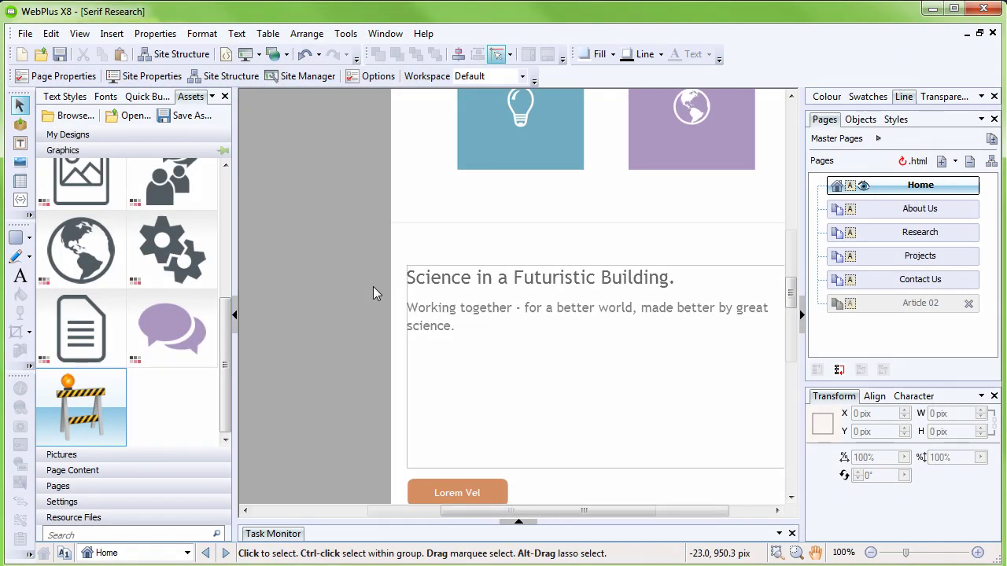
Import all four Quick Start sample photos into the Pictures assets
{"action": "scroll", "coordinate": [373, 286], "scroll_direction": "down", "scroll_amount": 3}
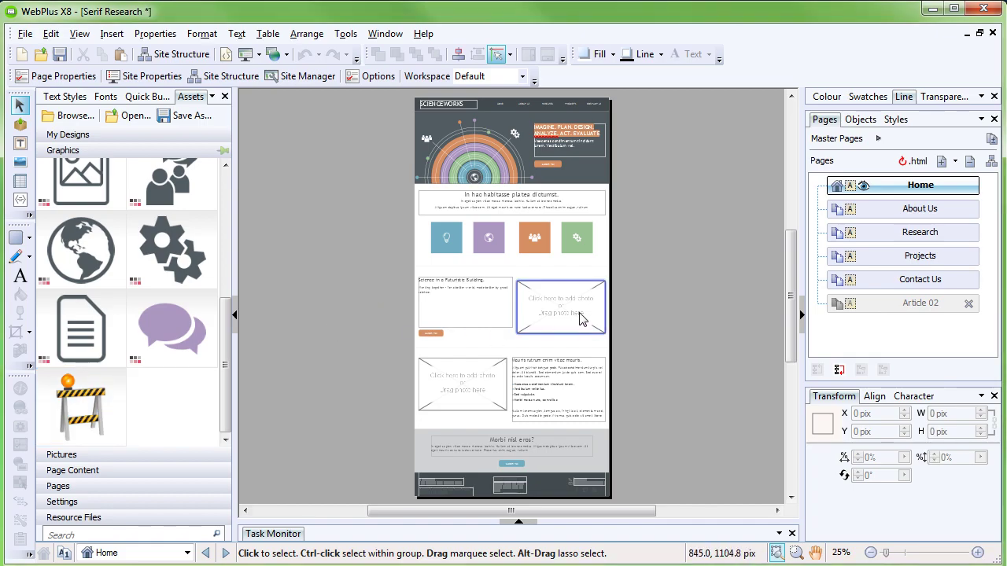
{"action": "scroll", "coordinate": [598, 349], "scroll_direction": "up", "scroll_amount": 1}
{"action": "scroll", "coordinate": [472, 354], "scroll_direction": "up", "scroll_amount": 2}
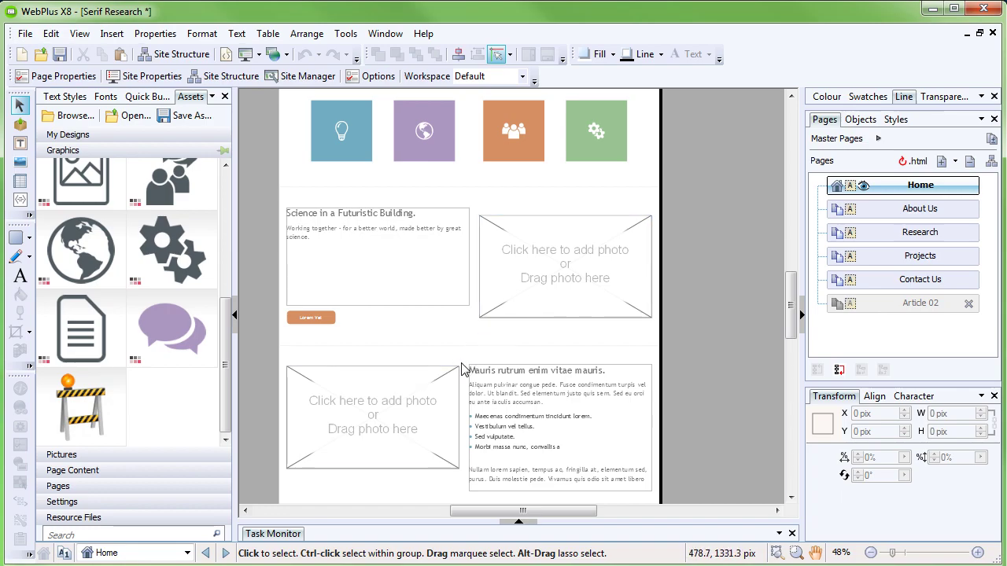
{"action": "left_click", "coordinate": [93, 455]}
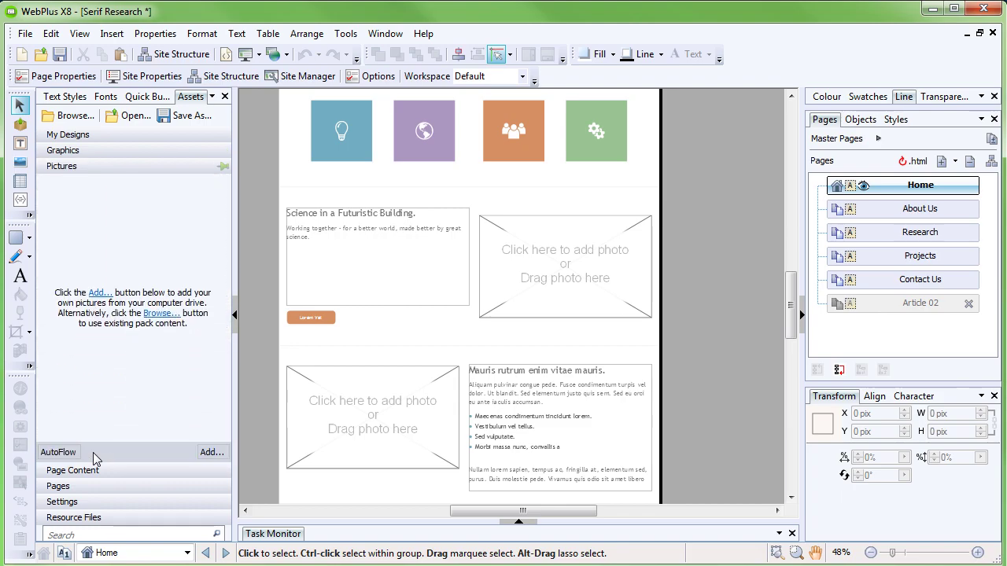
{"action": "left_click", "coordinate": [98, 292]}
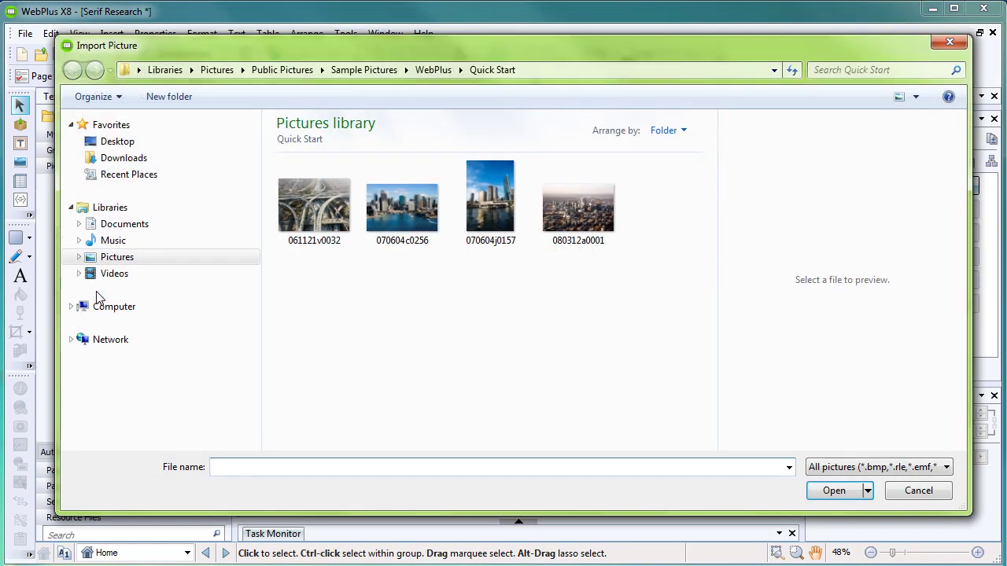
{"action": "left_click", "coordinate": [324, 204]}
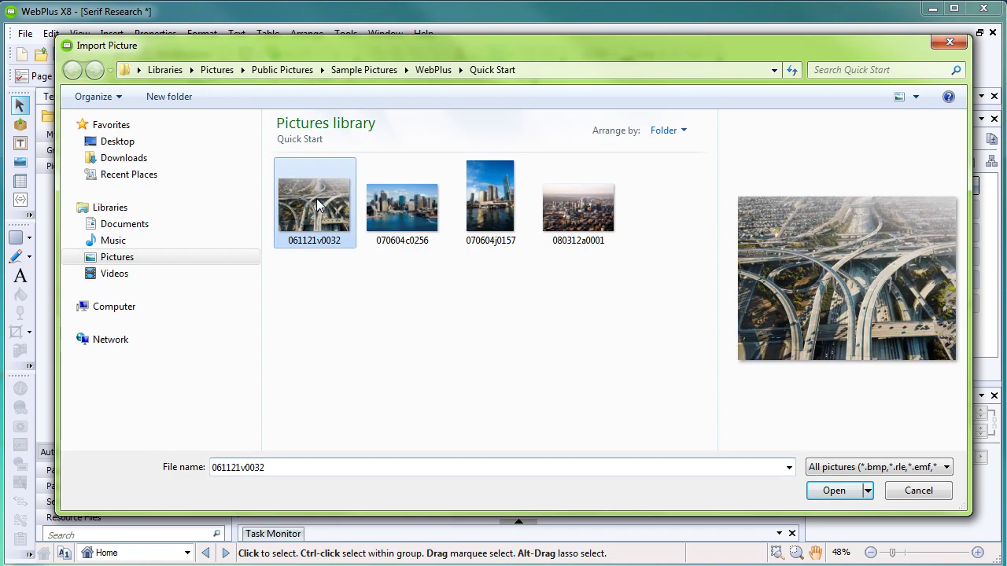
{"action": "left_click", "coordinate": [557, 220], "text": "shift"}
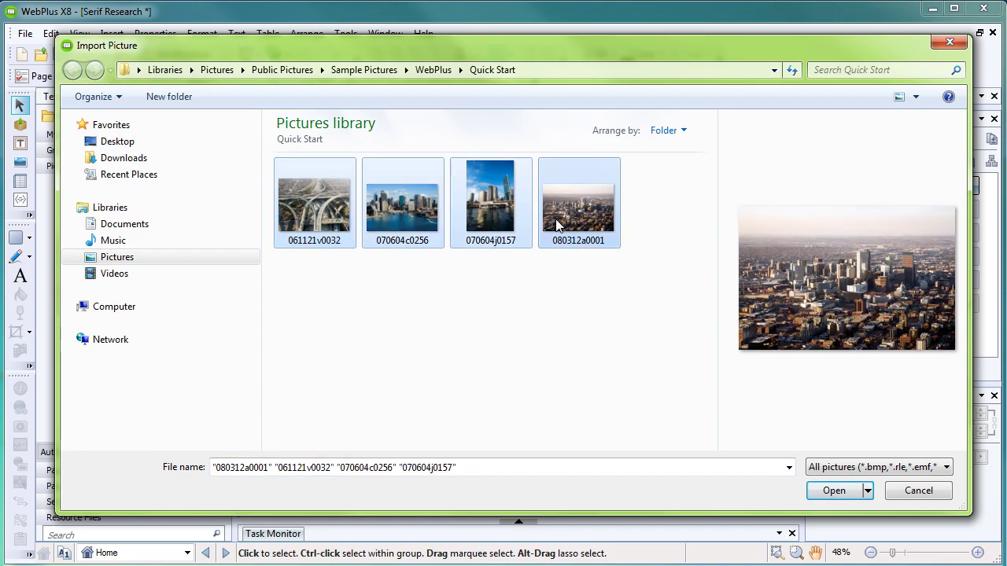
{"action": "left_click", "coordinate": [834, 491]}
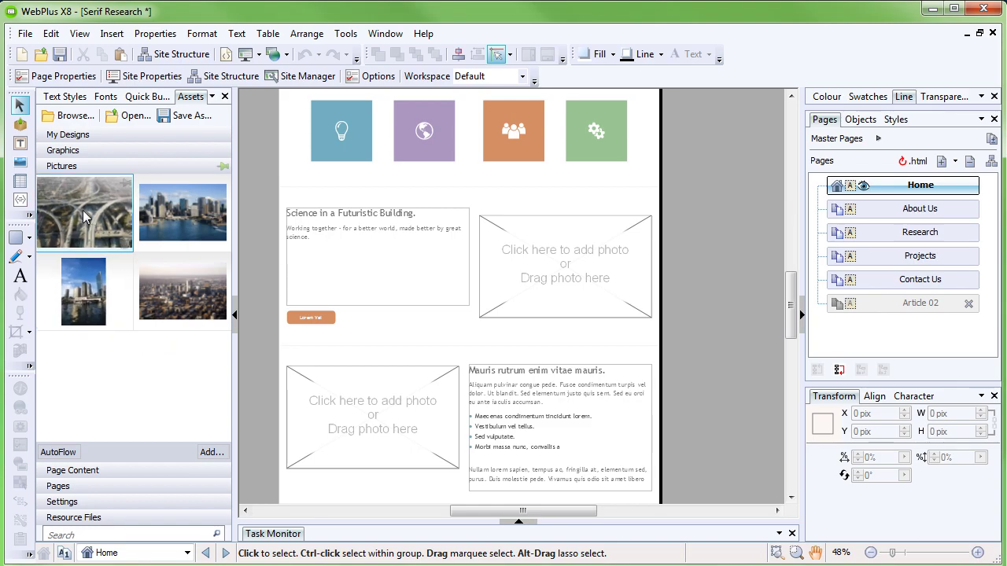
Place the 061121v0032 highway and 080312a0001 city photos in the placeholders, then preview in a browser
{"action": "left_click_drag", "start_coordinate": [87, 219], "coordinate": [575, 266]}
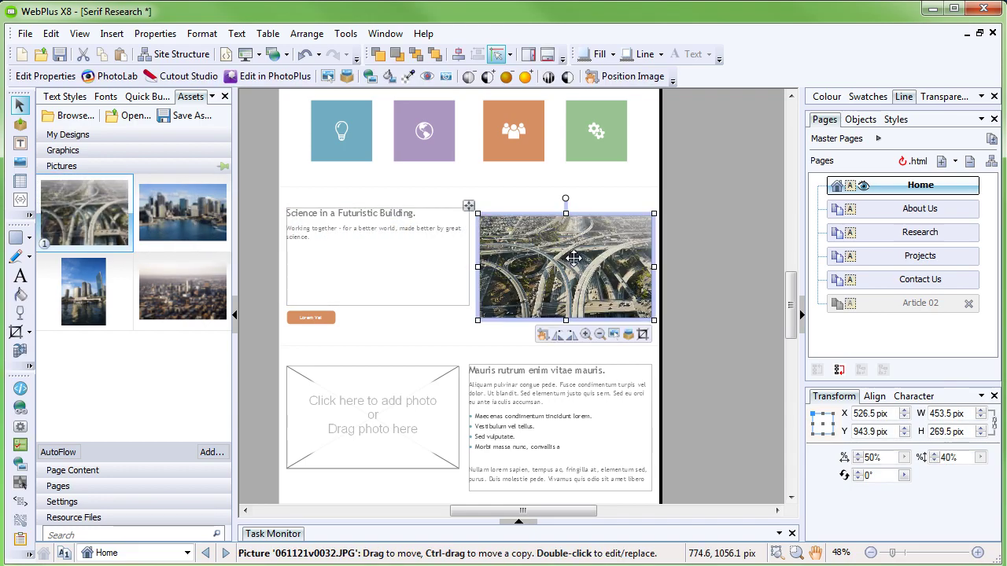
{"action": "left_click_drag", "start_coordinate": [197, 307], "coordinate": [377, 419]}
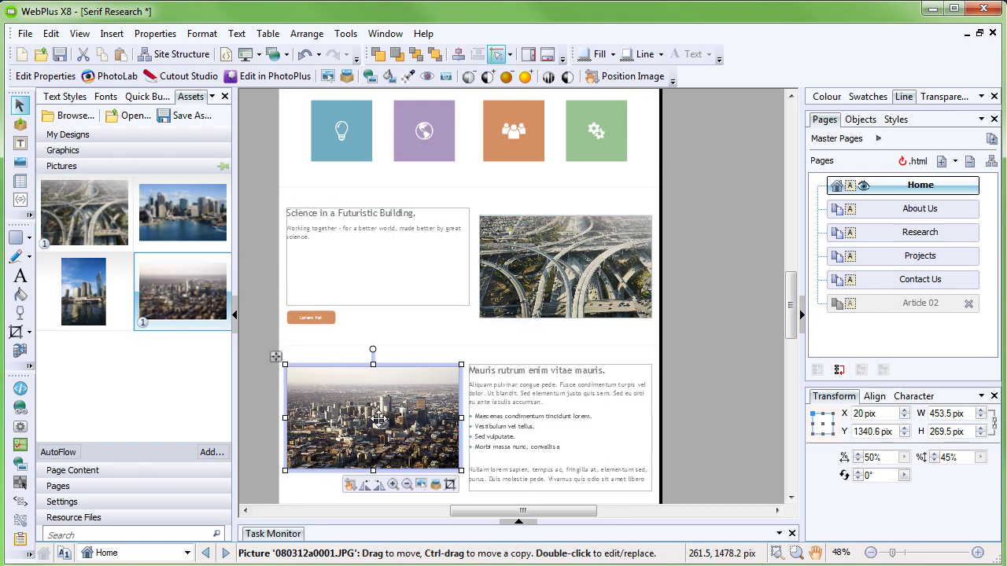
{"action": "left_click", "coordinate": [451, 338]}
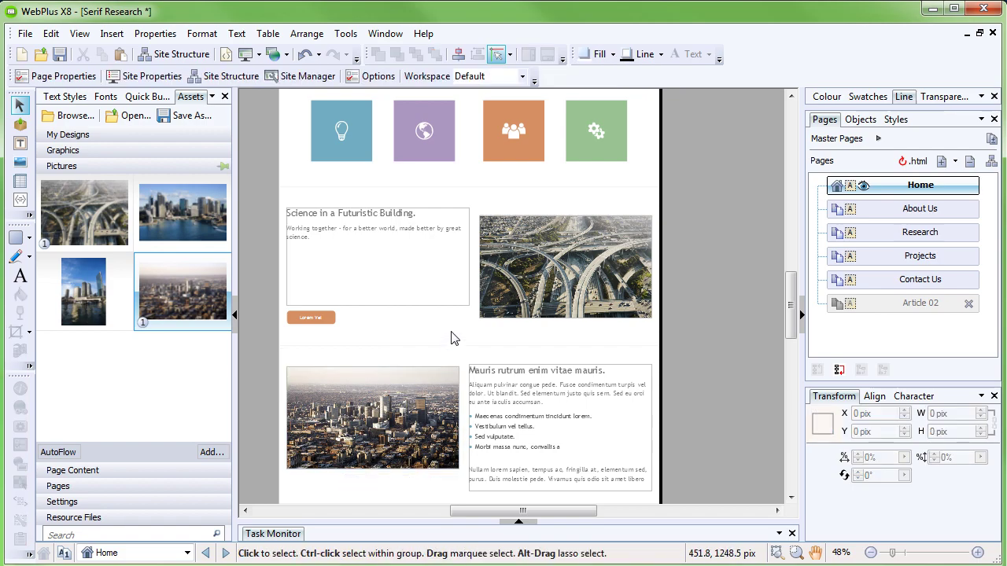
{"action": "left_click", "coordinate": [244, 53]}
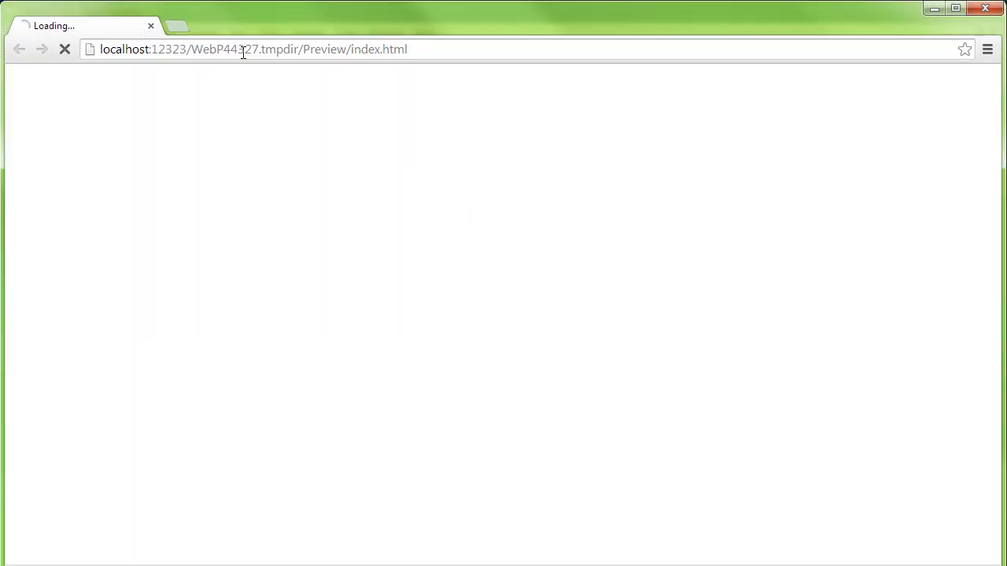
Scroll through the Home and About Us preview pages in Chrome, then close it to return to WebPlus
{"action": "left_click_drag", "start_coordinate": [995, 210], "coordinate": [1004, 462]}
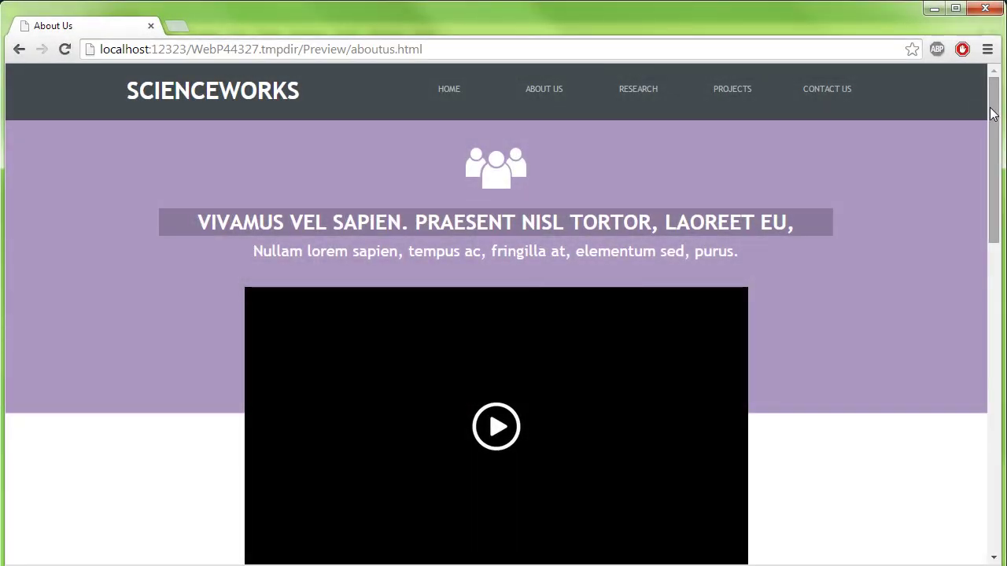
{"action": "left_click_drag", "start_coordinate": [991, 114], "coordinate": [993, 370]}
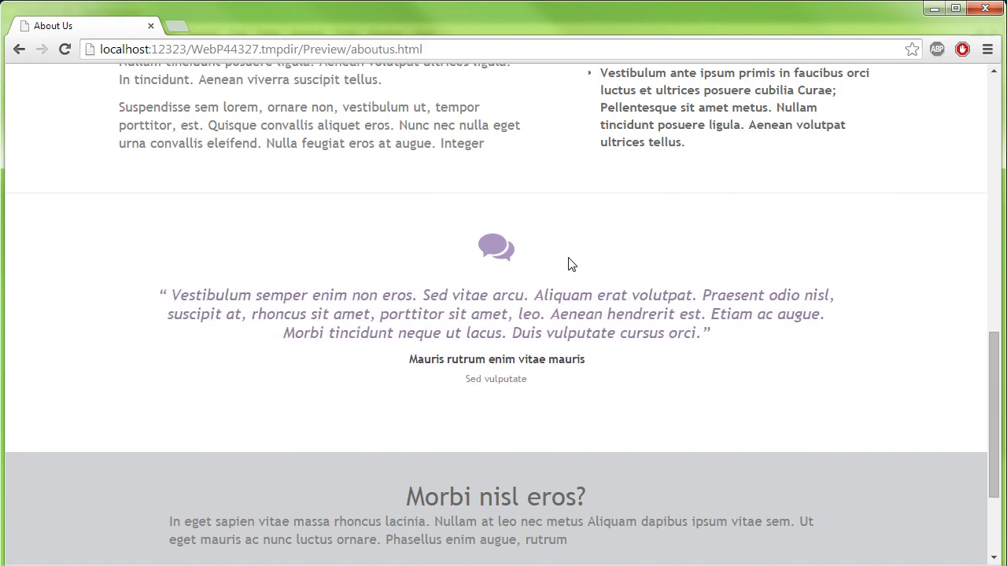
{"action": "key", "text": "alt+F4"}
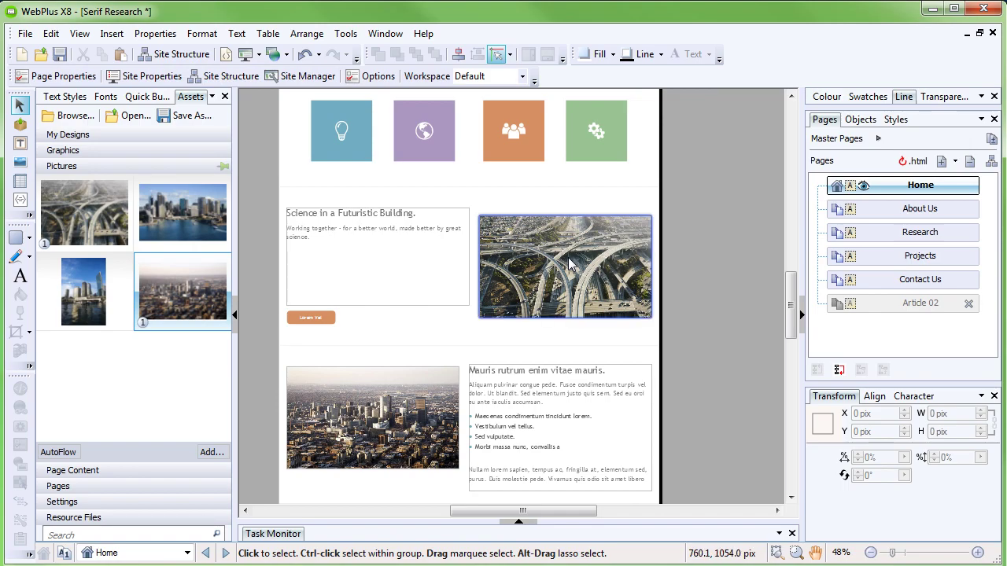
On About Us, change the first slider quote to 'A forward-thinking company on the bleeding edge of technological progress.'
{"action": "double_click", "coordinate": [919, 210]}
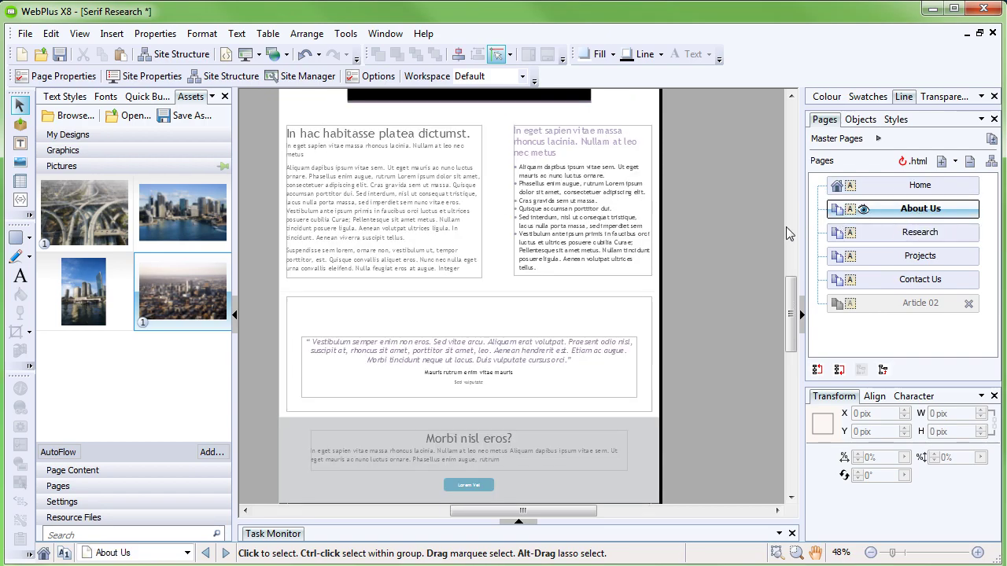
{"action": "scroll", "coordinate": [456, 260], "scroll_direction": "down", "scroll_amount": 3}
{"action": "scroll", "coordinate": [422, 290], "scroll_direction": "up", "scroll_amount": 2, "text": "ctrl"}
{"action": "left_click_drag", "start_coordinate": [555, 520], "coordinate": [544, 520]}
{"action": "left_click", "coordinate": [528, 247]}
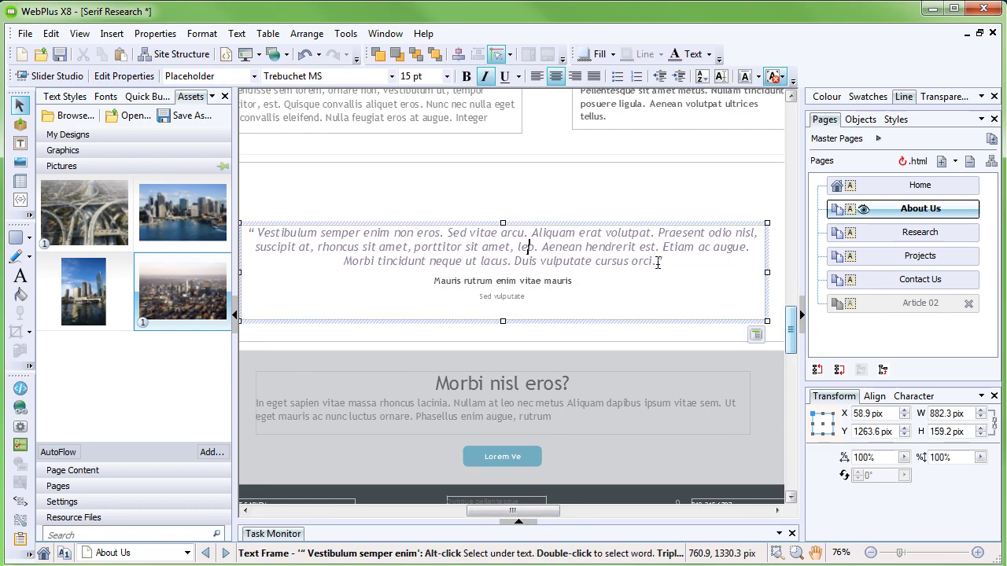
{"action": "left_click_drag", "start_coordinate": [658, 262], "coordinate": [257, 233]}
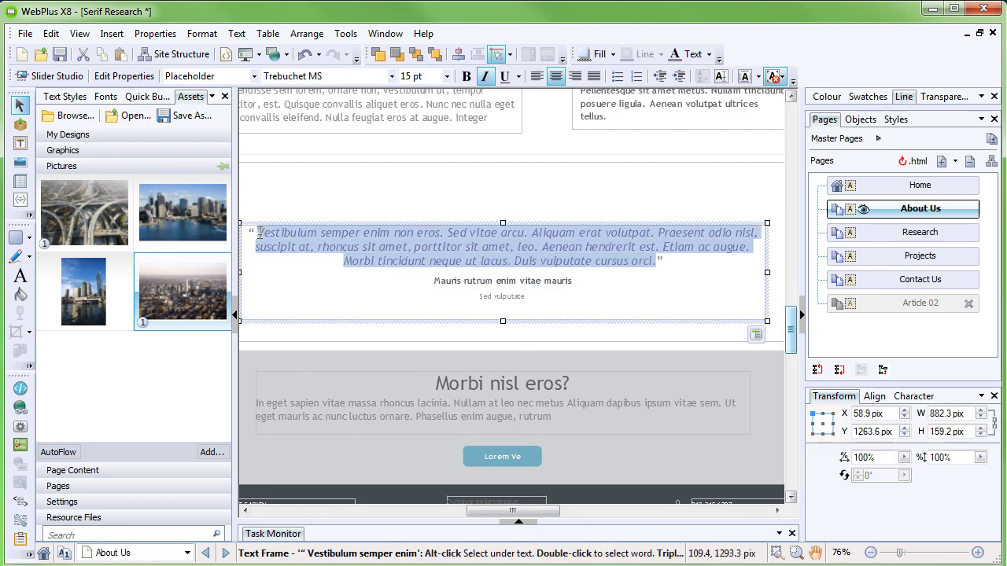
{"action": "type", "text": "A forward-thinking company on the bleeding ed"}
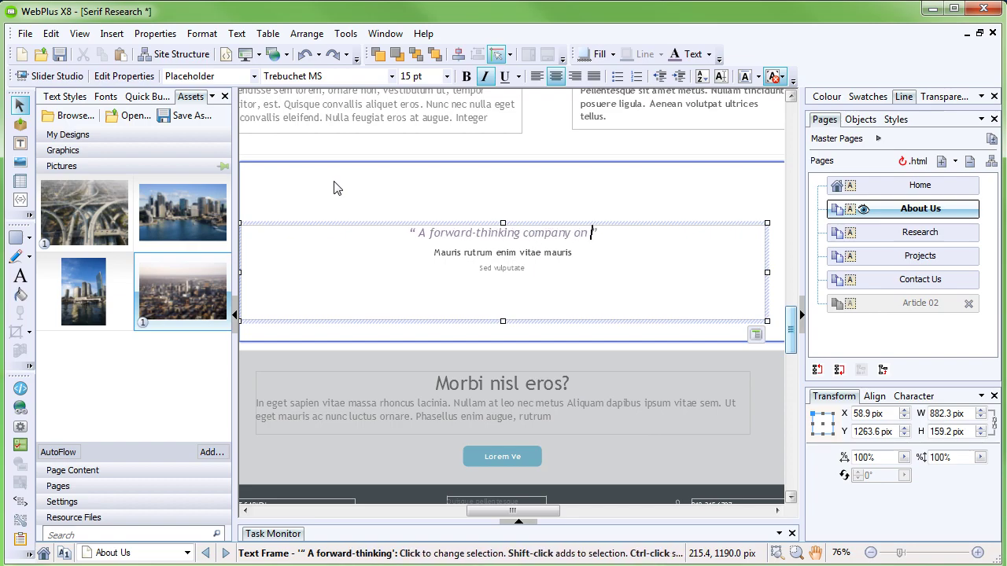
{"action": "type", "text": "ge of technological progress."}
{"action": "left_click", "coordinate": [334, 187]}
{"action": "scroll", "coordinate": [333, 187], "scroll_direction": "down", "scroll_amount": 1}
{"action": "left_click", "coordinate": [534, 248]}
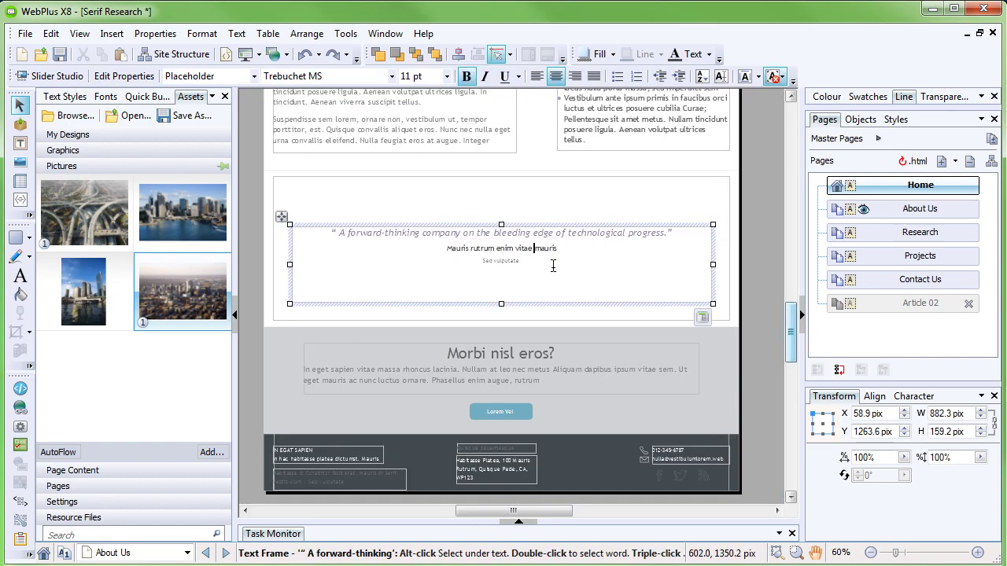
{"action": "left_click", "coordinate": [689, 234]}
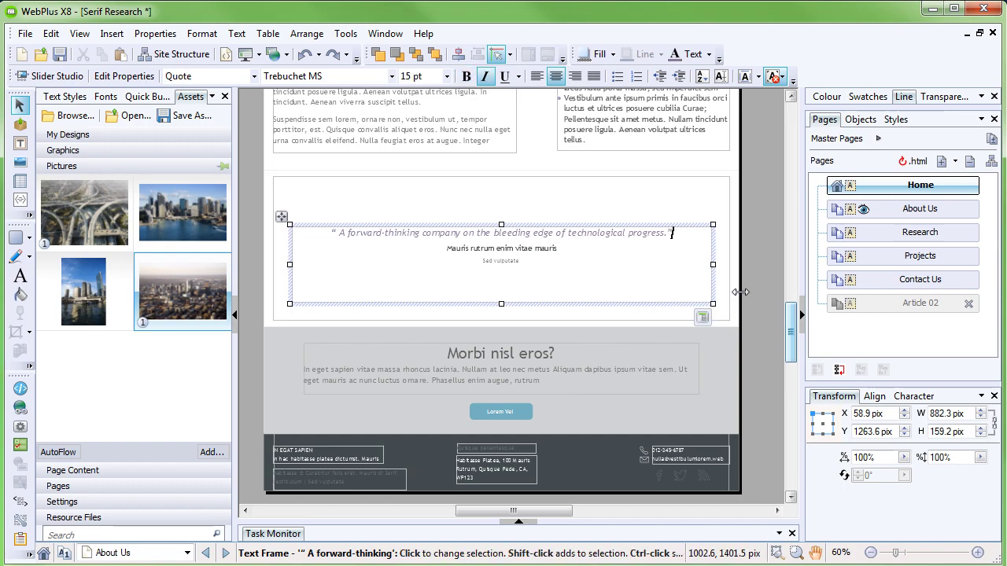
Cycle through the testimonial slider's three panels and foreground, then open it in Slider Studio
{"action": "left_click", "coordinate": [703, 319]}
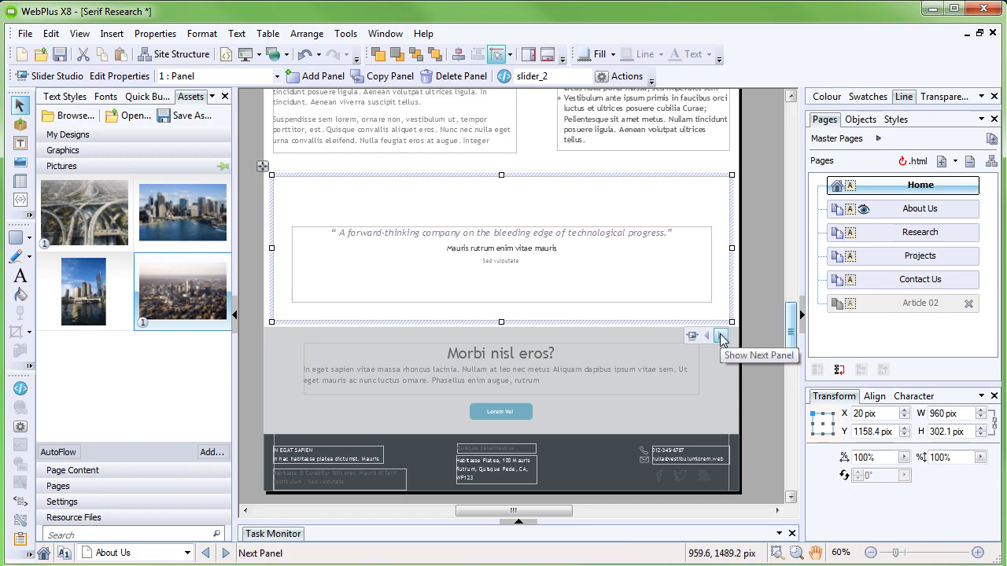
{"action": "left_click", "coordinate": [722, 337]}
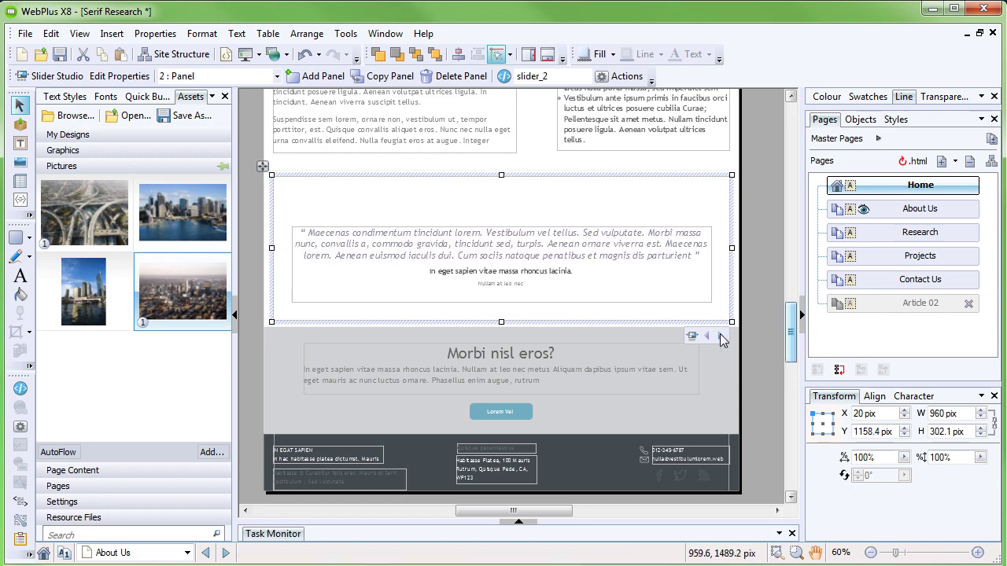
{"action": "left_click", "coordinate": [722, 337]}
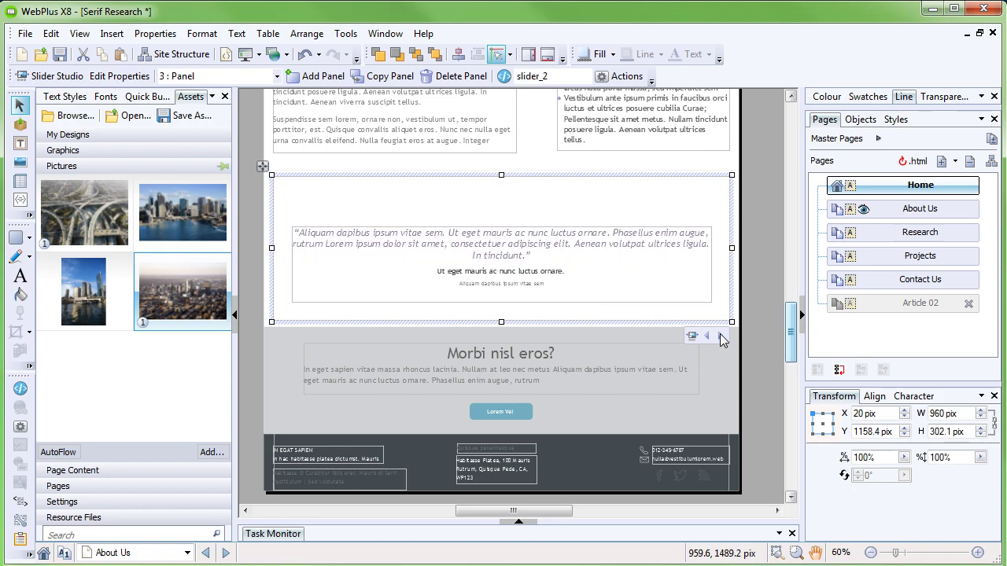
{"action": "left_click", "coordinate": [722, 336]}
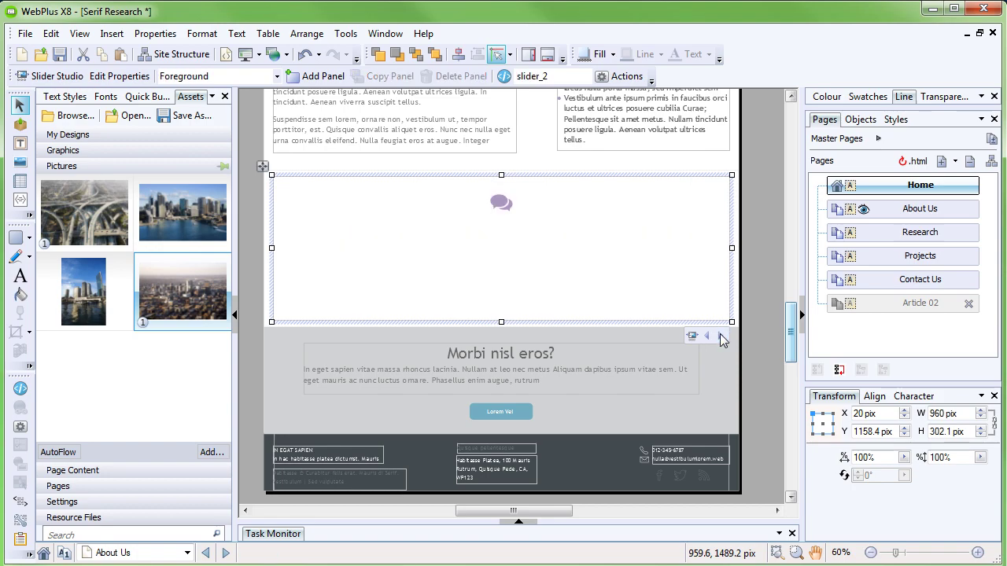
{"action": "left_click", "coordinate": [721, 337]}
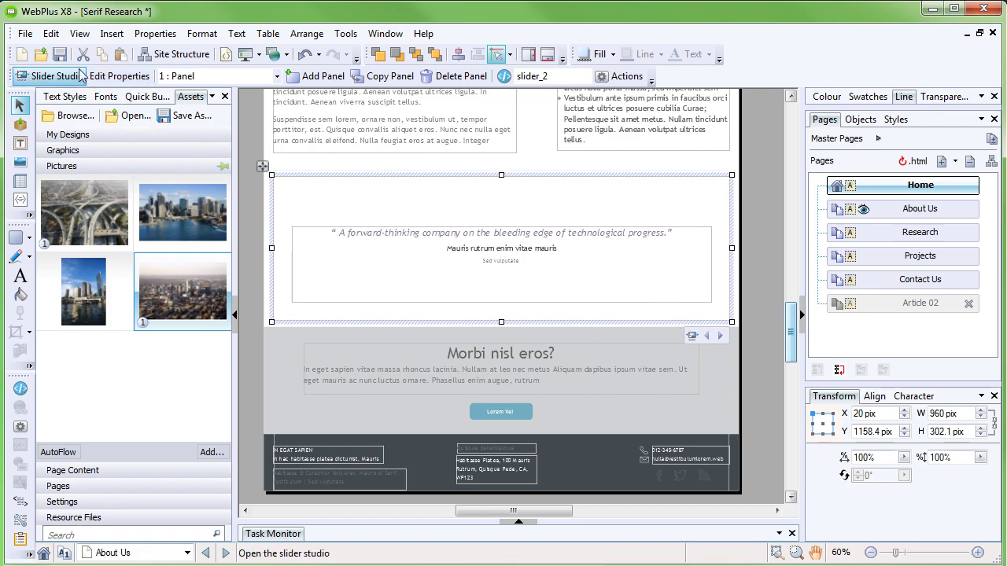
{"action": "left_click", "coordinate": [55, 75]}
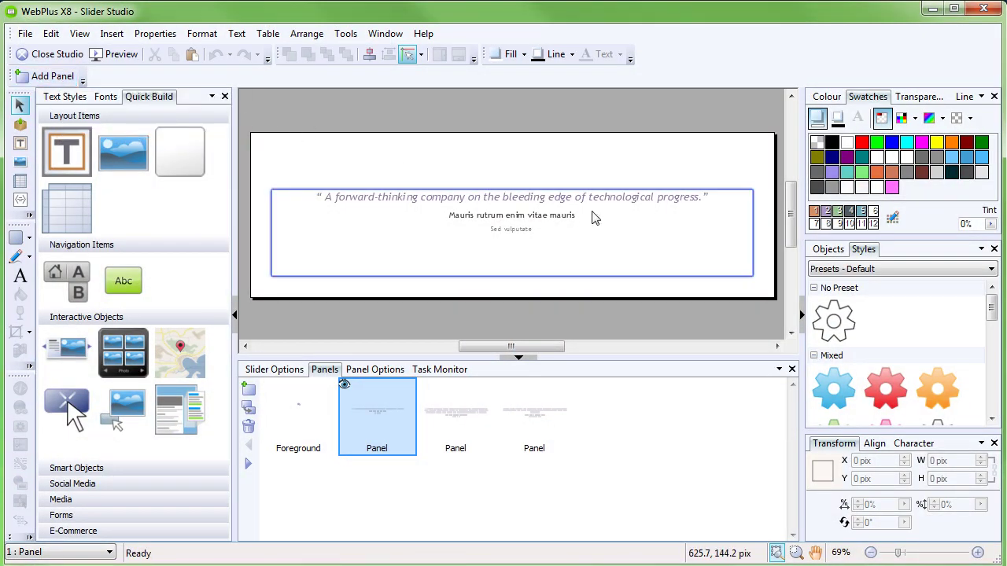
Rewrite the second panel quote as 'Never before has a company come so close to technical perfection…' and close Slider Studio
{"action": "left_click", "coordinate": [276, 373]}
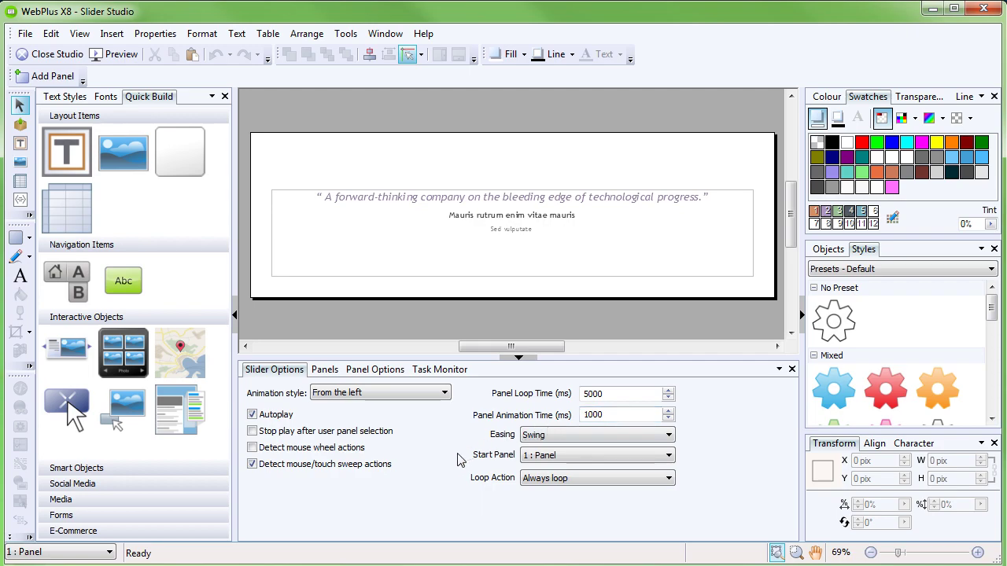
{"action": "left_click", "coordinate": [322, 373]}
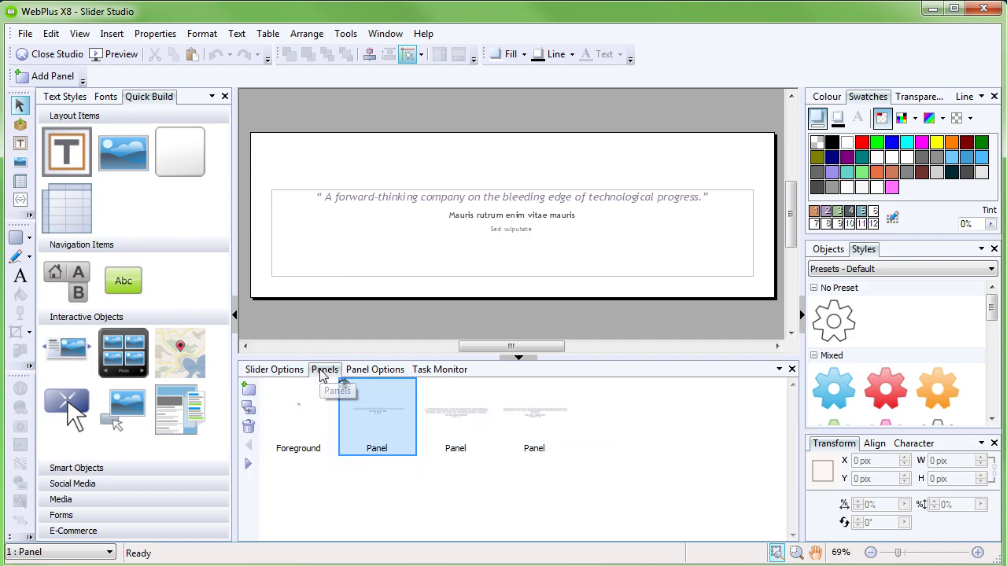
{"action": "left_click", "coordinate": [468, 426]}
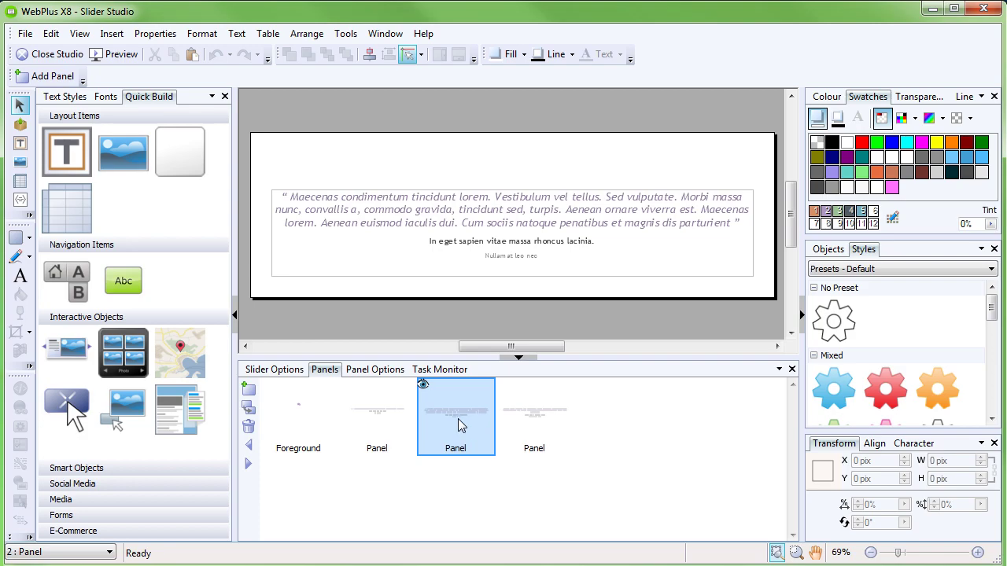
{"action": "left_click", "coordinate": [622, 228]}
{"action": "left_click_drag", "start_coordinate": [732, 224], "coordinate": [291, 198]}
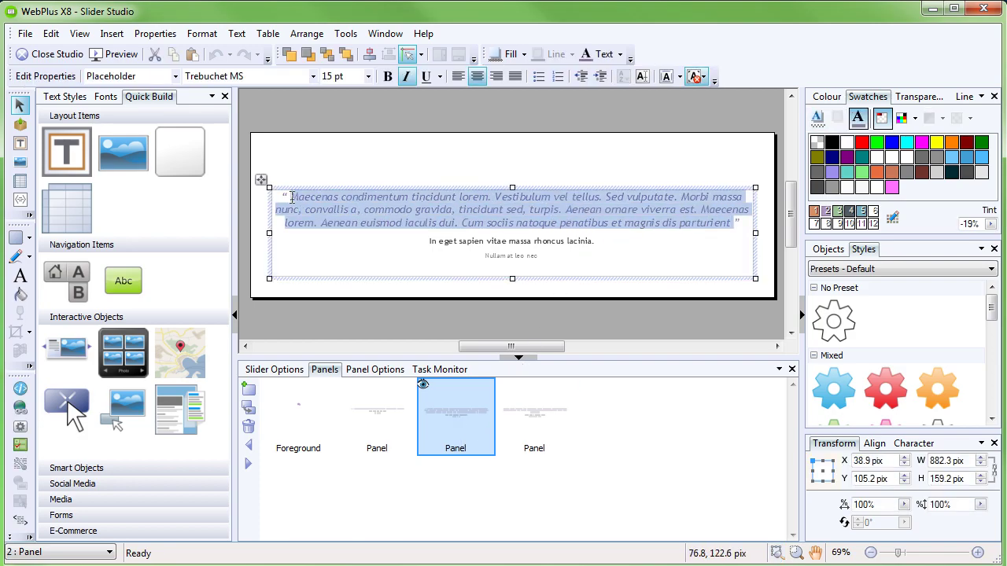
{"action": "key", "text": "BackSpace"}
{"action": "type", "text": "Never before has a company come so close"}
{"action": "type", "text": " to technical perfection, whilst retaining a unique and individua"}
{"action": "type", "text": "l approach to work."}
{"action": "left_click", "coordinate": [427, 171]}
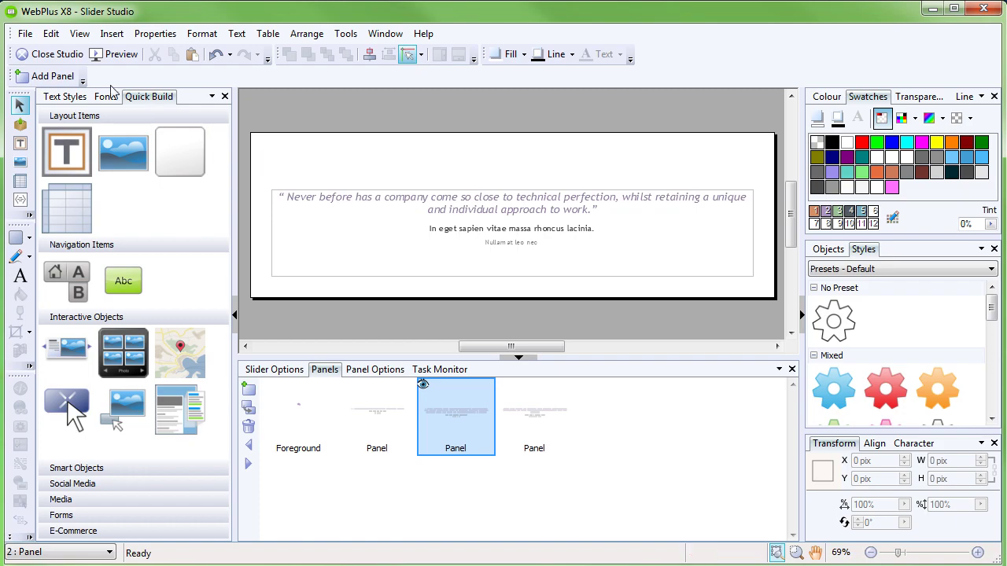
{"action": "left_click", "coordinate": [49, 56]}
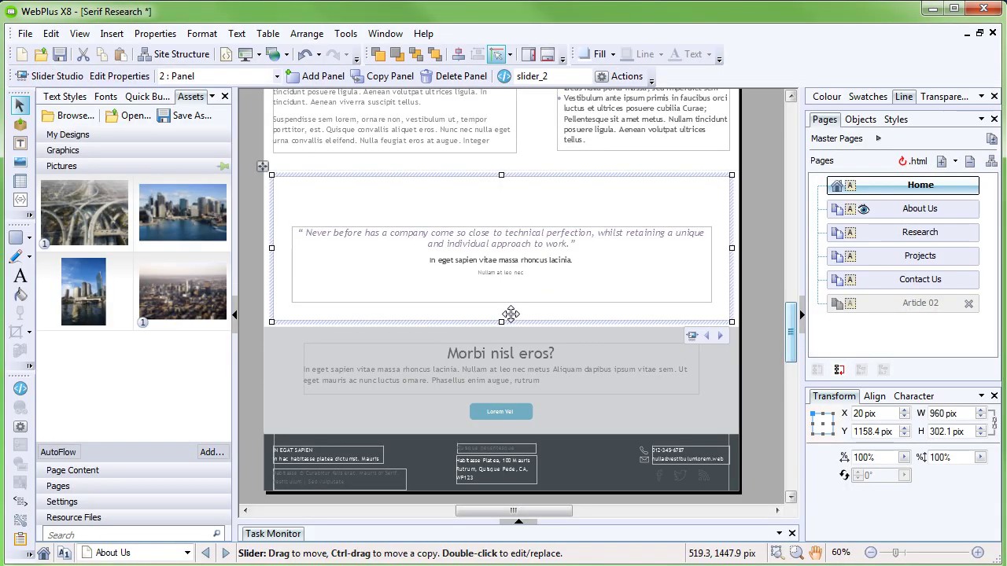
{"action": "left_click", "coordinate": [751, 305]}
{"action": "left_click", "coordinate": [247, 54]}
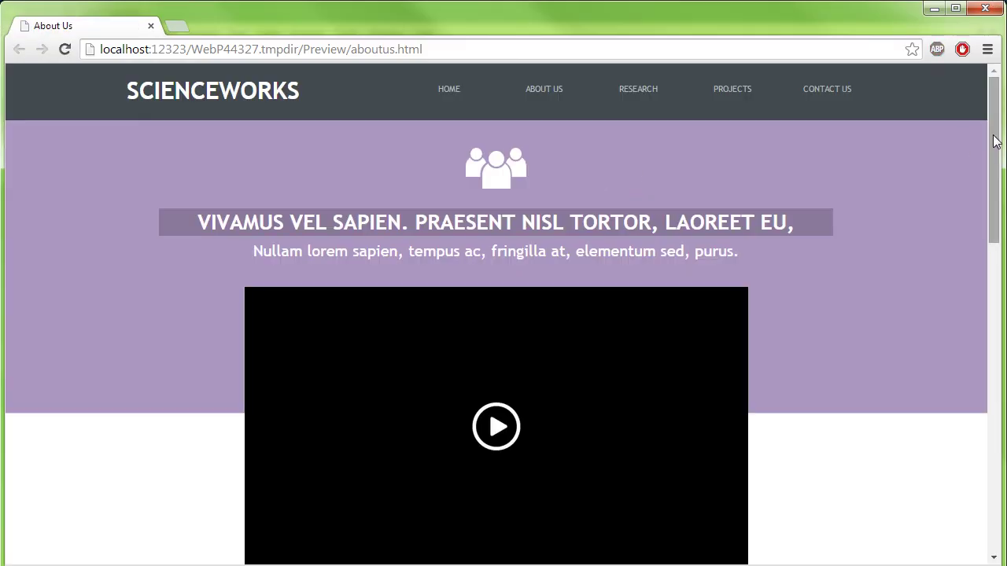
{"action": "scroll", "coordinate": [647, 199], "scroll_direction": "down", "scroll_amount": 10}
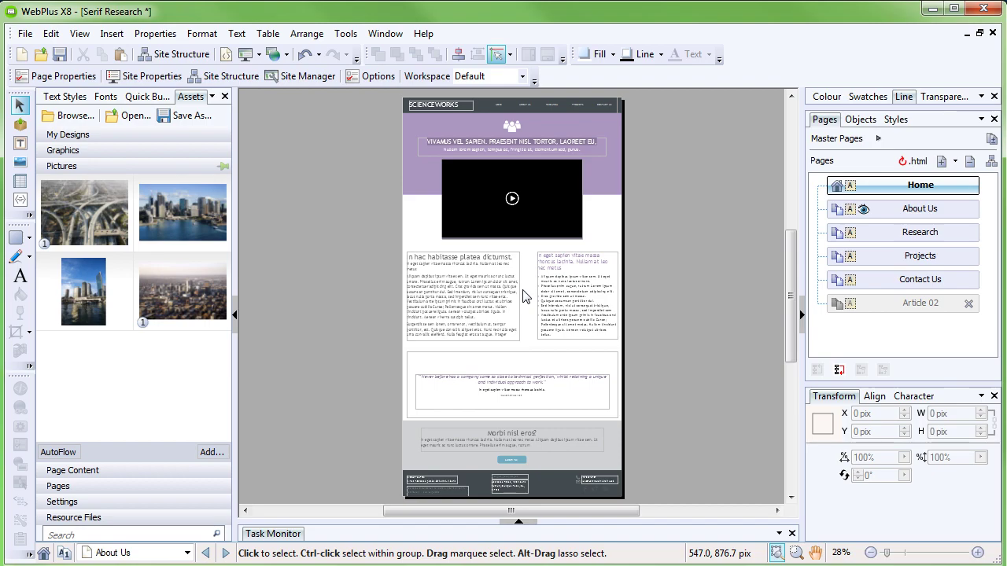
Switch to the Contact Us page and open Edit Google Map for its Manchester map
{"action": "double_click", "coordinate": [952, 282]}
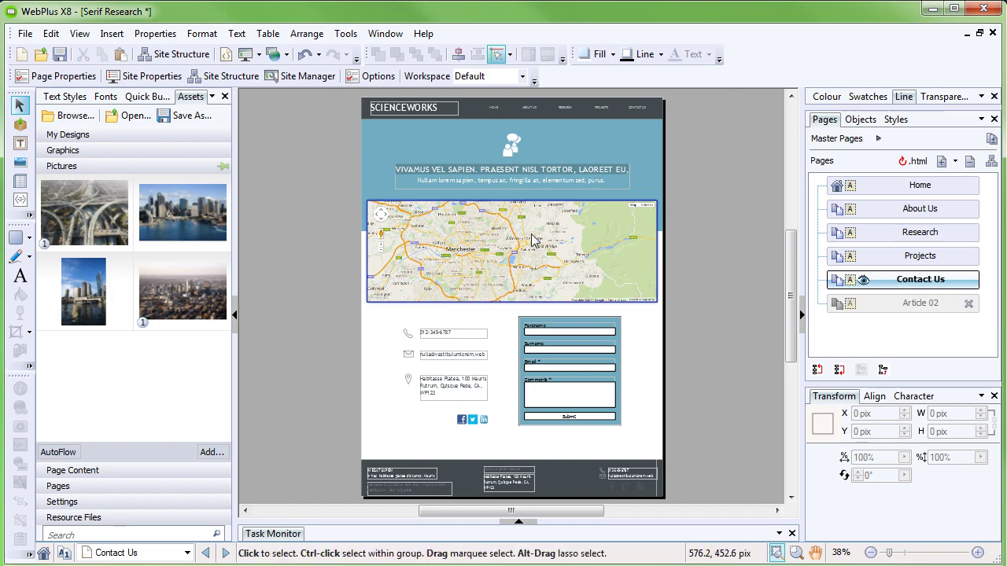
{"action": "scroll", "coordinate": [507, 250], "scroll_direction": "up", "scroll_amount": 3}
{"action": "scroll", "coordinate": [506, 250], "scroll_direction": "up", "scroll_amount": 1}
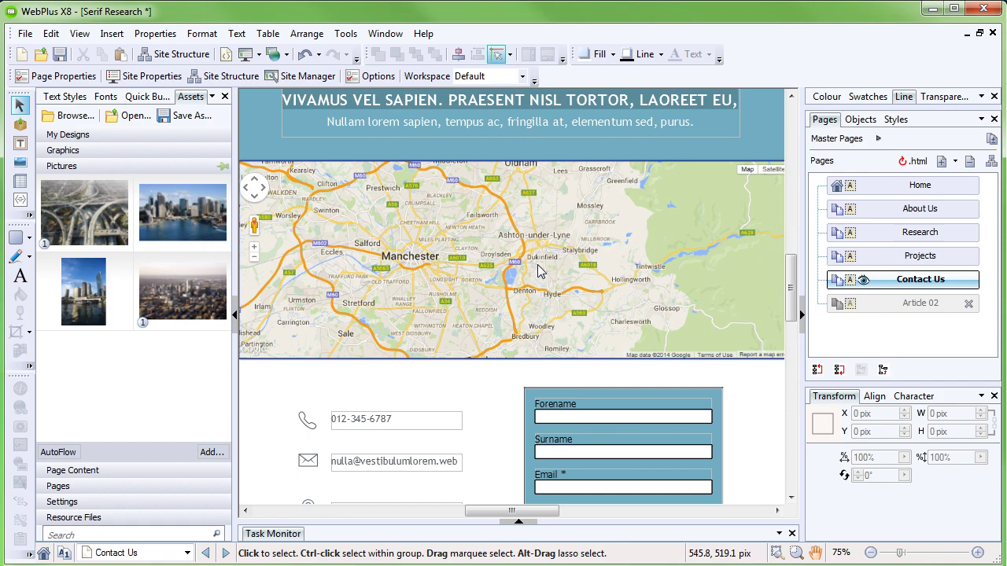
{"action": "left_click", "coordinate": [538, 267]}
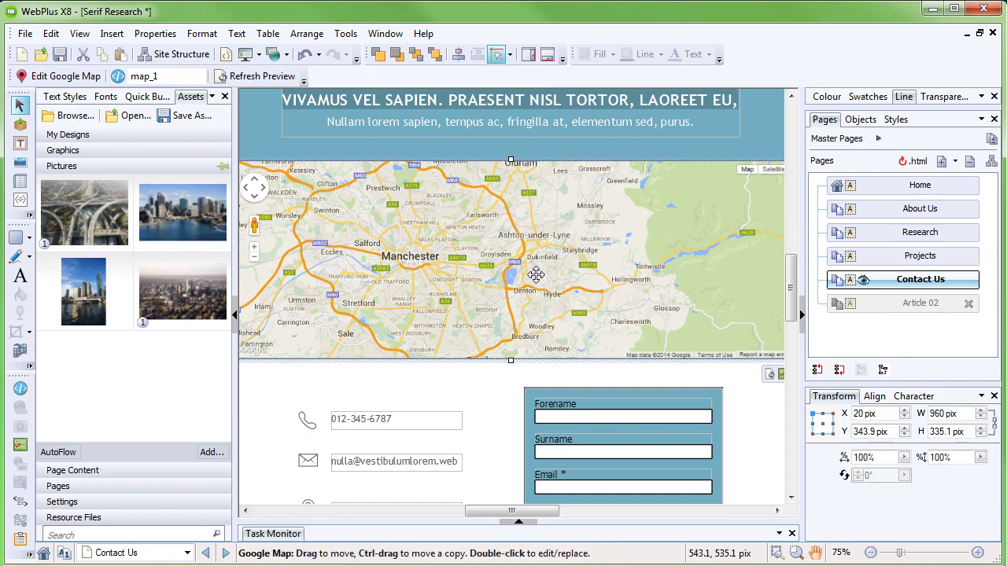
{"action": "double_click", "coordinate": [527, 259]}
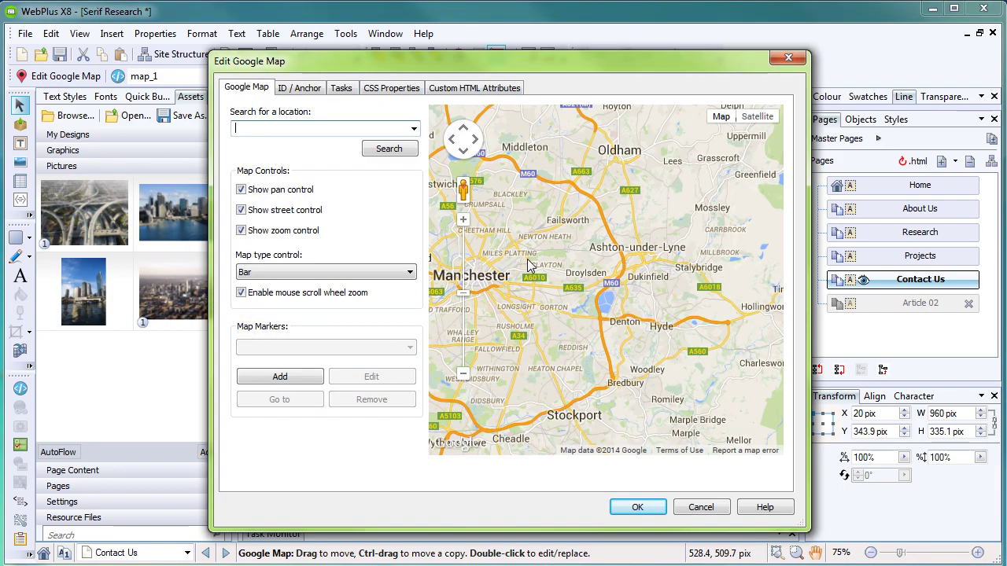
Centre the map on postcode NG11 7EP at Serif (Europe) and start adding a map marker
{"action": "left_click", "coordinate": [300, 131]}
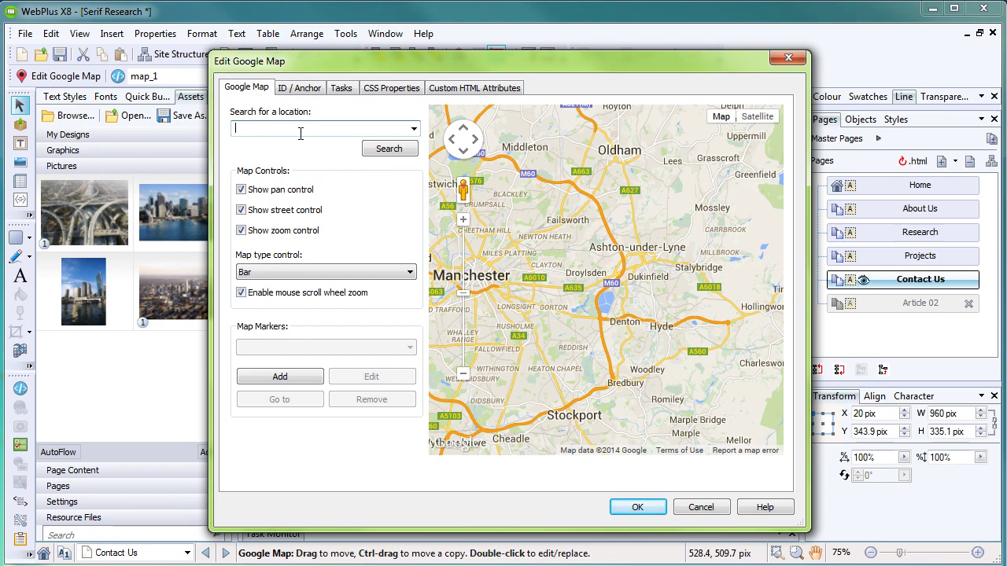
{"action": "type", "text": "NG11 7EP"}
{"action": "left_click", "coordinate": [385, 150]}
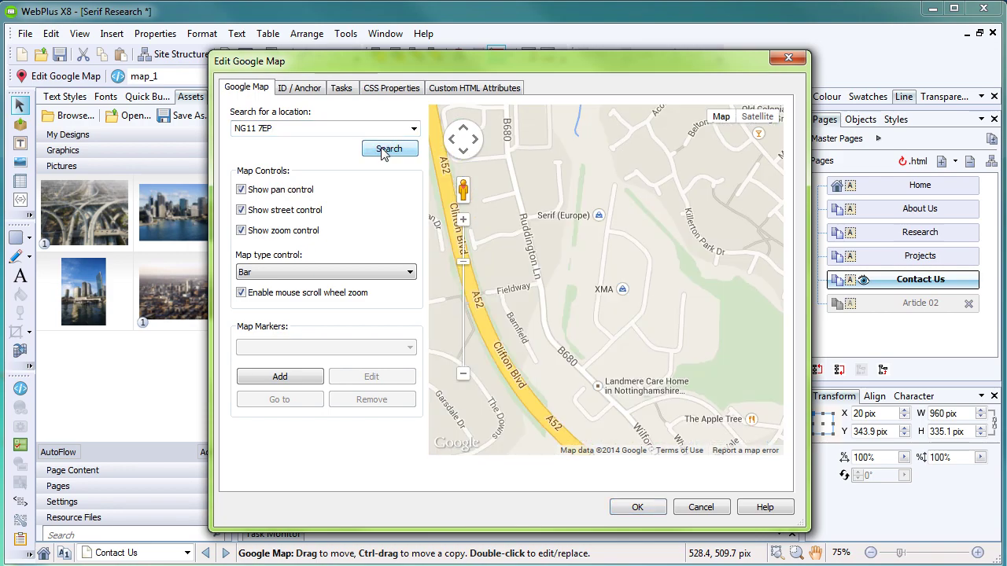
{"action": "left_click_drag", "start_coordinate": [660, 325], "coordinate": [654, 359]}
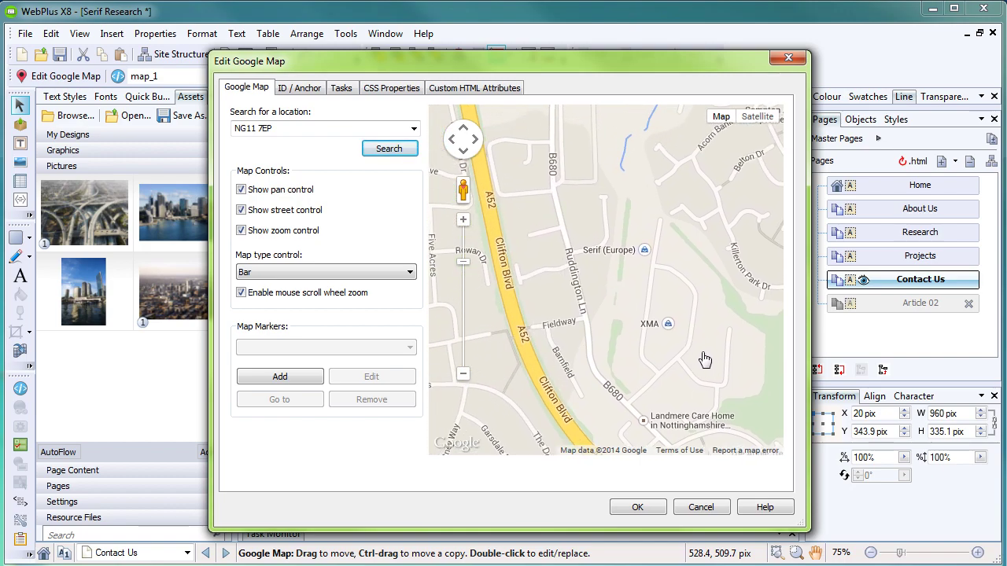
{"action": "left_click", "coordinate": [464, 130]}
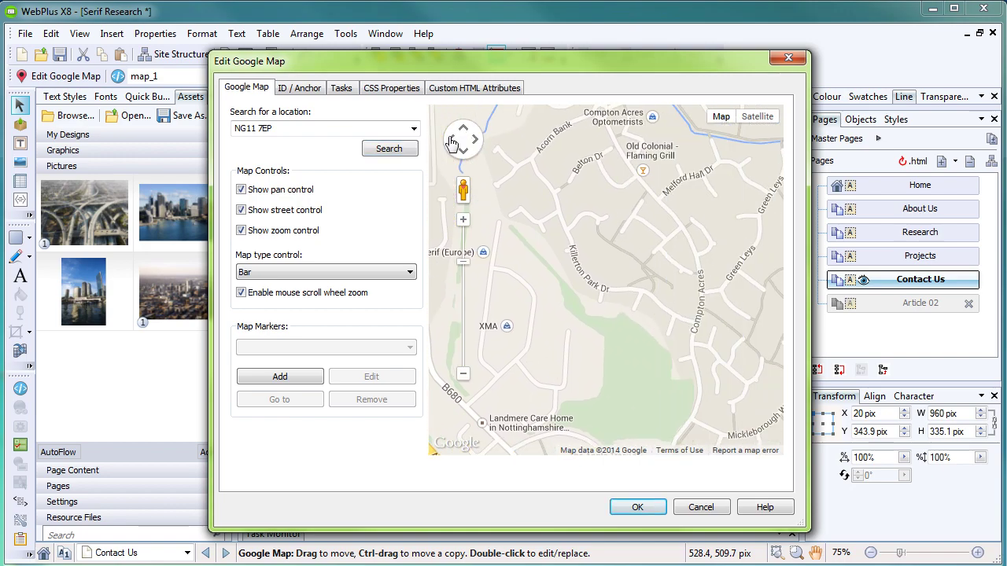
{"action": "left_click", "coordinate": [452, 142]}
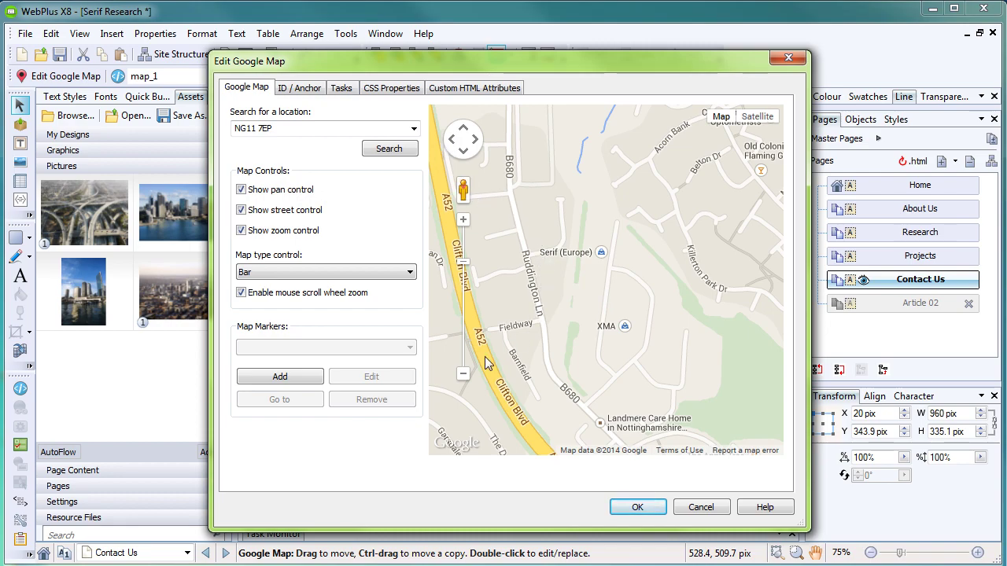
{"action": "left_click", "coordinate": [298, 385]}
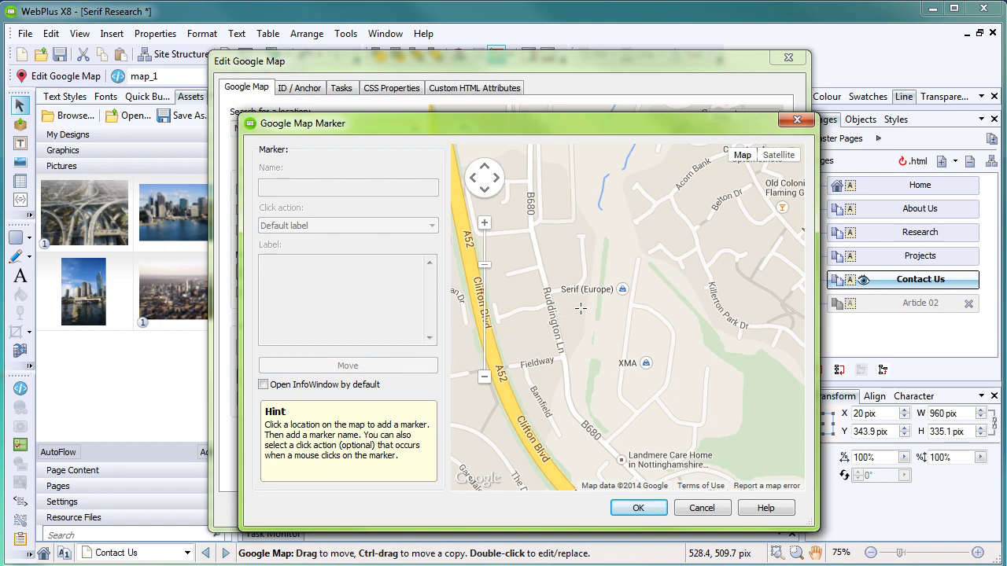
Pin a 'Research Facility' marker on Serif (Europe) and apply it to the Contact Us map
{"action": "left_click", "coordinate": [608, 259]}
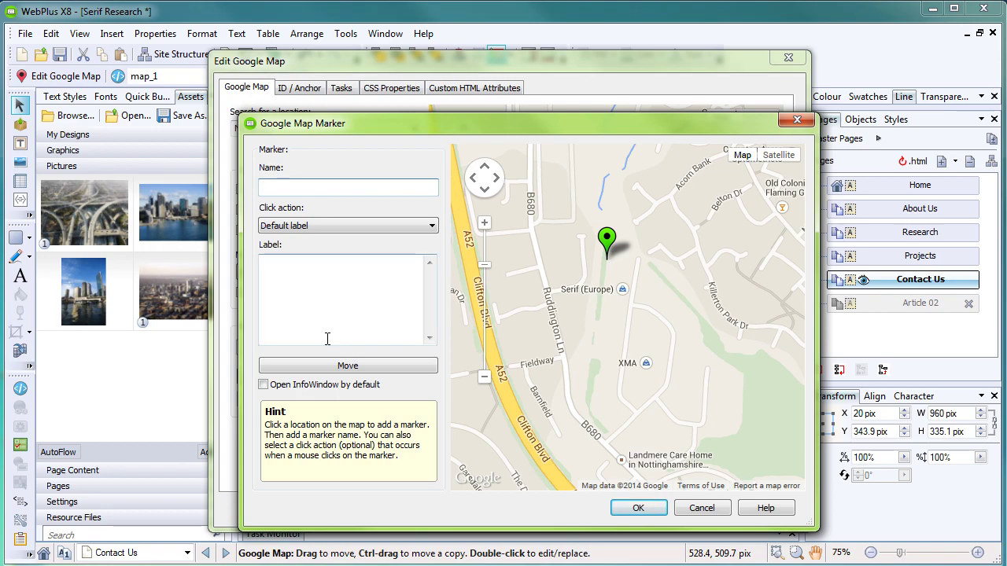
{"action": "left_click", "coordinate": [339, 366]}
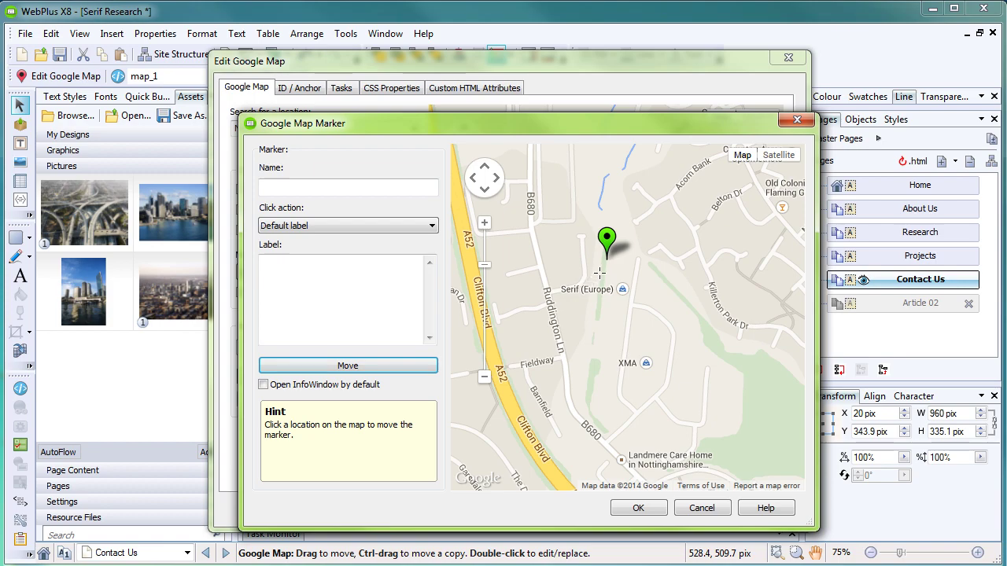
{"action": "left_click", "coordinate": [622, 289]}
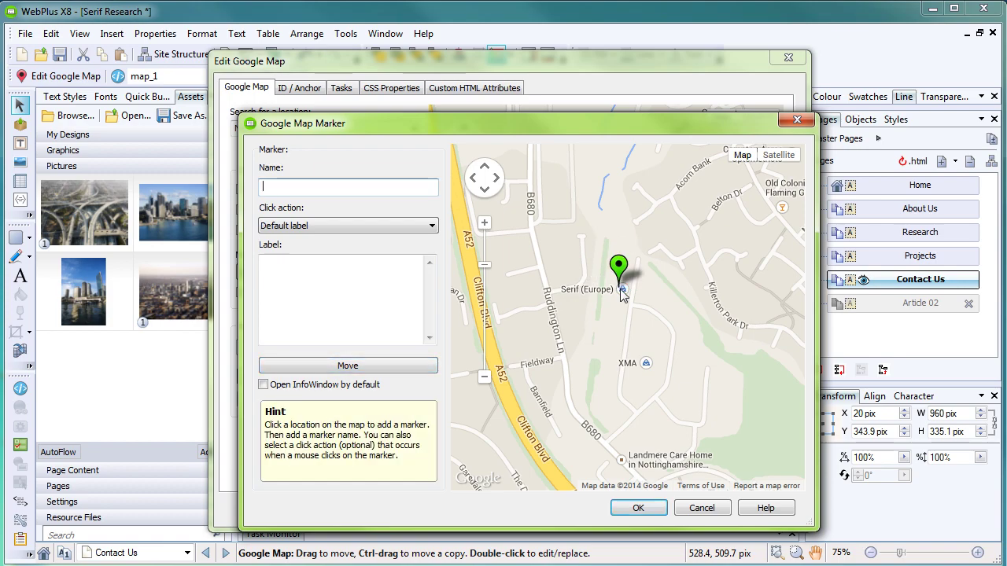
{"action": "type", "text": "Research Facility"}
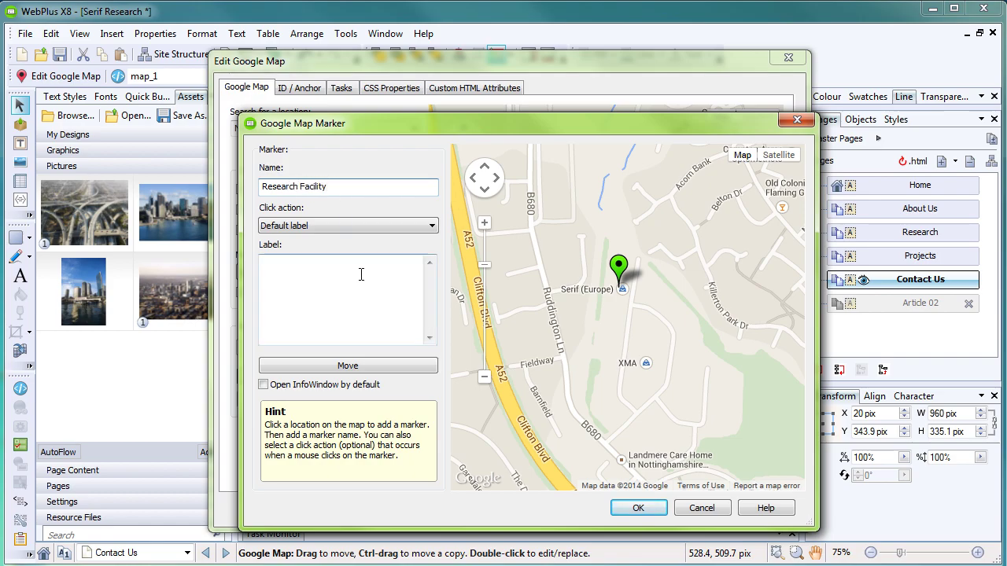
{"action": "left_click", "coordinate": [643, 512]}
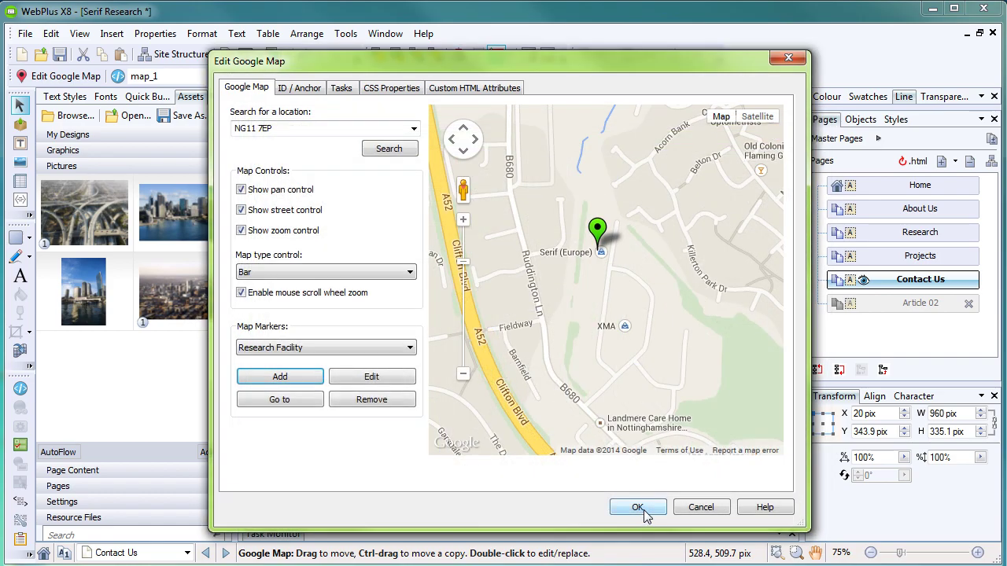
{"action": "left_click", "coordinate": [637, 507]}
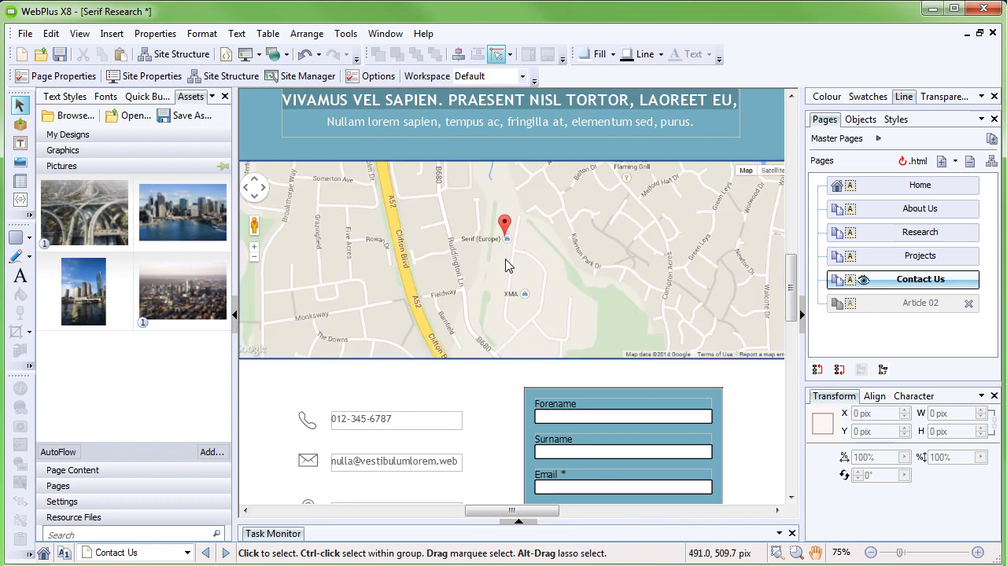
{"action": "key", "text": "ctrl+shift+f"}
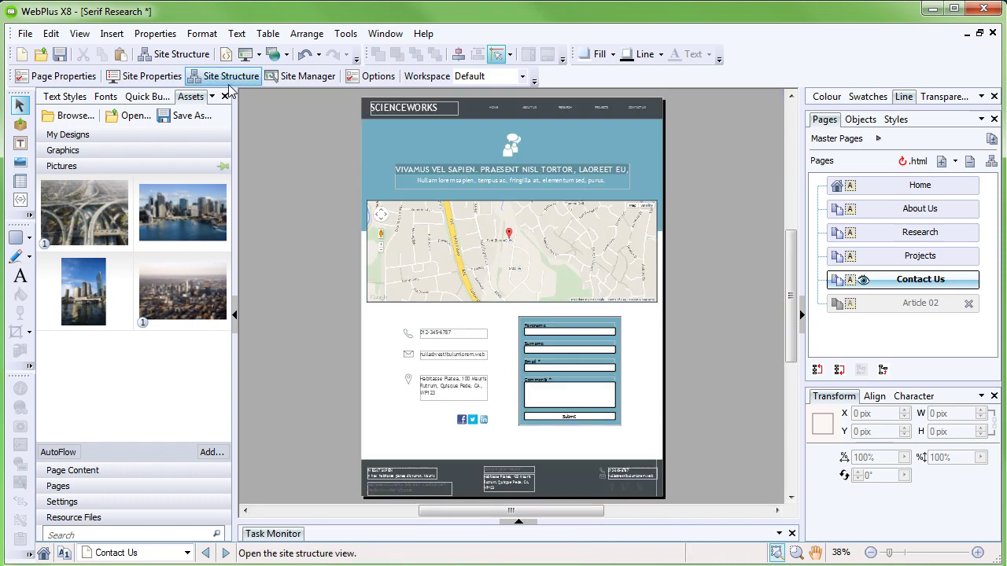
Preview Contact Us in Chrome, pan the map, and toggle between Satellite and Map views
{"action": "left_click", "coordinate": [247, 60]}
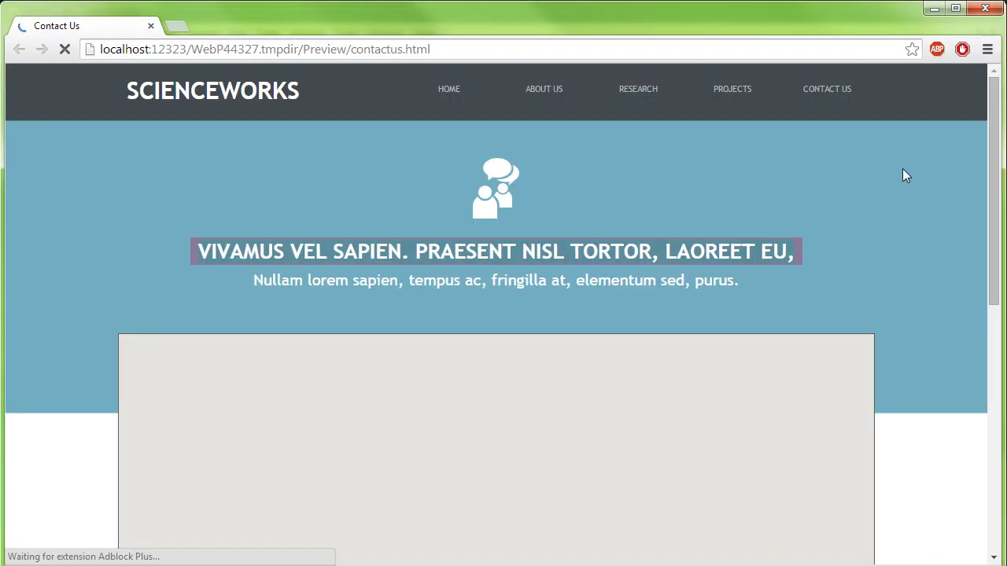
{"action": "scroll", "coordinate": [662, 271], "scroll_direction": "down", "scroll_amount": 2}
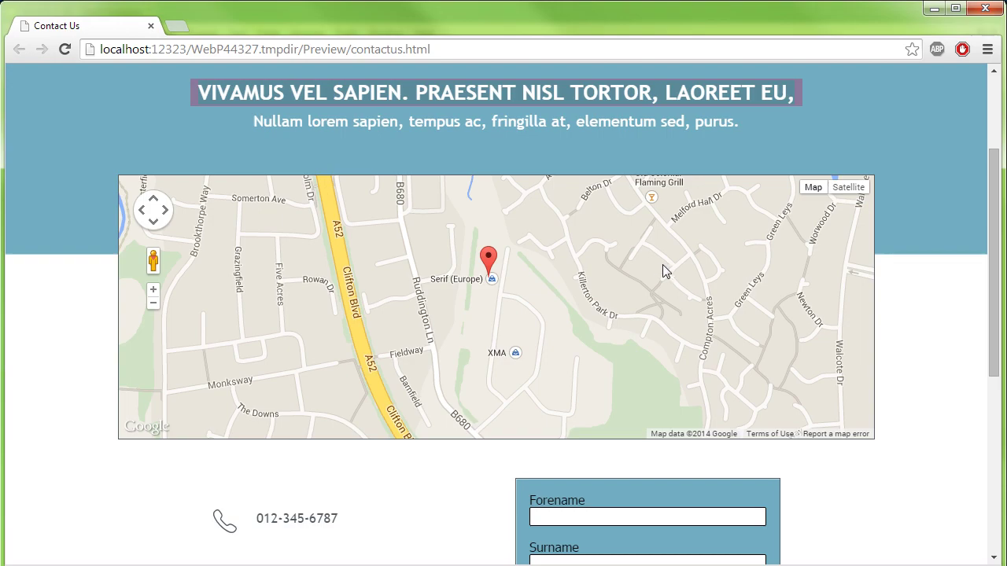
{"action": "mouse_move", "coordinate": [560, 325]}
{"action": "left_mouse_down"}
{"action": "mouse_move", "coordinate": [603, 294]}
{"action": "mouse_move", "coordinate": [589, 290]}
{"action": "mouse_move", "coordinate": [533, 315]}
{"action": "mouse_move", "coordinate": [527, 347]}
{"action": "mouse_move", "coordinate": [589, 332]}
{"action": "left_mouse_up"}
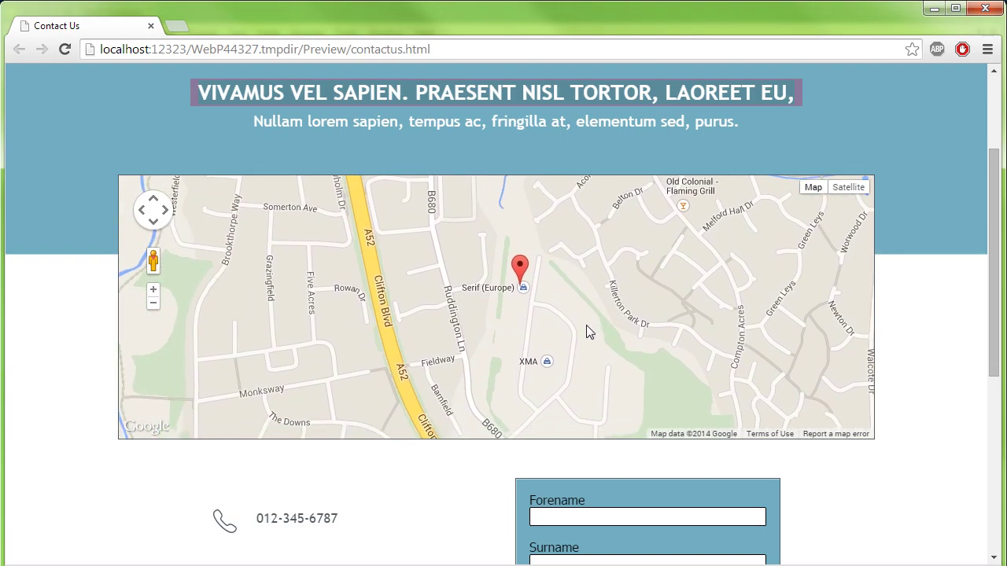
{"action": "left_click", "coordinate": [849, 191]}
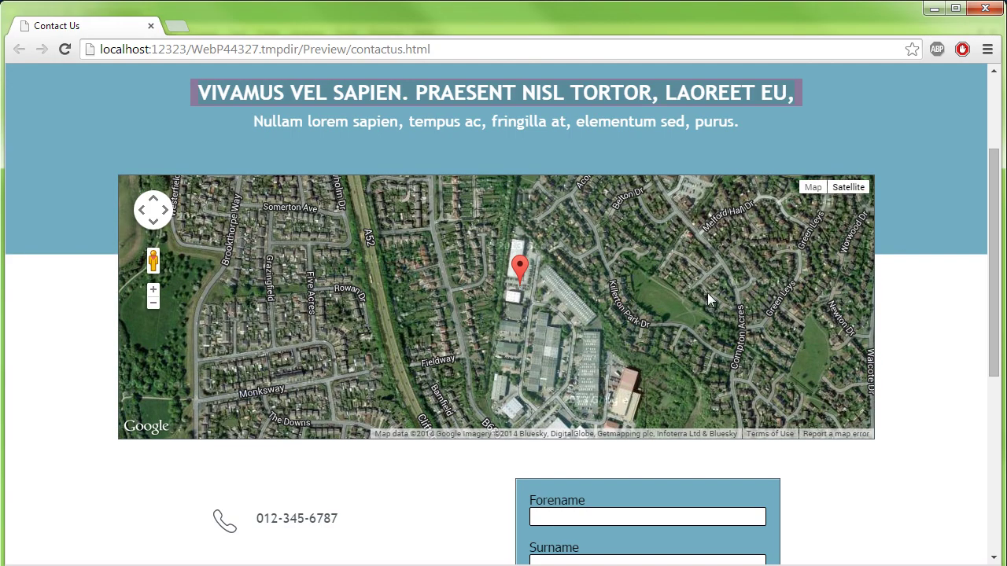
{"action": "left_click", "coordinate": [811, 191]}
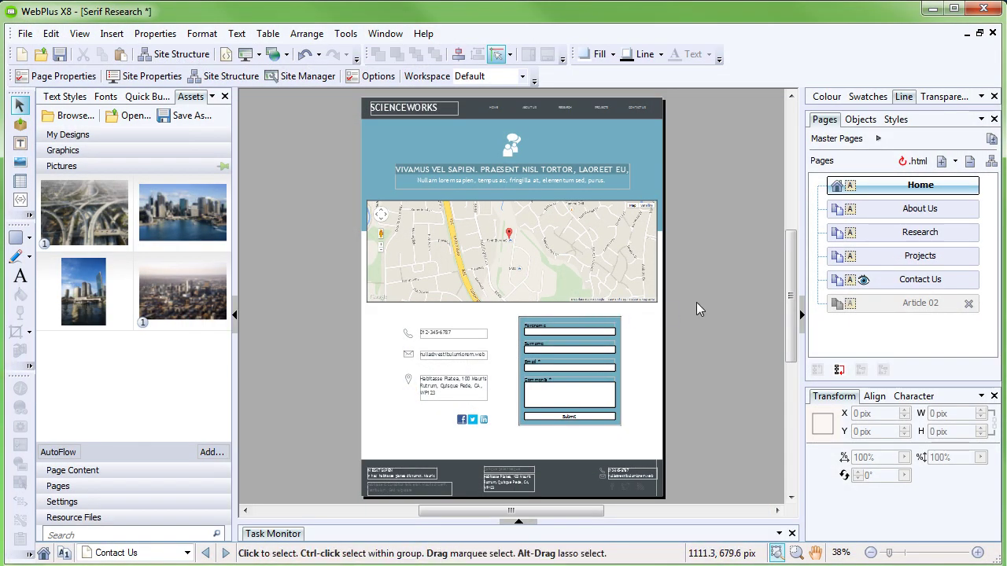
Switch through the Projects, About Us and Contact Us pages in WebPlus
{"action": "double_click", "coordinate": [891, 260]}
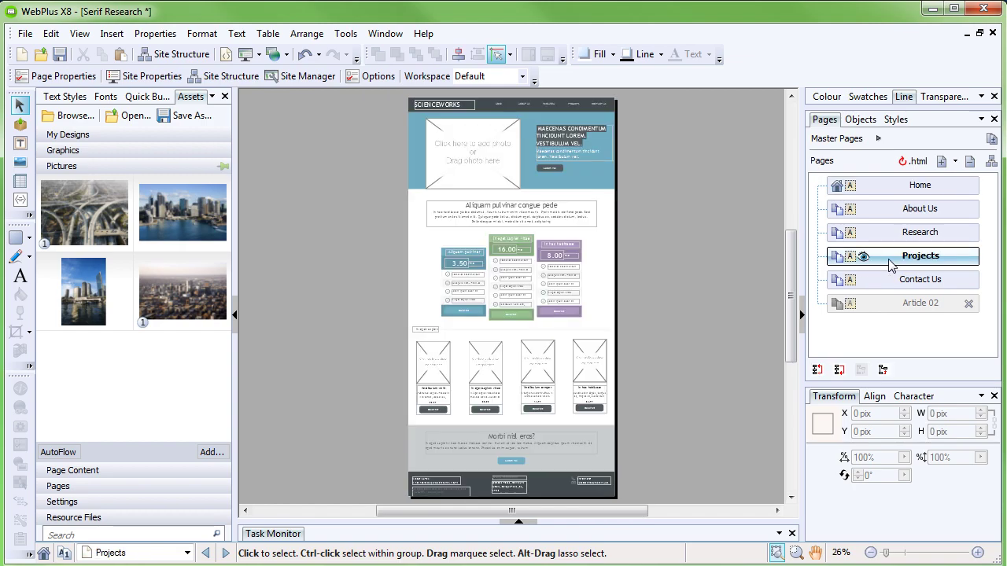
{"action": "double_click", "coordinate": [889, 208]}
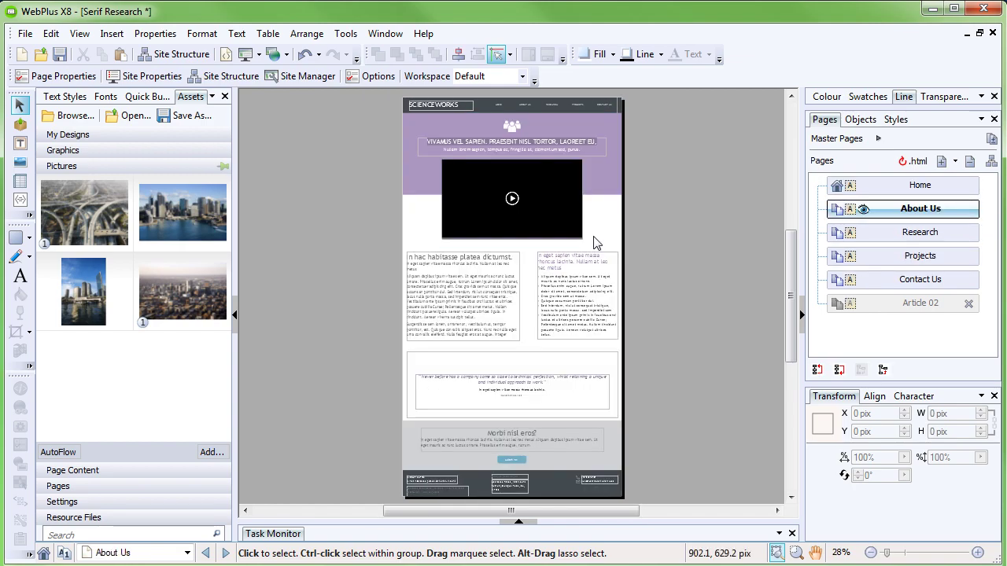
{"action": "double_click", "coordinate": [889, 279]}
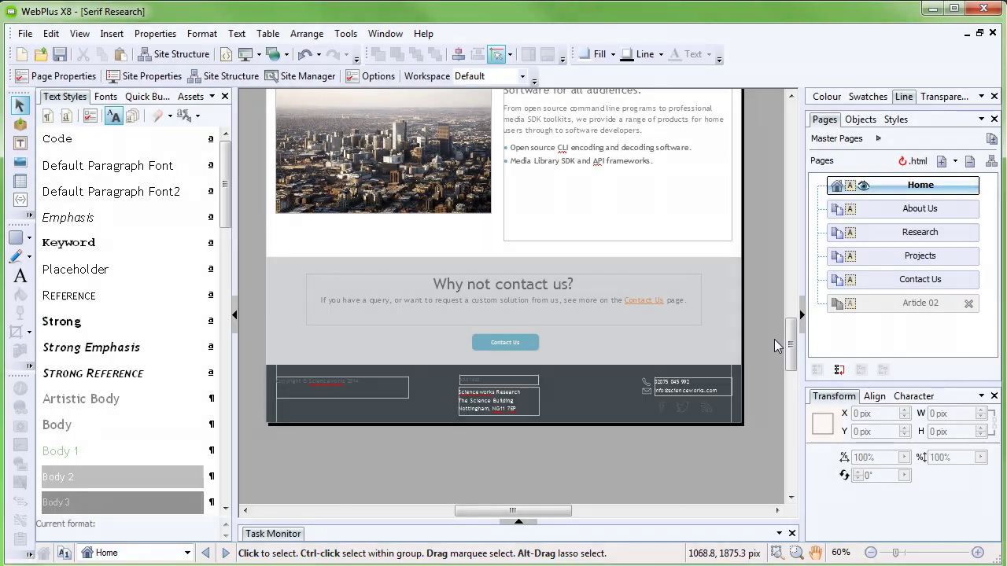
{"action": "double_click", "coordinate": [889, 279]}
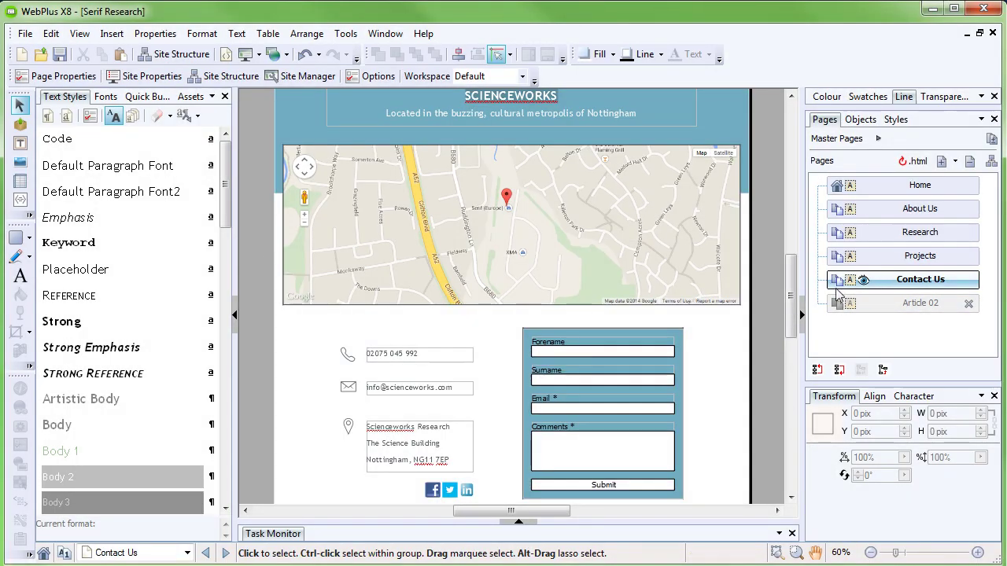
{"action": "mouse_move", "coordinate": [790, 318]}
{"action": "left_mouse_down"}
{"action": "mouse_move", "coordinate": [792, 330]}
{"action": "mouse_move", "coordinate": [797, 315]}
{"action": "left_mouse_up"}
{"action": "double_click", "coordinate": [883, 259]}
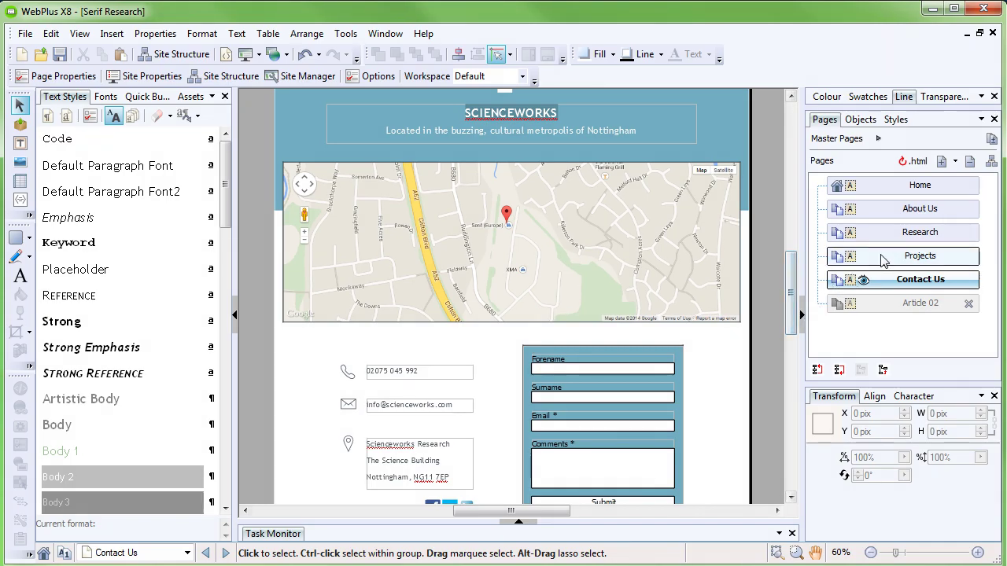
{"action": "mouse_move", "coordinate": [790, 277]}
{"action": "left_mouse_down"}
{"action": "mouse_move", "coordinate": [786, 294]}
{"action": "mouse_move", "coordinate": [794, 259]}
{"action": "left_mouse_up"}
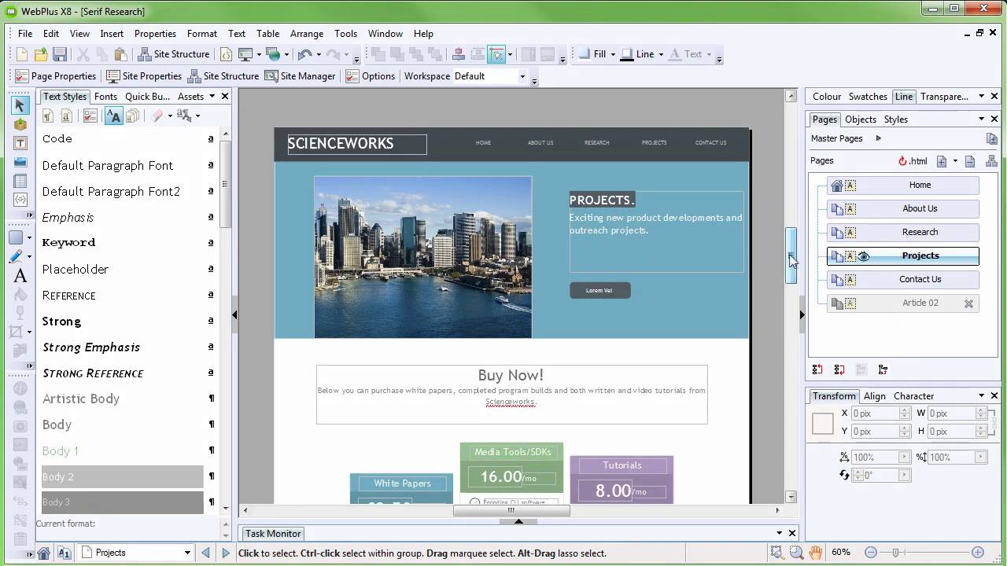
{"action": "double_click", "coordinate": [905, 186]}
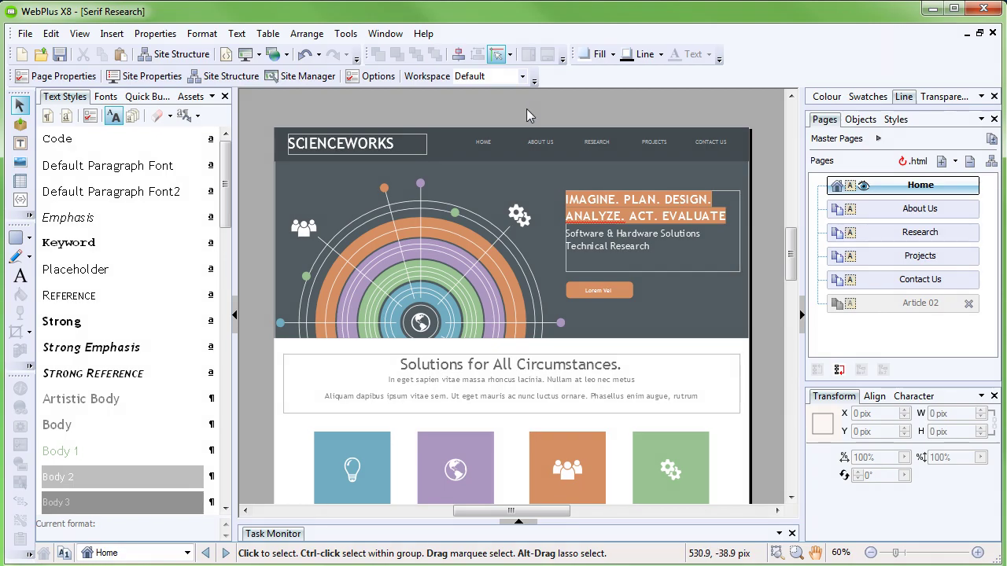
Choose Publish to Web and sign up for new WebPlus.net hosting with Activate Now
{"action": "left_click", "coordinate": [288, 60]}
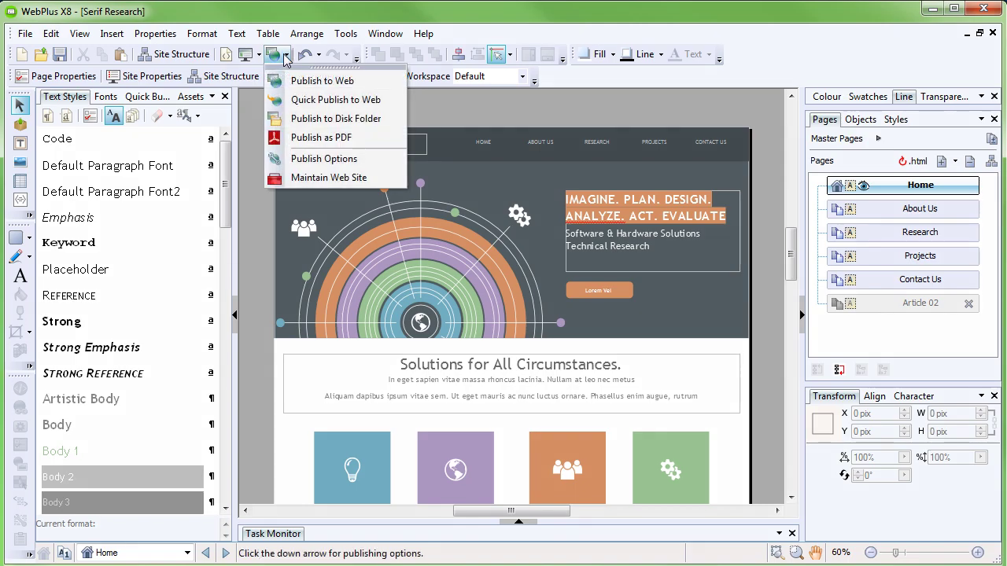
{"action": "left_click", "coordinate": [324, 83]}
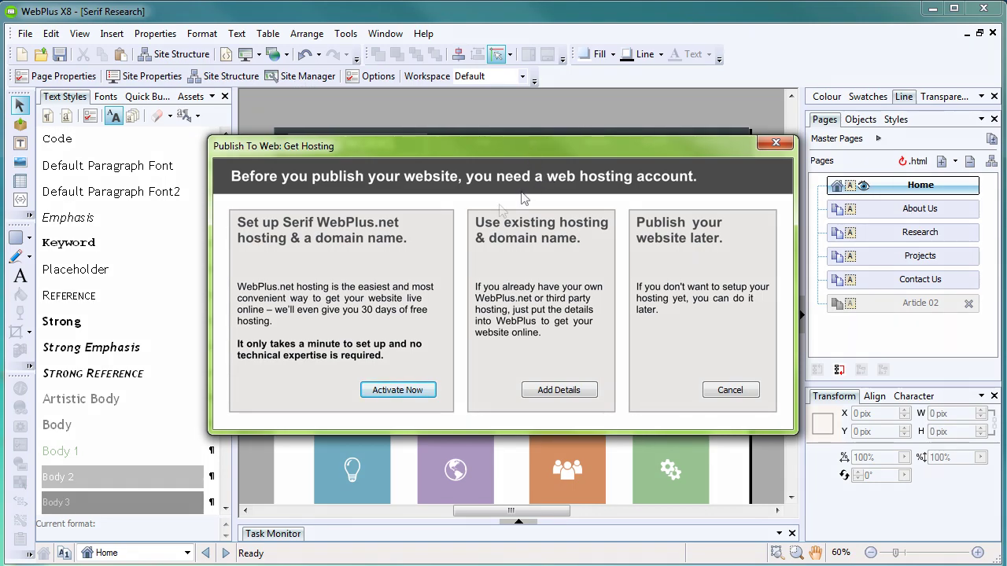
{"action": "left_click", "coordinate": [414, 394]}
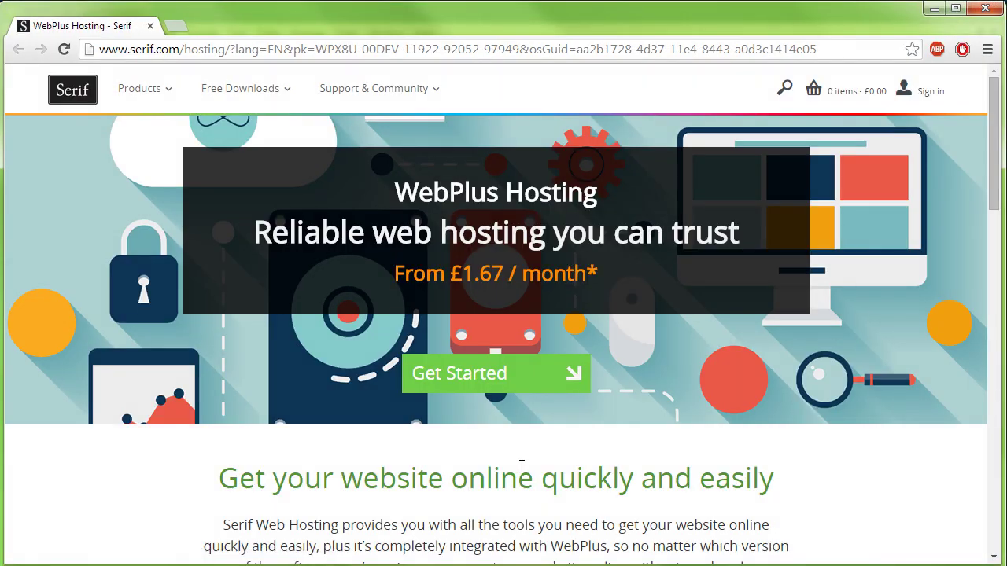
Scroll the WebPlus Hosting page to compare the Silver, Gold and Platinum package prices
{"action": "left_click_drag", "start_coordinate": [996, 188], "coordinate": [1002, 335]}
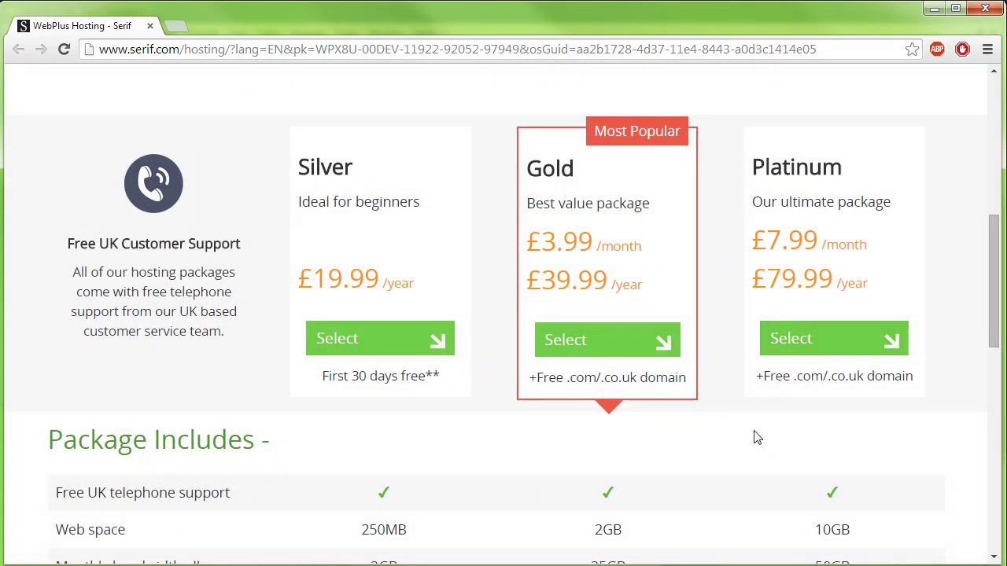
{"action": "key", "text": "alt+Tab"}
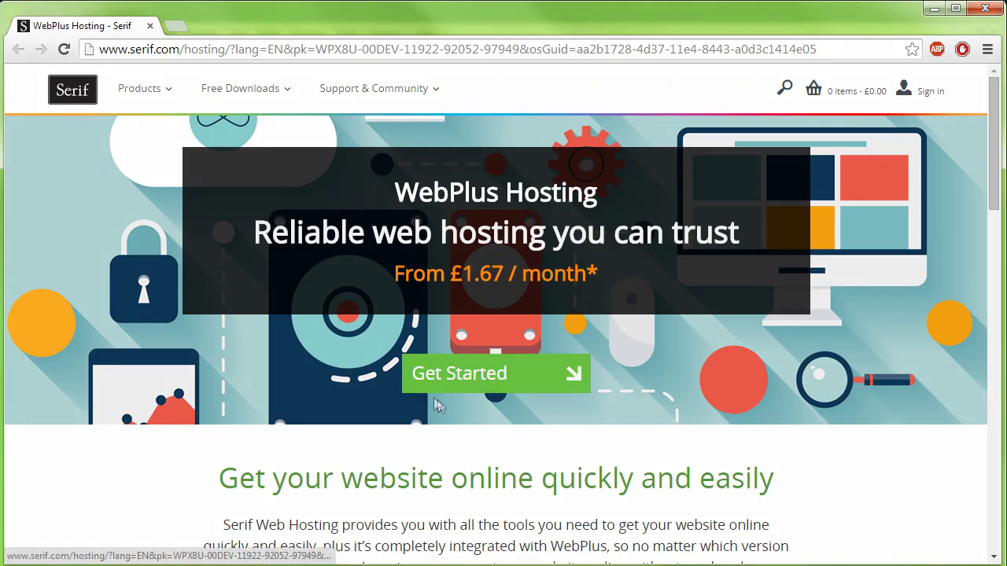
{"action": "left_click_drag", "start_coordinate": [993, 140], "coordinate": [998, 266]}
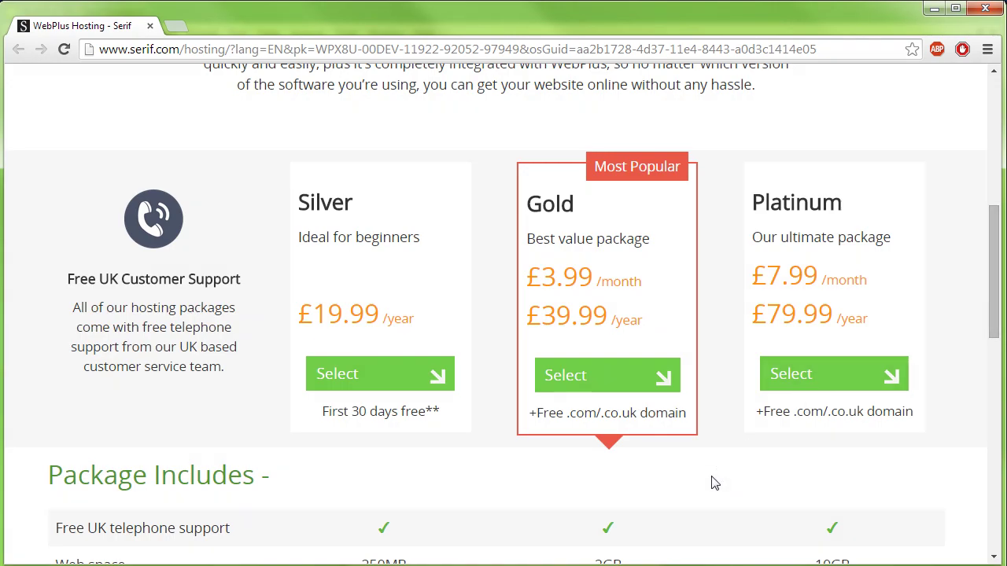
Select the Gold package and enter the account e-mail address
{"action": "left_click", "coordinate": [625, 377]}
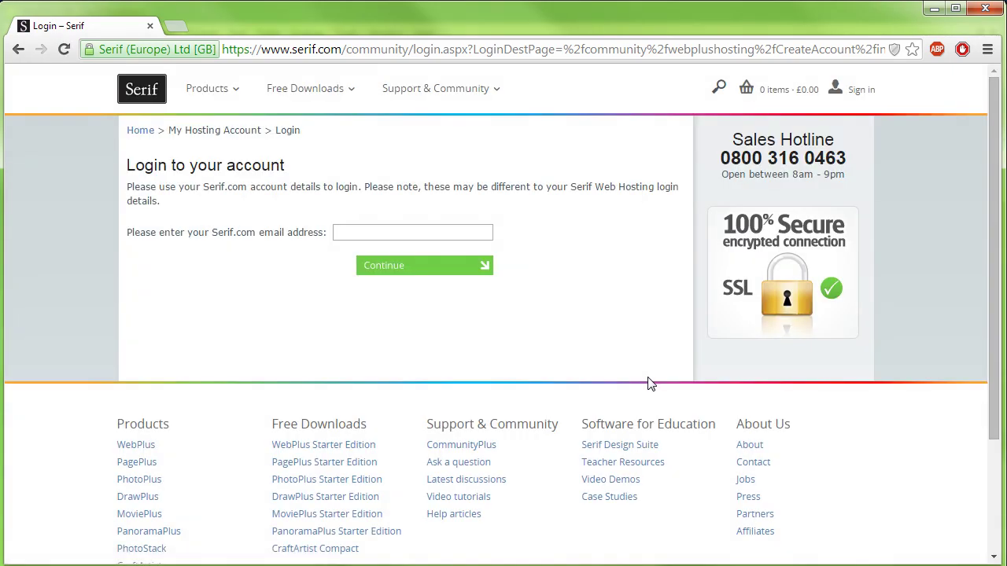
{"action": "key", "text": "ctrl+v"}
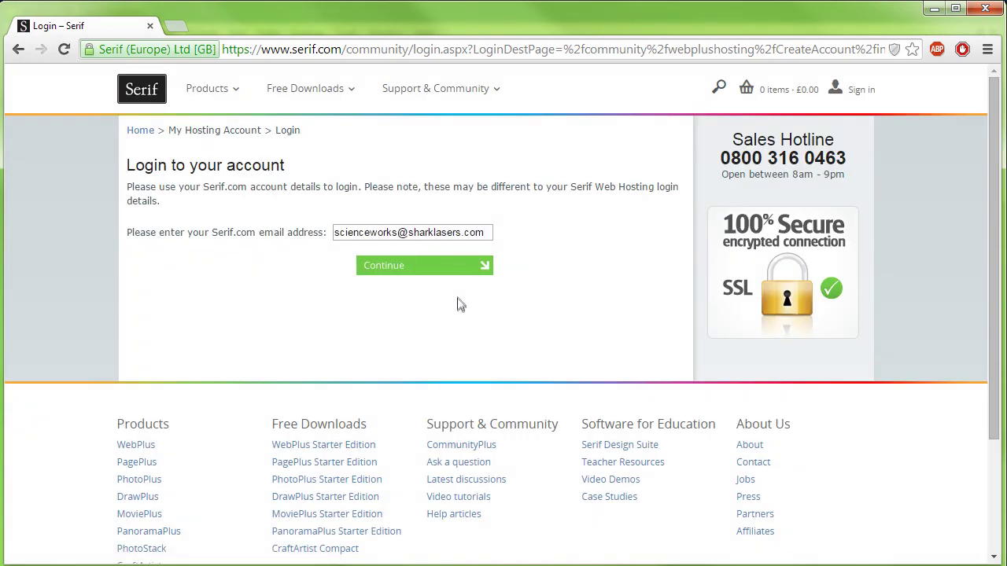
{"action": "left_click", "coordinate": [403, 269]}
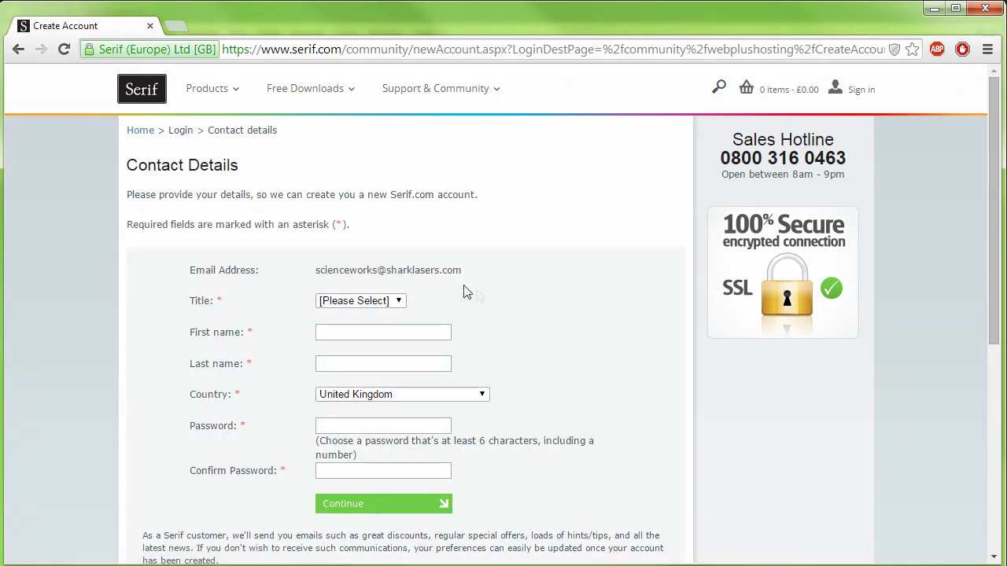
Set the title to Mr and enter the account holder's first and last name
{"action": "scroll", "coordinate": [498, 303], "scroll_direction": "down", "scroll_amount": 1}
{"action": "left_click", "coordinate": [385, 222]}
{"action": "left_click", "coordinate": [354, 248]}
{"action": "key", "text": "Tab"}
{"action": "type", "text": "Science"}
{"action": "key", "text": "Tab"}
{"action": "type", "text": "Works"}
{"action": "key", "text": "Tab"}
{"action": "key", "text": "Tab"}
Enter and confirm the hosting account password
{"action": "type", "text": "••••••••••••••"}
{"action": "left_click", "coordinate": [413, 394]}
{"action": "type", "text": "•••••••••••••"}
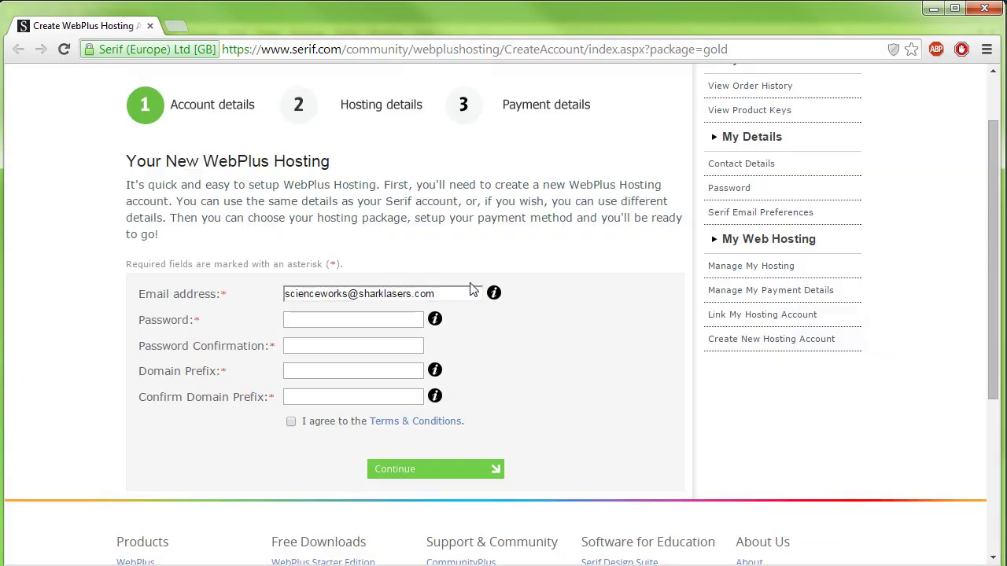
{"action": "left_click", "coordinate": [322, 321]}
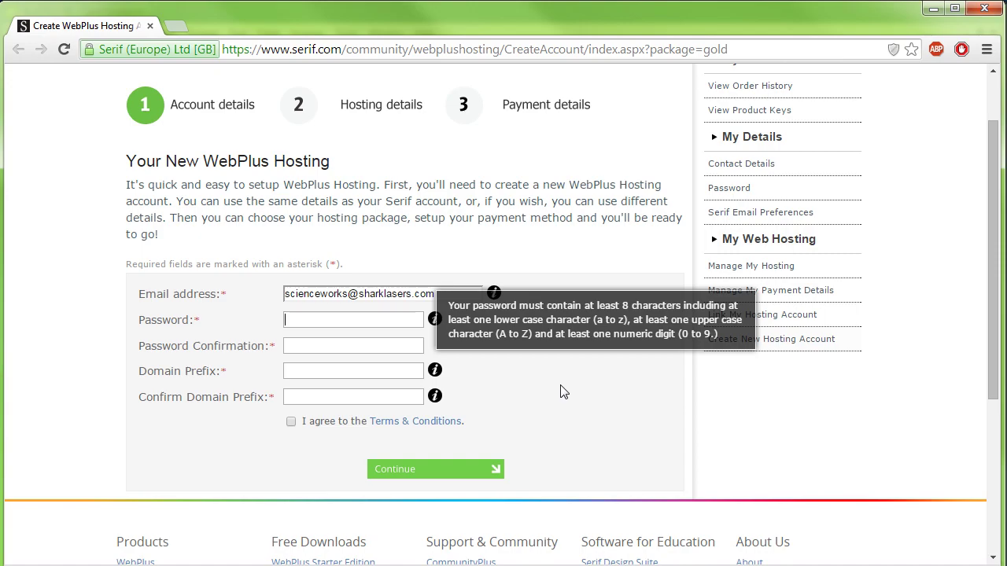
{"action": "type", "text": "•••••••••••••"}
{"action": "key", "text": "Tab"}
{"action": "type", "text": "•••••••••••••"}
Enter and confirm domain prefix 'scienceworks', accept the Terms & Conditions, and continue
{"action": "key", "text": "Tab"}
{"action": "type", "text": "scienceworks"}
{"action": "key", "text": "Tab"}
{"action": "type", "text": "scienceworks"}
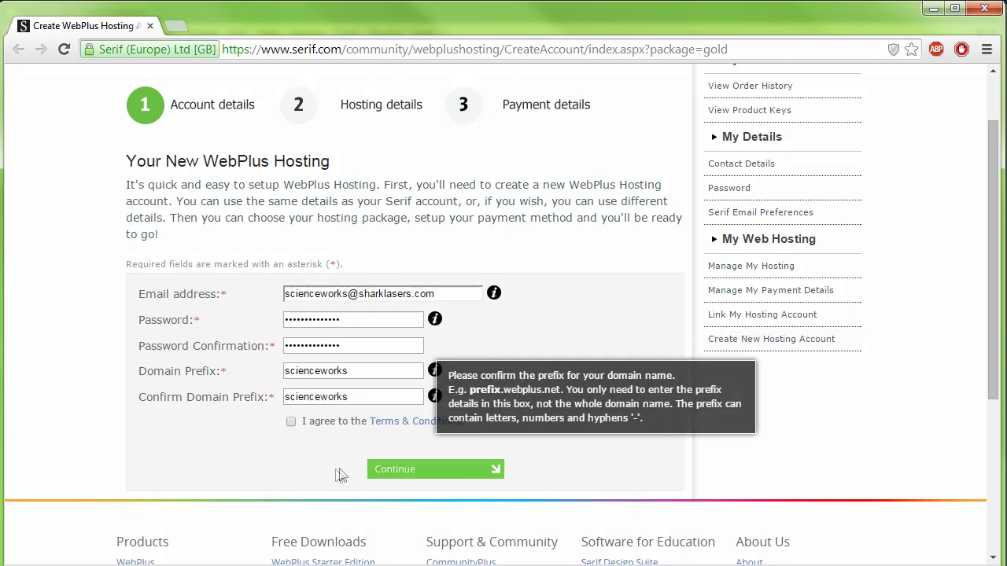
{"action": "left_click", "coordinate": [291, 422]}
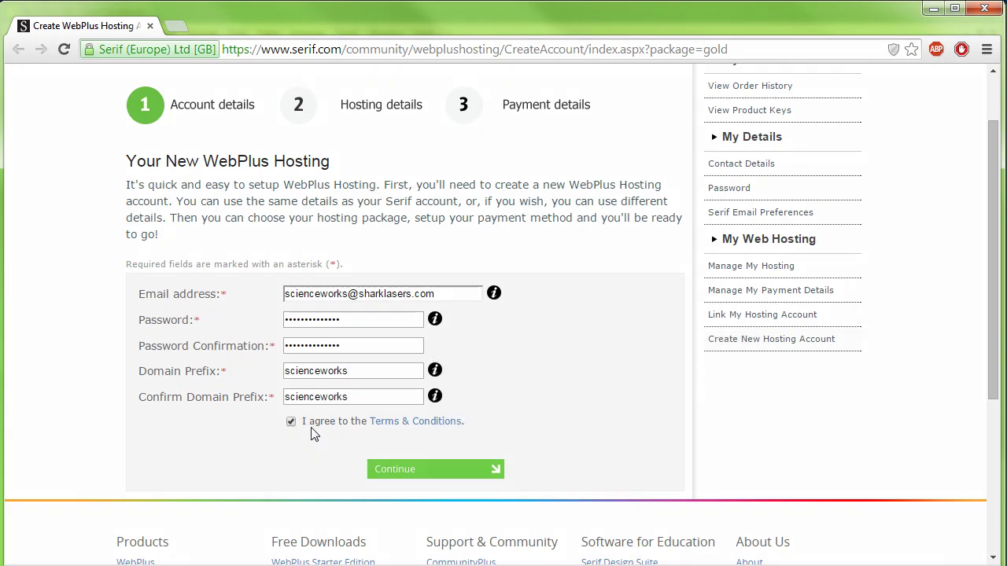
{"action": "left_click", "coordinate": [435, 470]}
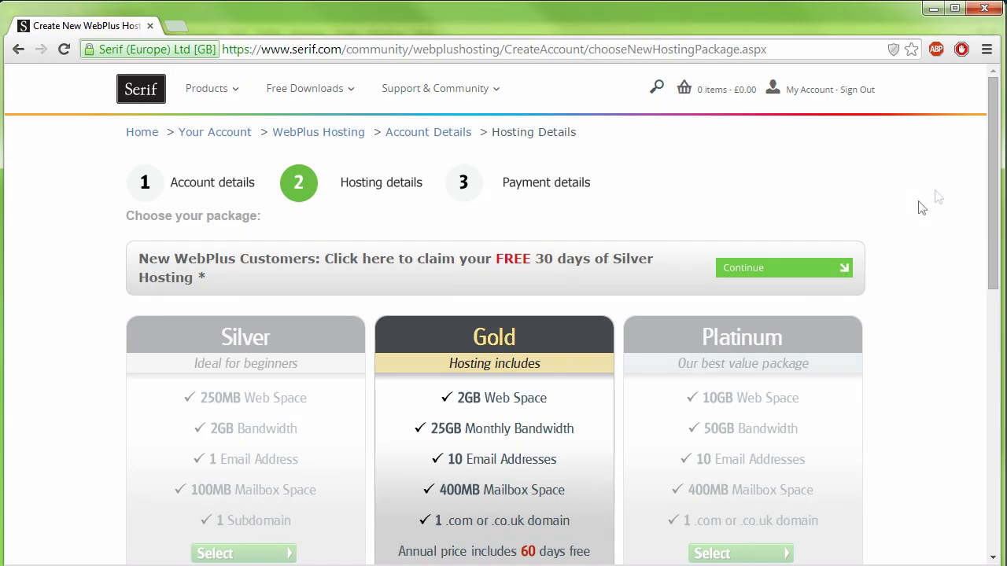
Proceed to payment for the Gold package and open the new hosting account's management page
{"action": "left_click_drag", "start_coordinate": [996, 162], "coordinate": [988, 283]}
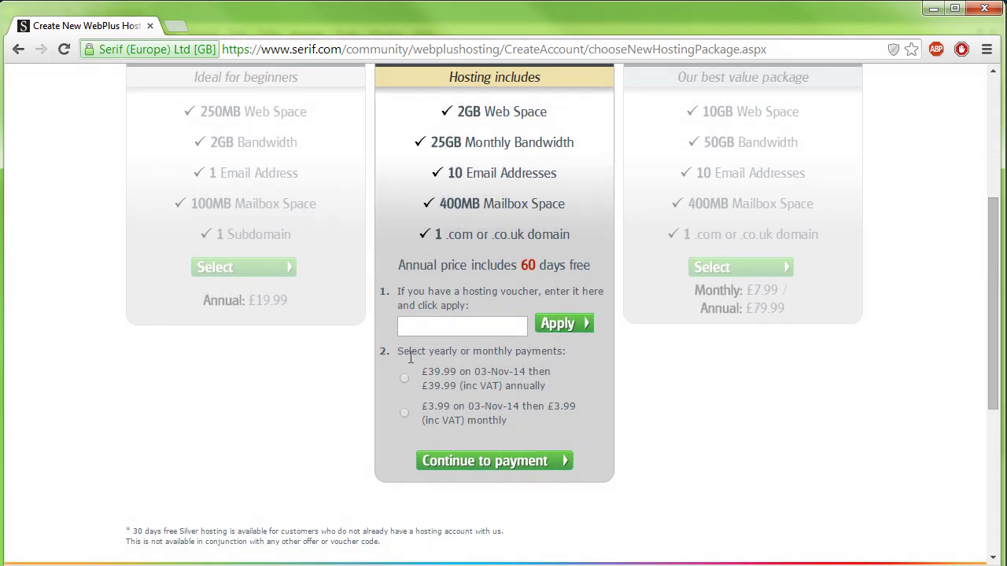
{"action": "left_click", "coordinate": [489, 461]}
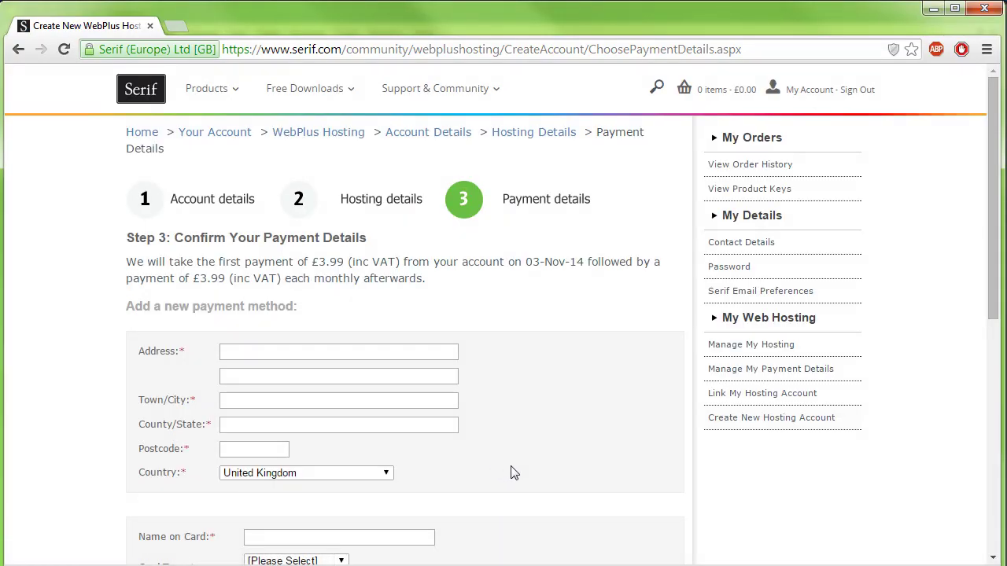
{"action": "left_click_drag", "start_coordinate": [992, 247], "coordinate": [993, 312]}
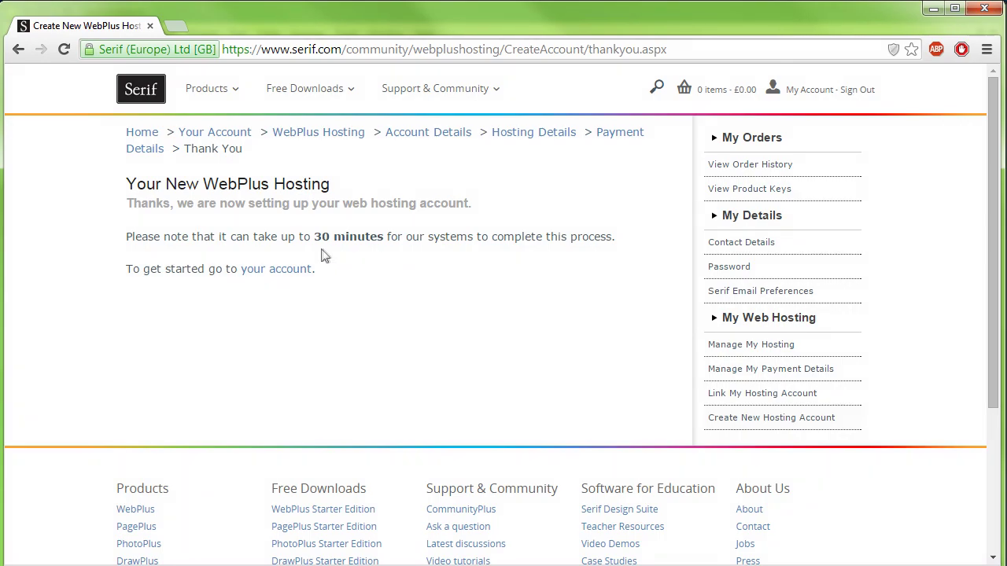
{"action": "left_click", "coordinate": [299, 269]}
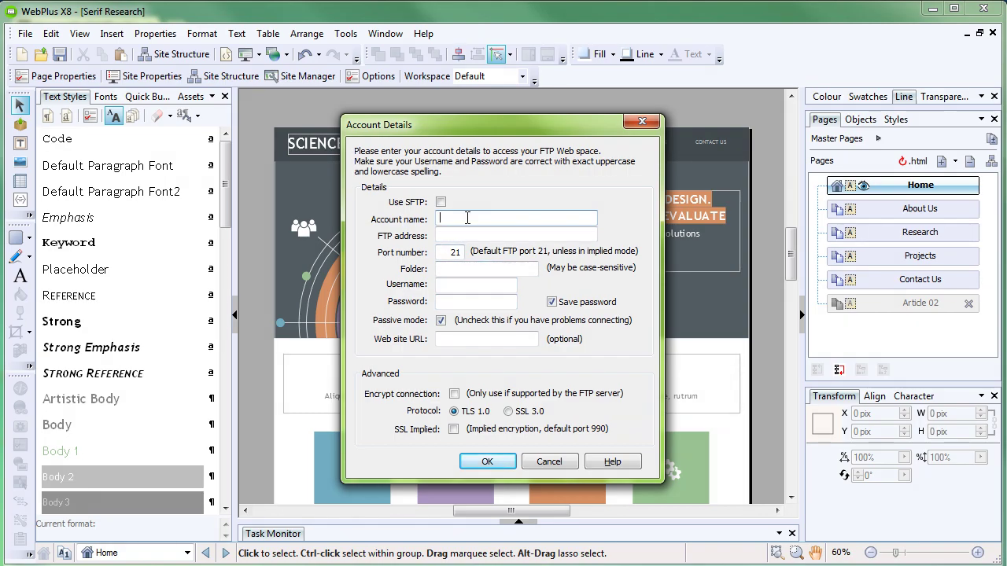
Name the FTP account Scienceworks and paste in the hosting's FTP address and username
{"action": "type", "text": "ks"}
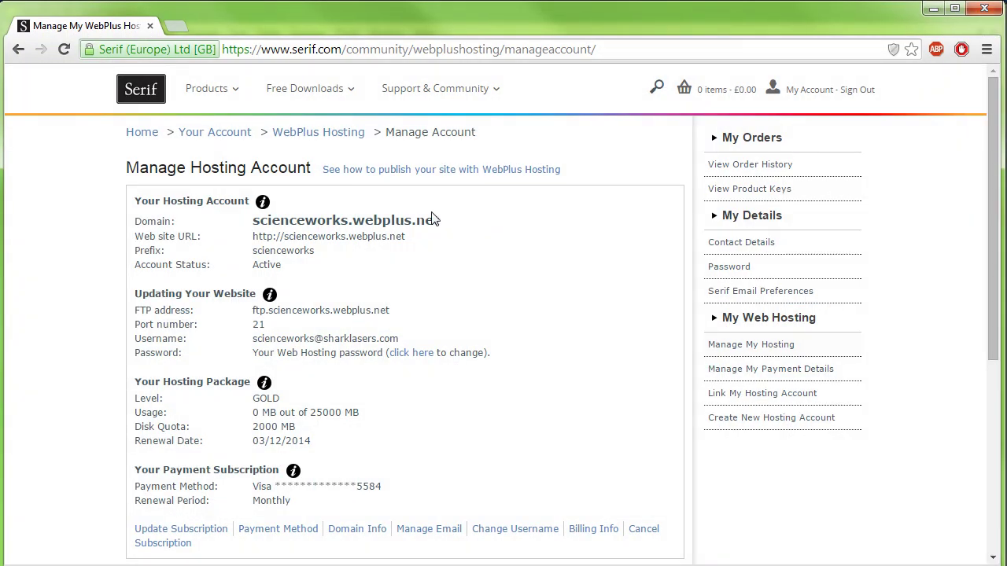
{"action": "left_click_drag", "start_coordinate": [390, 311], "coordinate": [254, 312]}
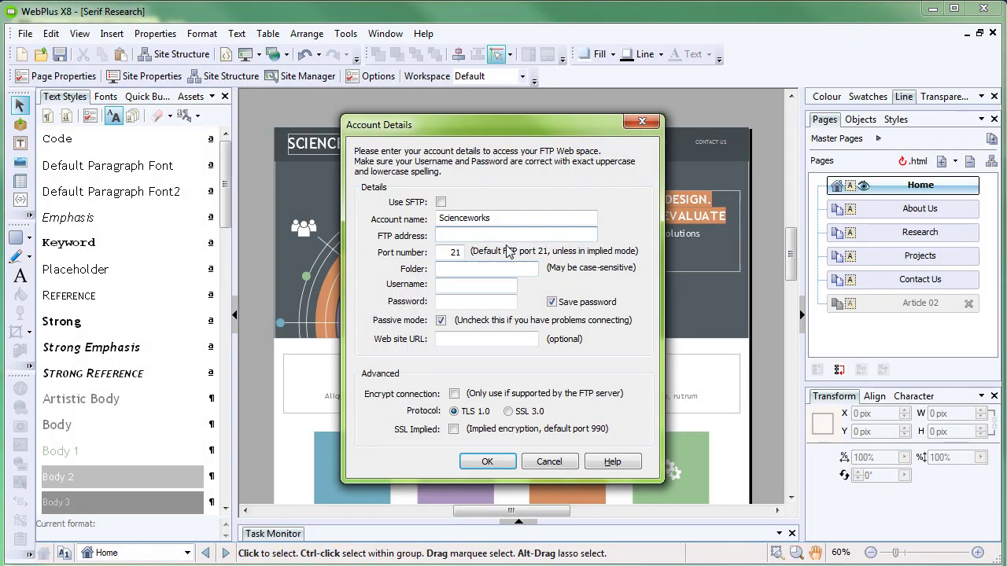
{"action": "type", "text": "ftp.scienceworks.webplus.net"}
{"action": "key", "text": "alt+Tab"}
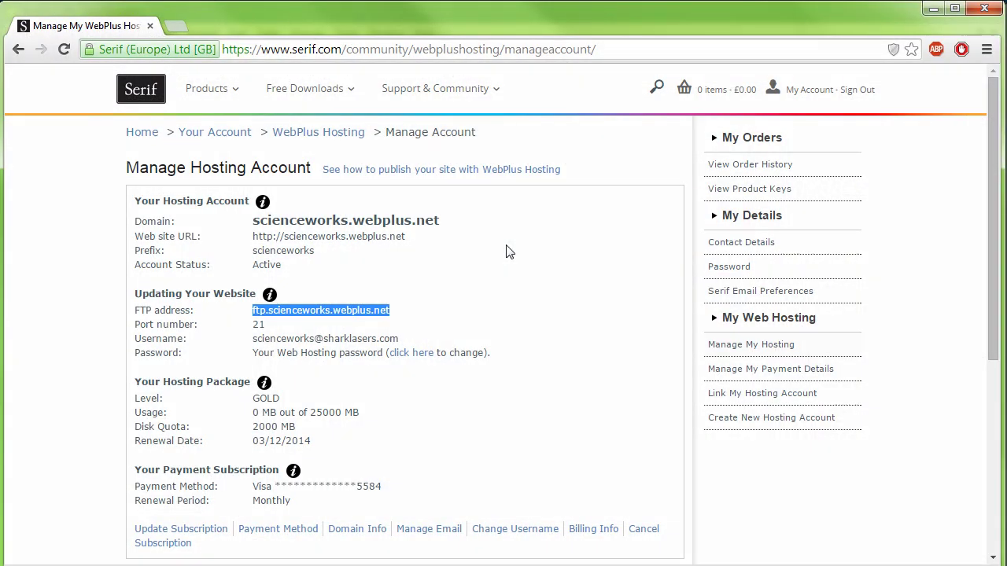
{"action": "left_click_drag", "start_coordinate": [403, 340], "coordinate": [255, 346]}
{"action": "key", "text": "ctrl+c"}
{"action": "key", "text": "alt+Tab"}
{"action": "left_click", "coordinate": [487, 285]}
{"action": "key", "text": "ctrl+v"}
Enter the FTP password, paste the web site URL, and save the account
{"action": "left_click", "coordinate": [474, 301]}
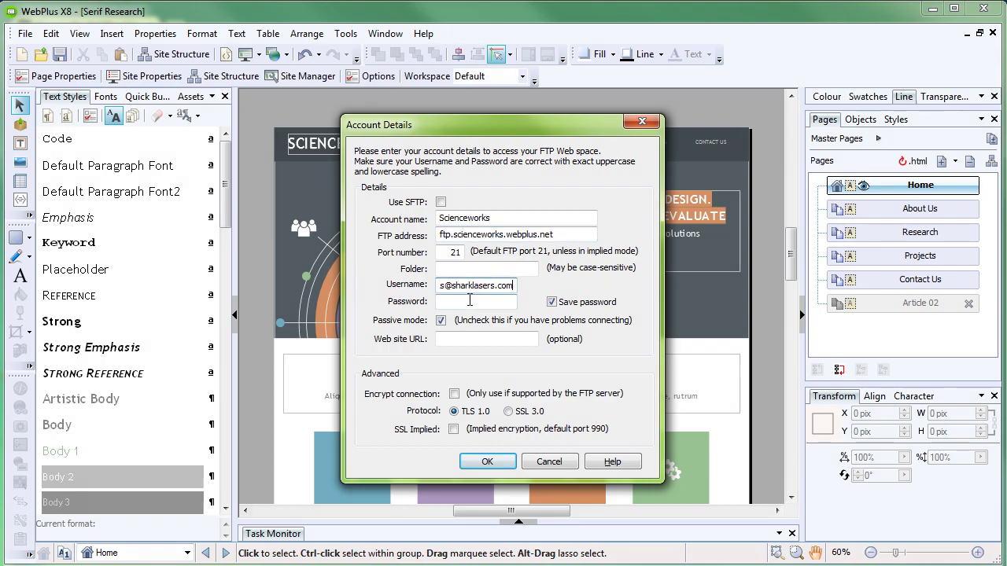
{"action": "key", "text": "alt+Tab"}
{"action": "key", "text": "alt+Tab"}
{"action": "left_click", "coordinate": [494, 299]}
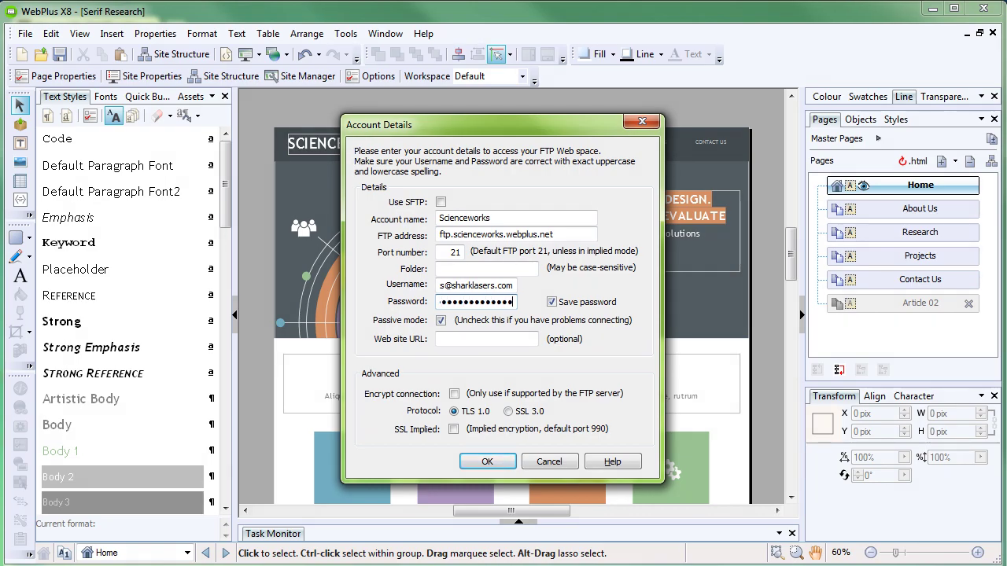
{"action": "key", "text": "alt+Tab"}
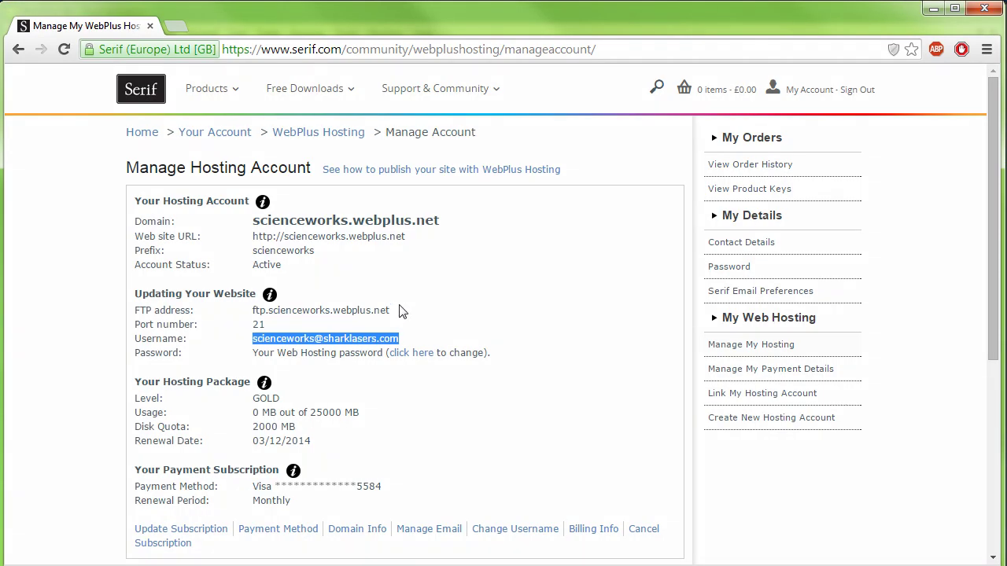
{"action": "left_click_drag", "start_coordinate": [409, 238], "coordinate": [275, 238]}
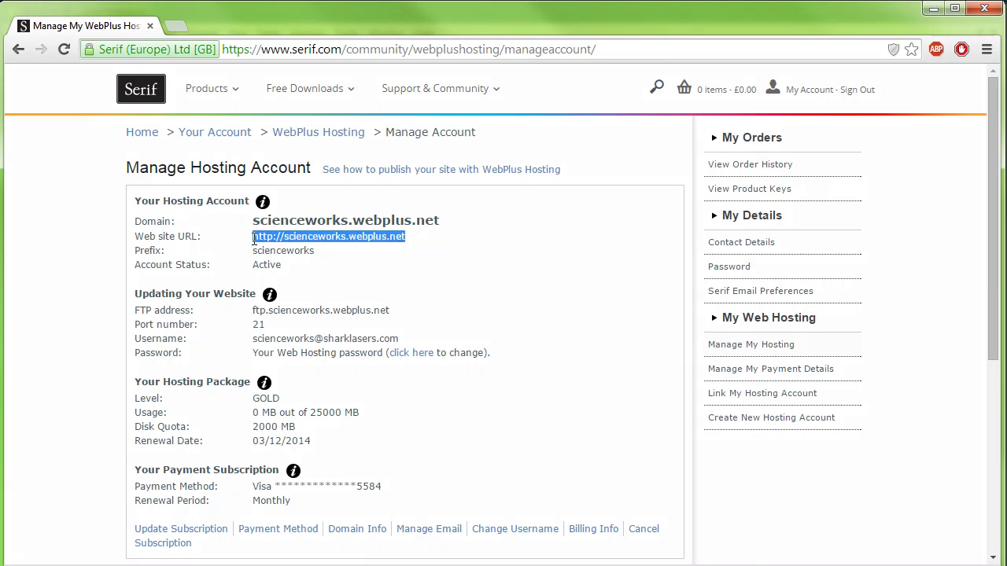
{"action": "key", "text": "alt+Tab"}
{"action": "left_click", "coordinate": [479, 339]}
{"action": "key", "text": "ctrl+v"}
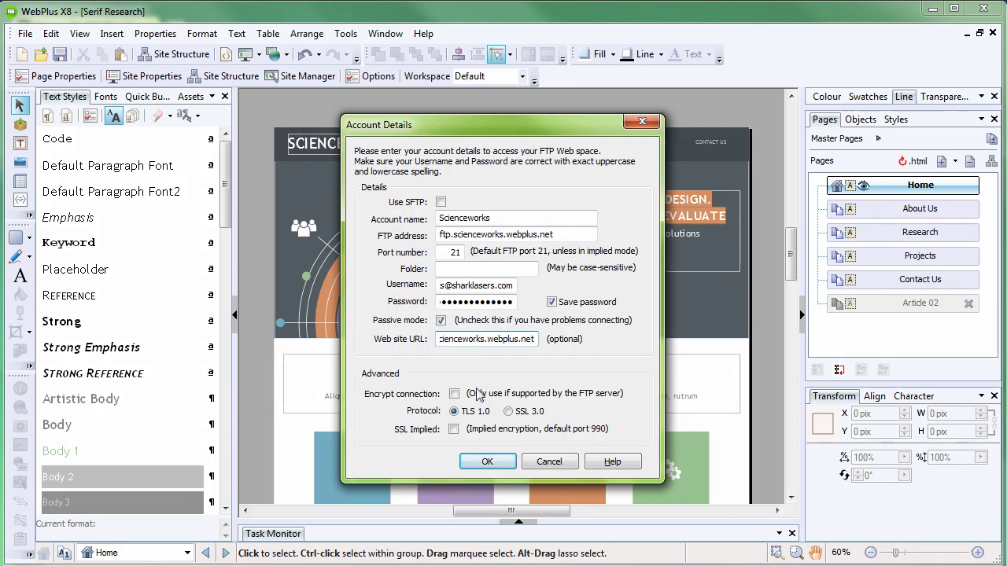
{"action": "left_click", "coordinate": [489, 461]}
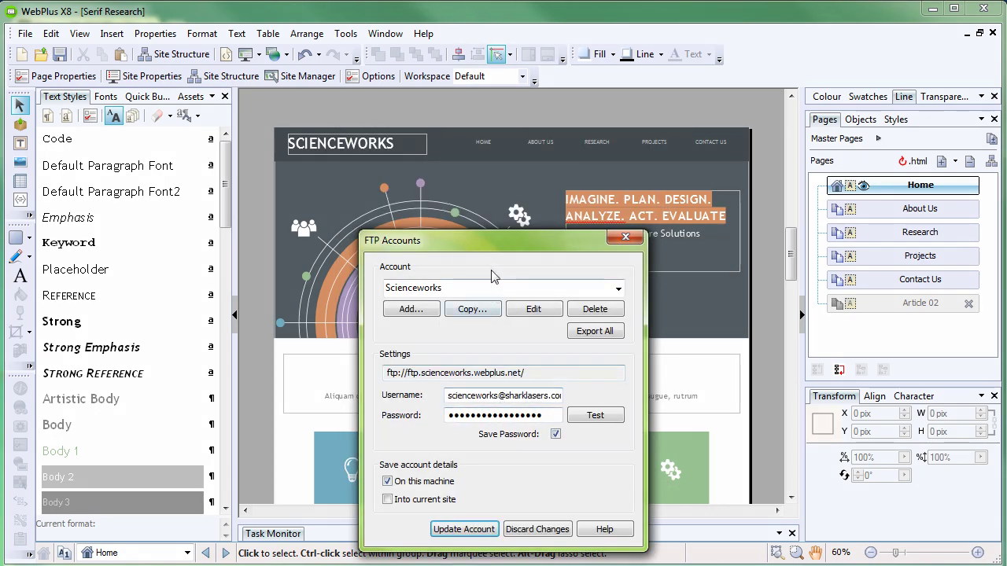
Test the Scienceworks FTP connection, dismiss the success message, and cancel the retry error
{"action": "left_click_drag", "start_coordinate": [494, 240], "coordinate": [499, 139]}
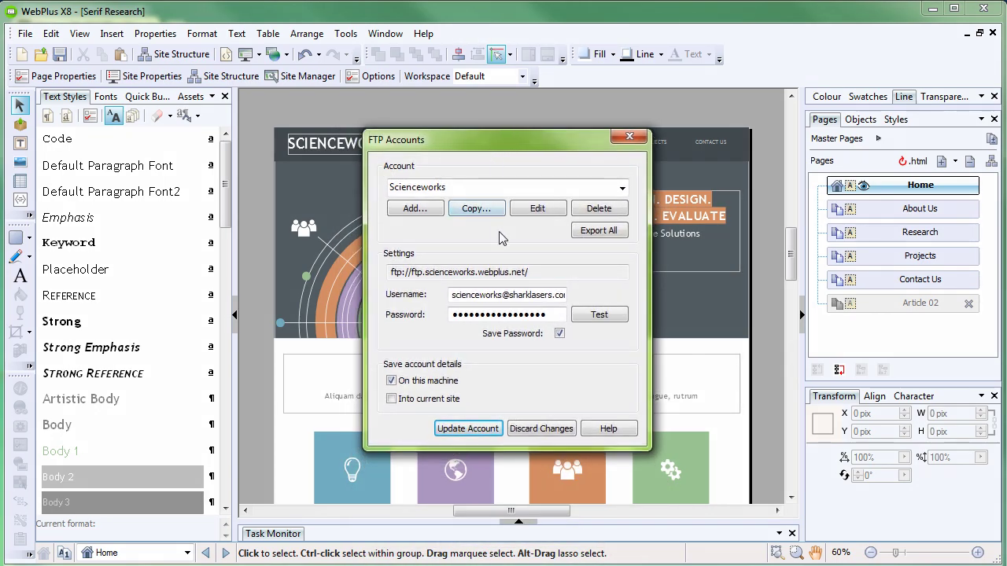
{"action": "left_click", "coordinate": [589, 315]}
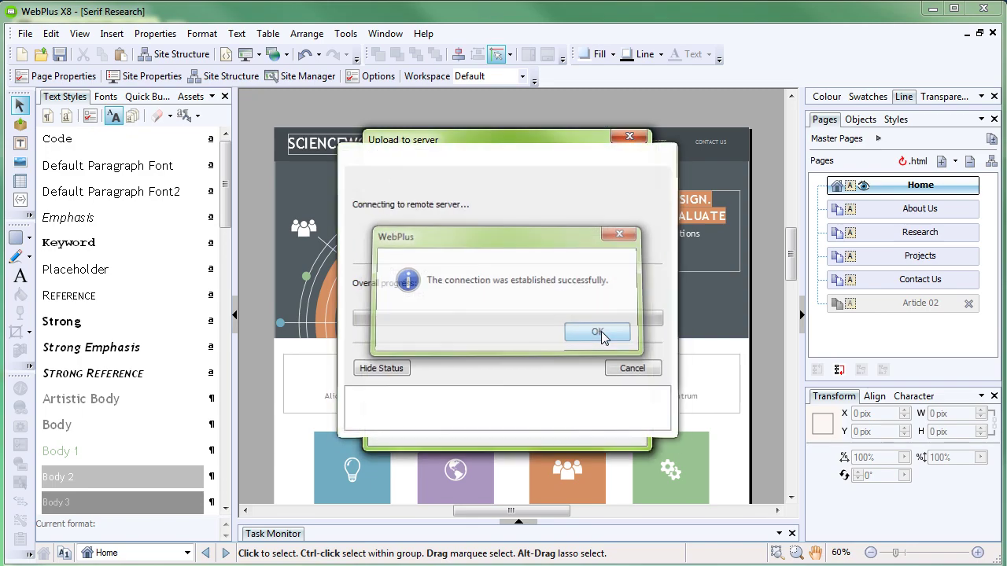
{"action": "left_click", "coordinate": [599, 333]}
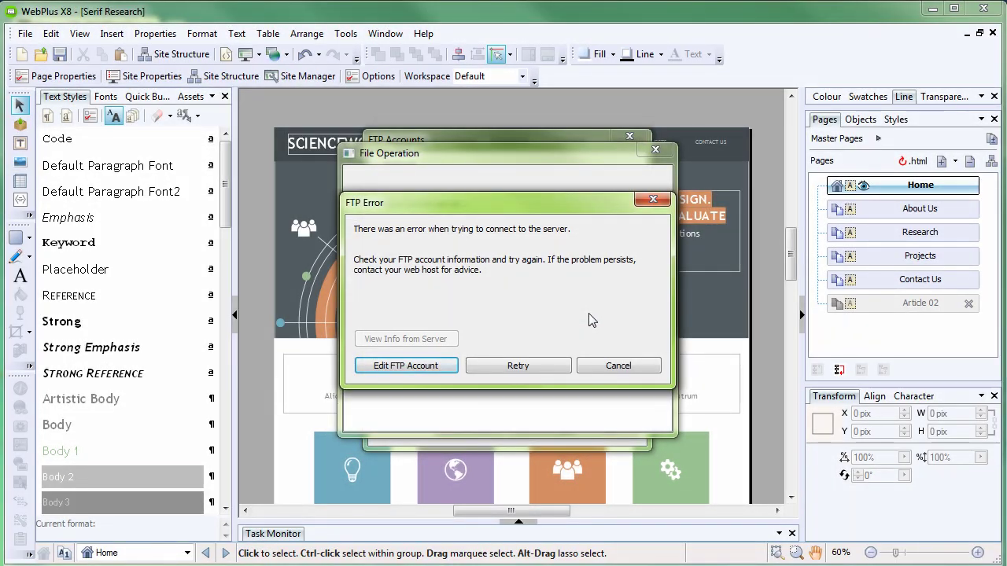
{"action": "left_click", "coordinate": [500, 363]}
{"action": "left_click", "coordinate": [515, 363]}
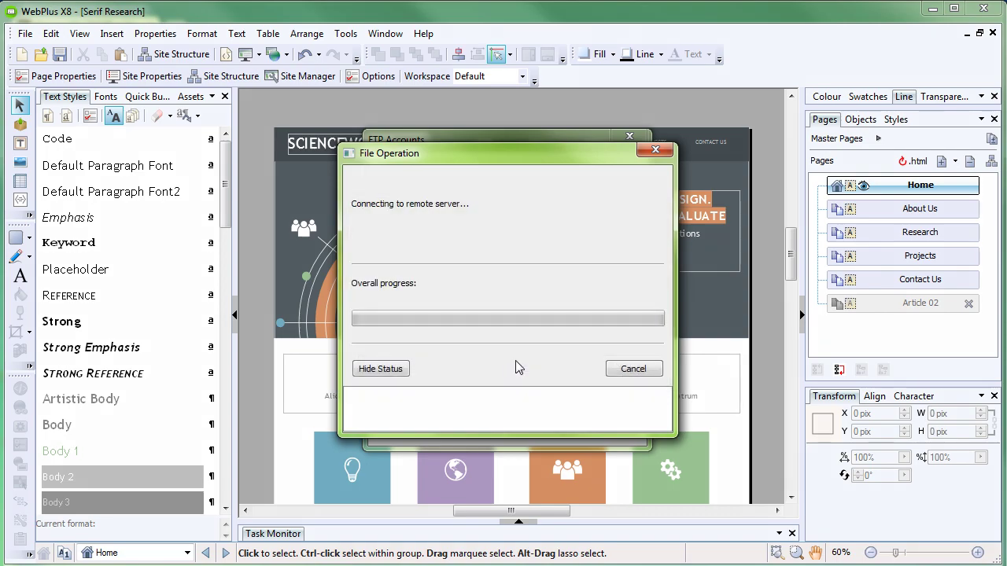
{"action": "left_click", "coordinate": [618, 366]}
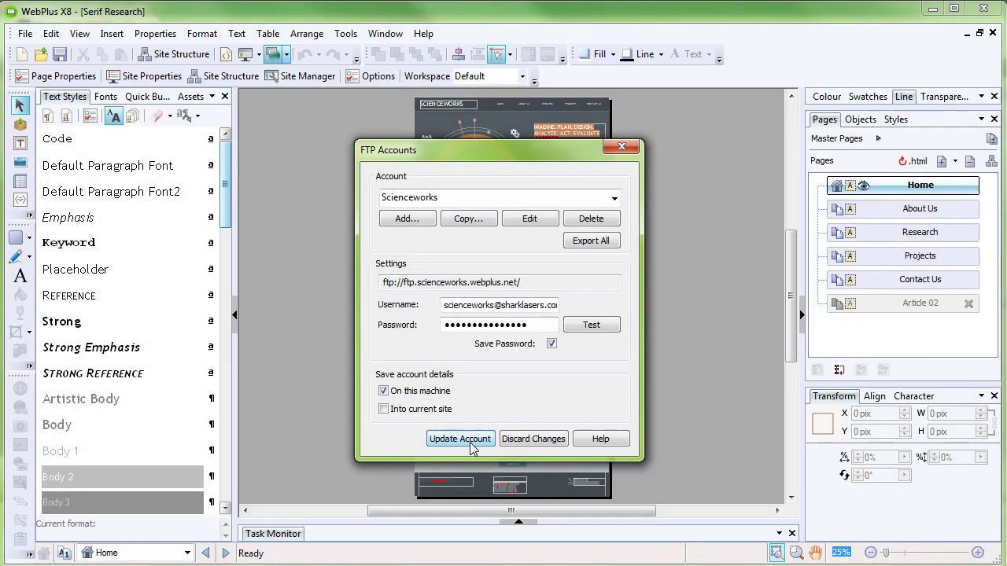
Update the Scienceworks account and accept the Publishing Options
{"action": "left_click", "coordinate": [459, 439]}
{"action": "left_click_drag", "start_coordinate": [512, 171], "coordinate": [506, 58]}
{"action": "left_click", "coordinate": [512, 499]}
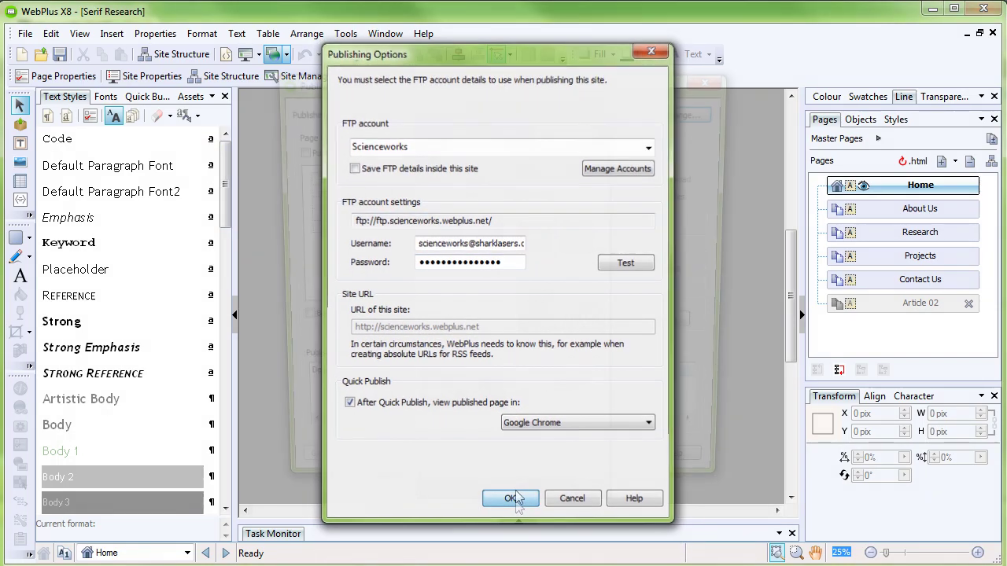
Upload all 98 files to scienceworks.webplus.net and view the live site in Chrome
{"action": "left_click", "coordinate": [566, 476]}
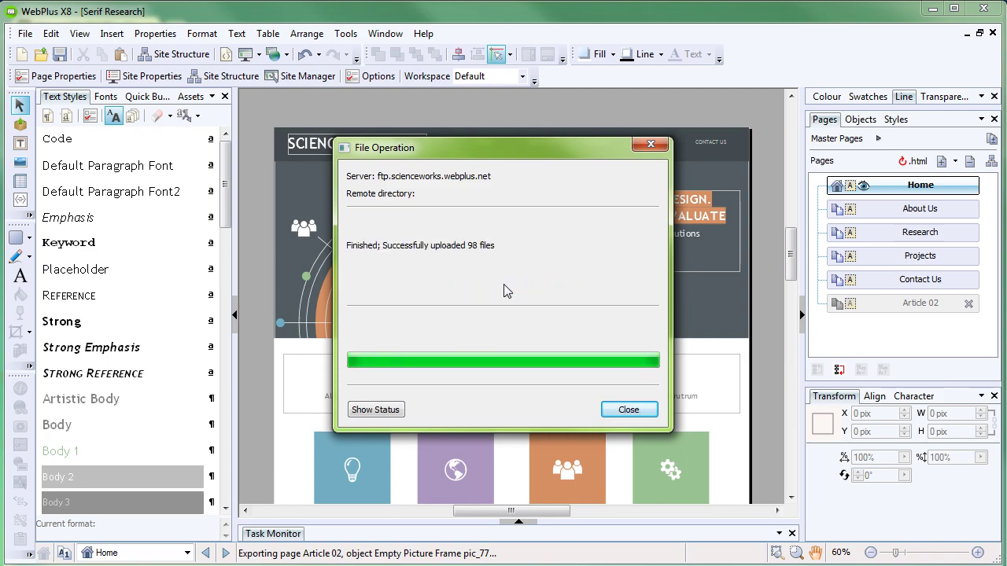
{"action": "left_click", "coordinate": [622, 409]}
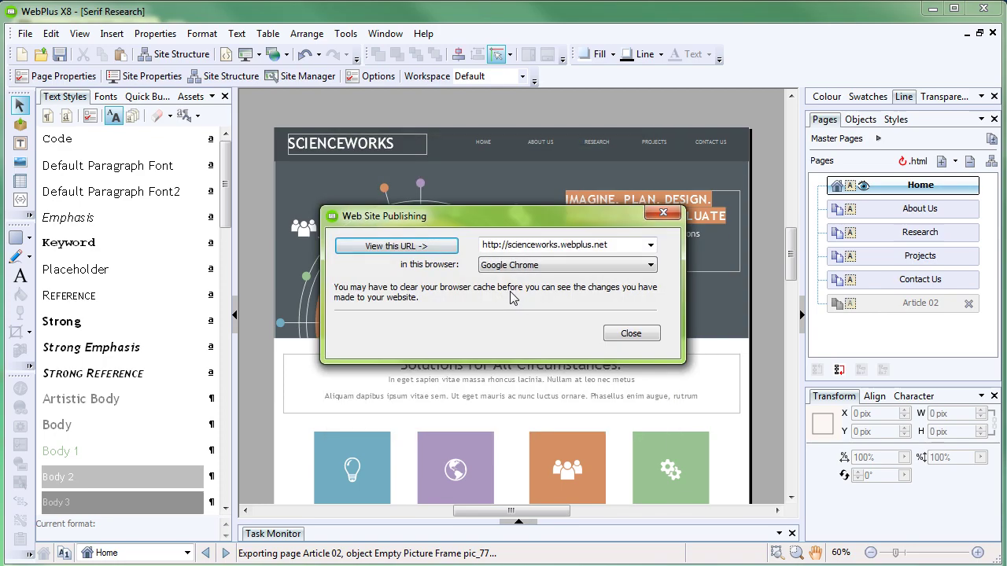
{"action": "left_click", "coordinate": [427, 245]}
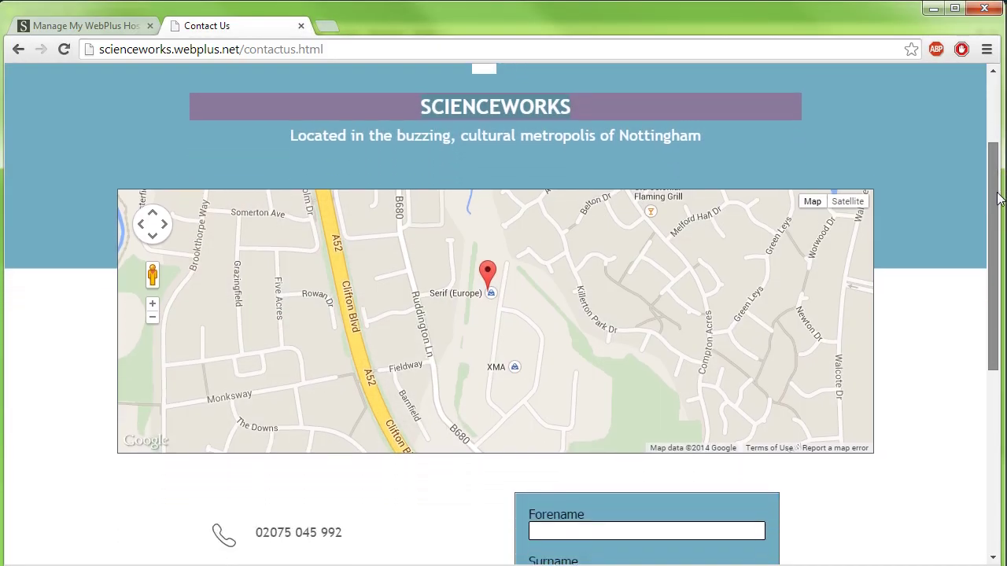
Scroll through the live Contact Us and Projects pages in Chrome
{"action": "scroll", "coordinate": [997, 218], "scroll_direction": "down", "scroll_amount": 1}
{"action": "scroll", "coordinate": [997, 218], "scroll_direction": "down", "scroll_amount": 1}
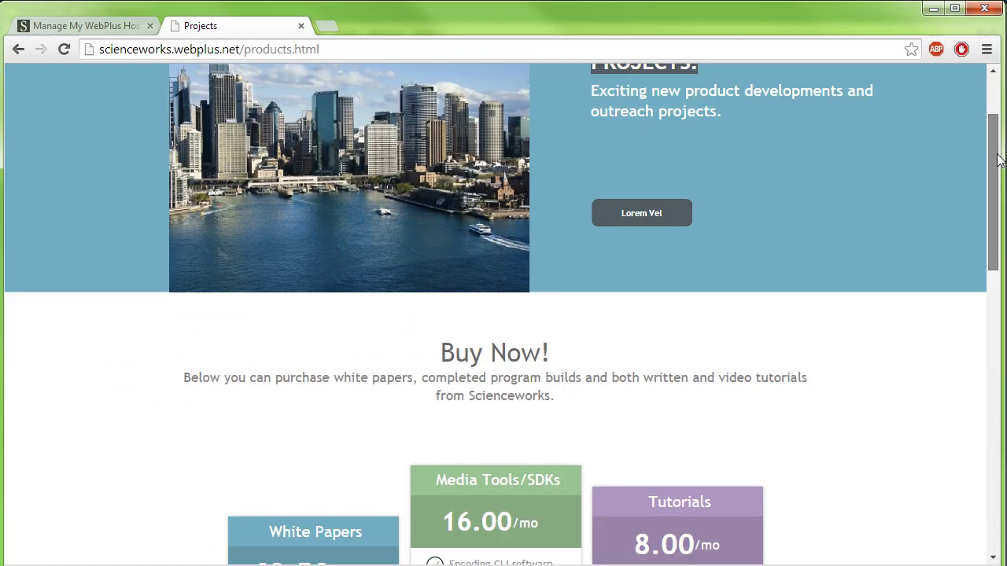
{"action": "scroll", "coordinate": [1000, 177], "scroll_direction": "down", "scroll_amount": 1}
{"action": "scroll", "coordinate": [1001, 178], "scroll_direction": "down", "scroll_amount": 2}
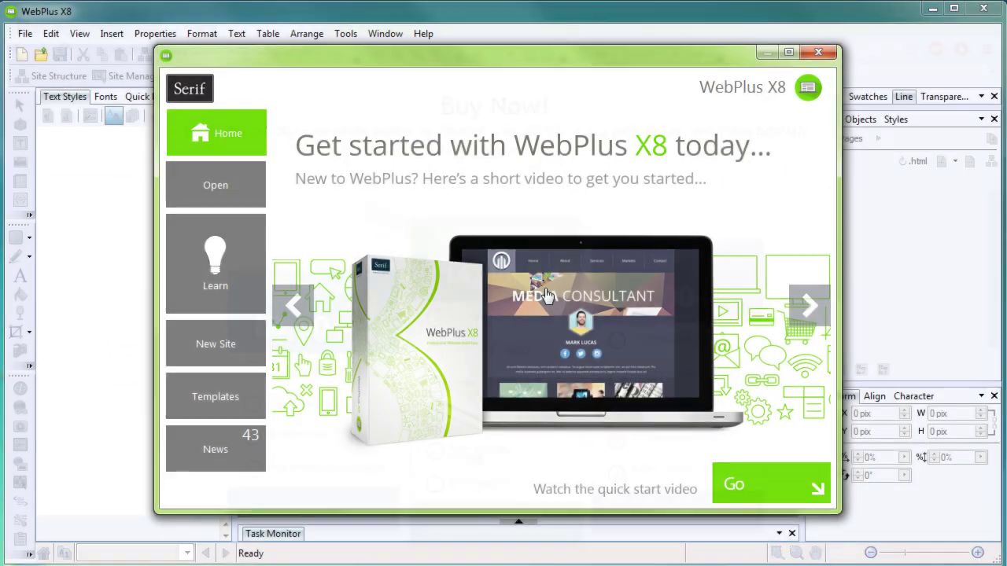
Show the Learn section in WebPlus X8's startup window and scroll its articles
{"action": "left_click", "coordinate": [225, 287]}
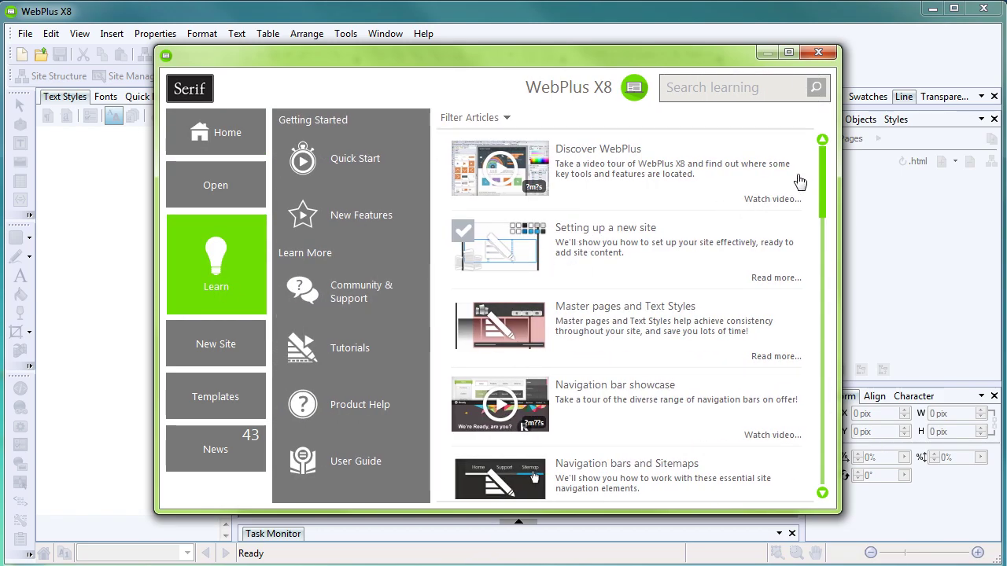
{"action": "scroll", "coordinate": [820, 177], "scroll_direction": "down", "scroll_amount": 1}
{"action": "left_click_drag", "start_coordinate": [819, 177], "coordinate": [818, 362]}
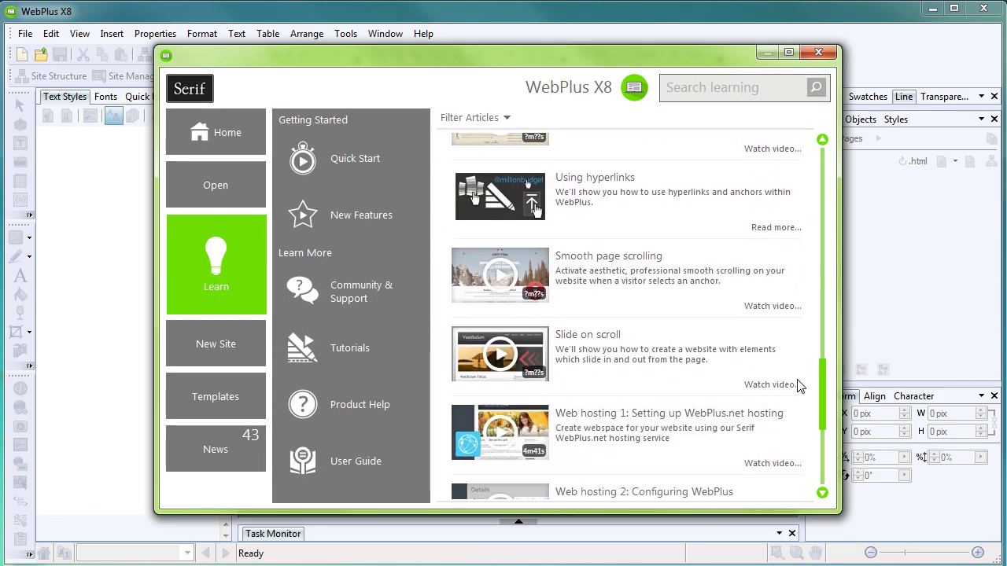